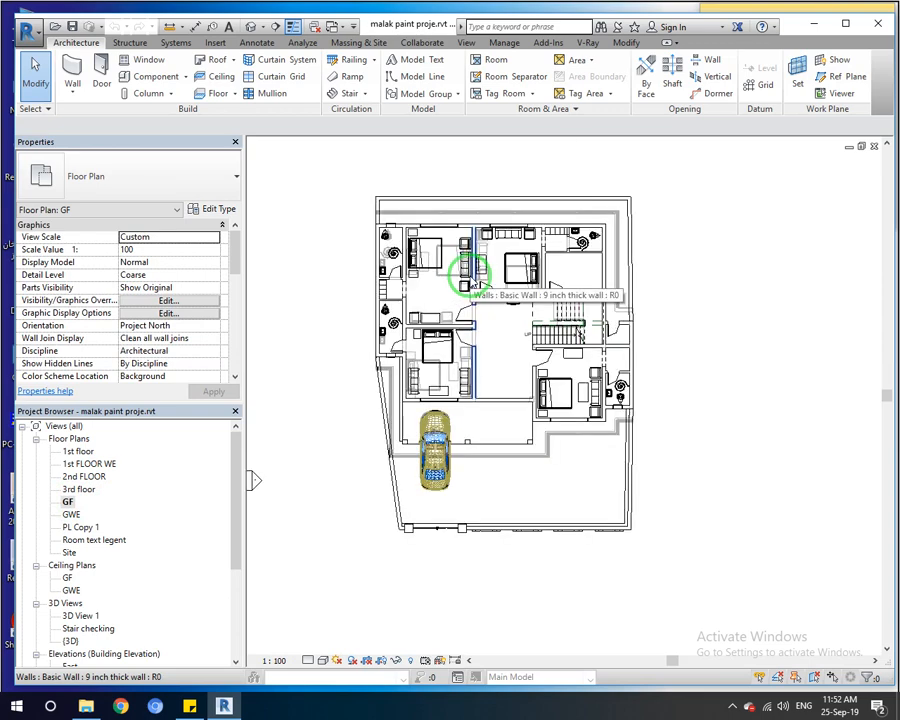
Set the underlay base level of the GF floor plan to GF
{"action": "scroll", "coordinate": [474, 430], "scroll_direction": "up", "scroll_amount": 2}
{"action": "middle_click_drag", "start_coordinate": [472, 418], "coordinate": [512, 452]}
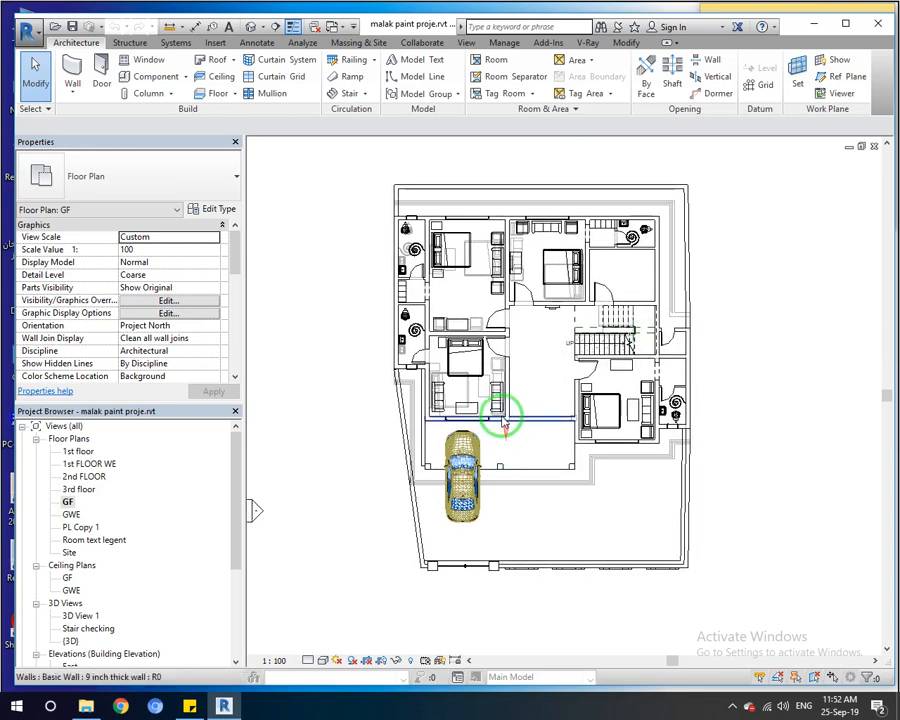
{"action": "scroll", "coordinate": [502, 385], "scroll_direction": "up", "scroll_amount": 2}
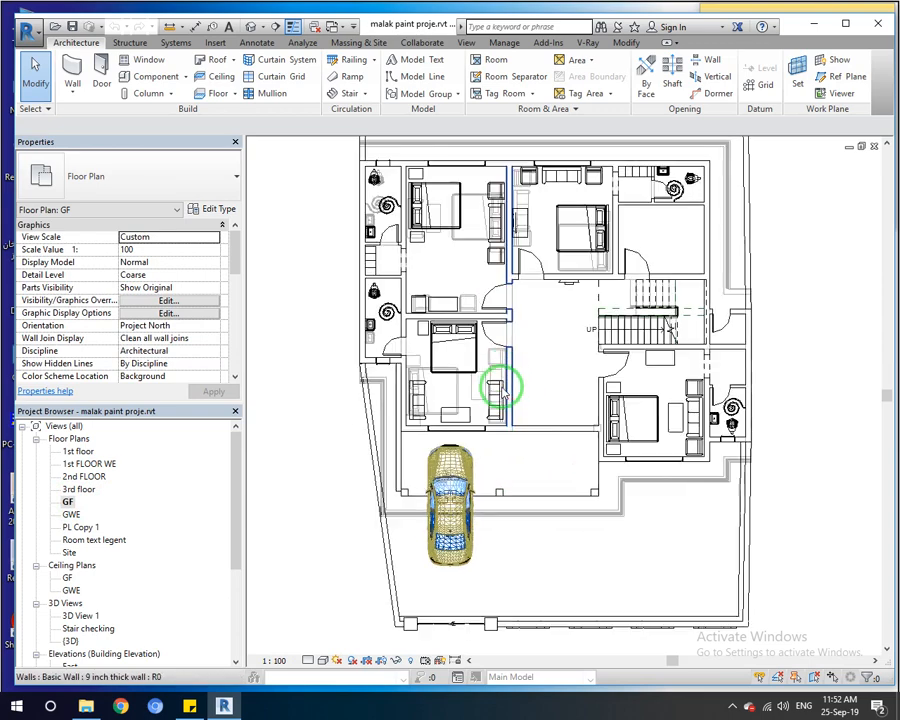
{"action": "middle_click_drag", "start_coordinate": [502, 378], "coordinate": [440, 400]}
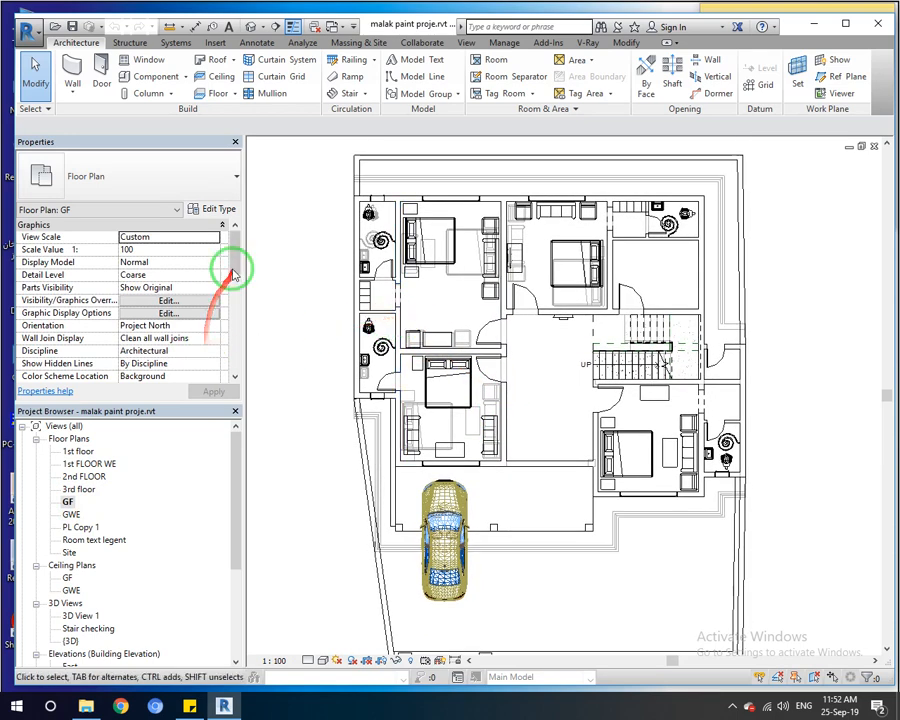
{"action": "left_click", "coordinate": [238, 301]}
{"action": "left_click_drag", "start_coordinate": [236, 300], "coordinate": [203, 303]}
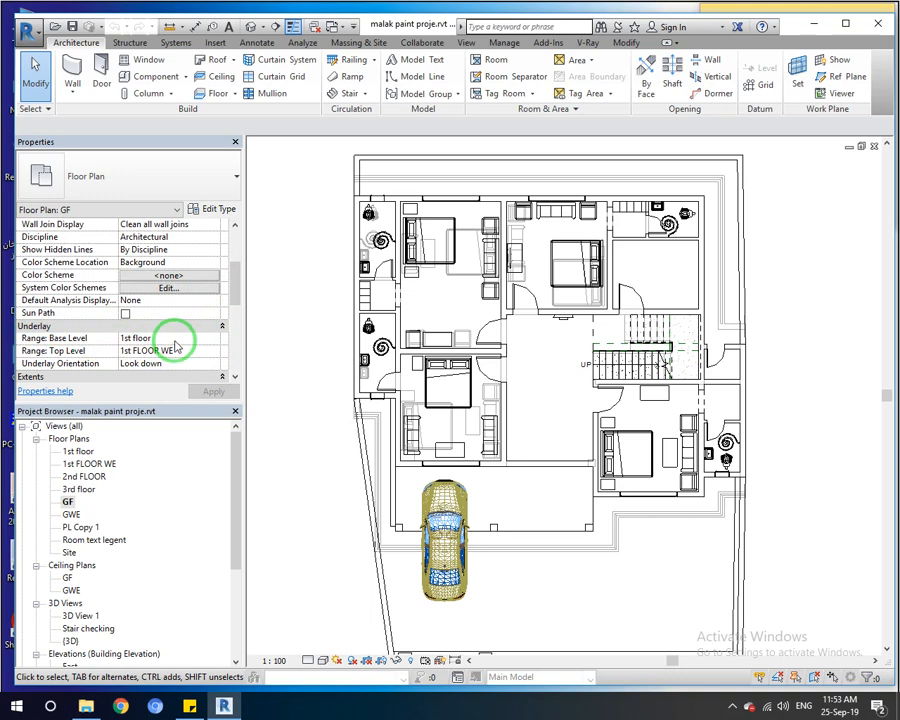
{"action": "left_click", "coordinate": [176, 340]}
{"action": "left_click", "coordinate": [211, 339]}
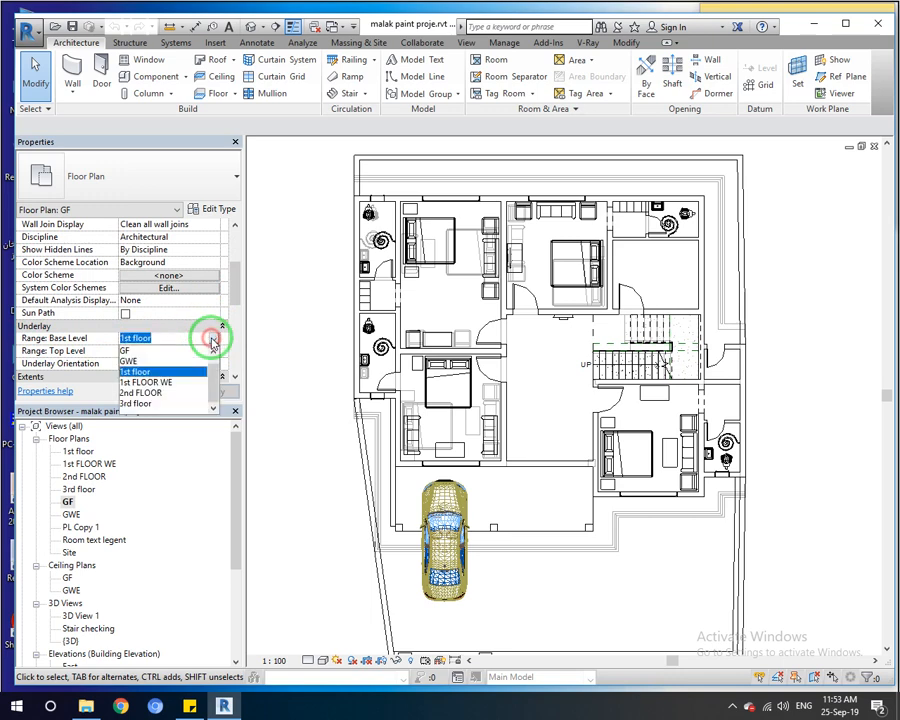
{"action": "left_click", "coordinate": [149, 371]}
{"action": "left_click", "coordinate": [209, 389]}
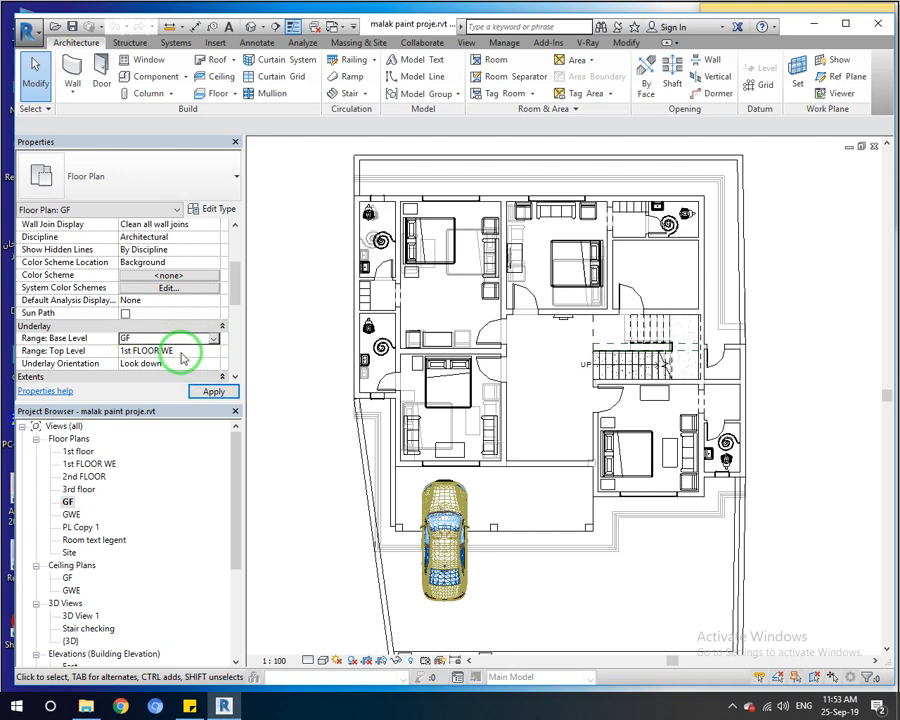
Set the GF plan's underlay range to base level 1st floor and top level Unbounded, and apply it
{"action": "left_click", "coordinate": [184, 352]}
{"action": "left_click", "coordinate": [205, 338]}
{"action": "left_click", "coordinate": [213, 339]}
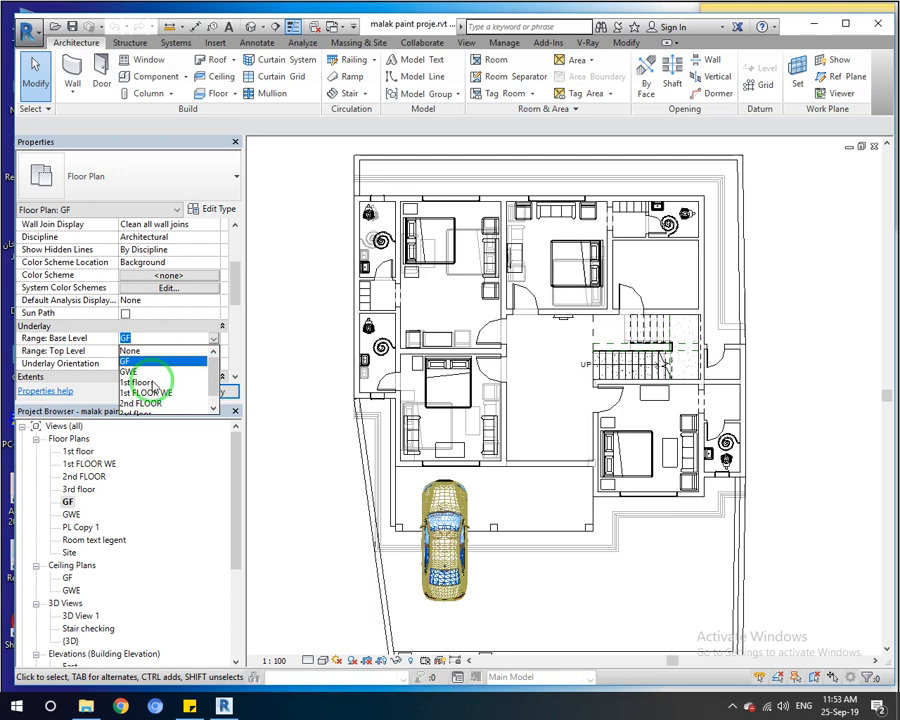
{"action": "left_click", "coordinate": [153, 383]}
{"action": "left_click", "coordinate": [186, 351]}
{"action": "left_click", "coordinate": [211, 352]}
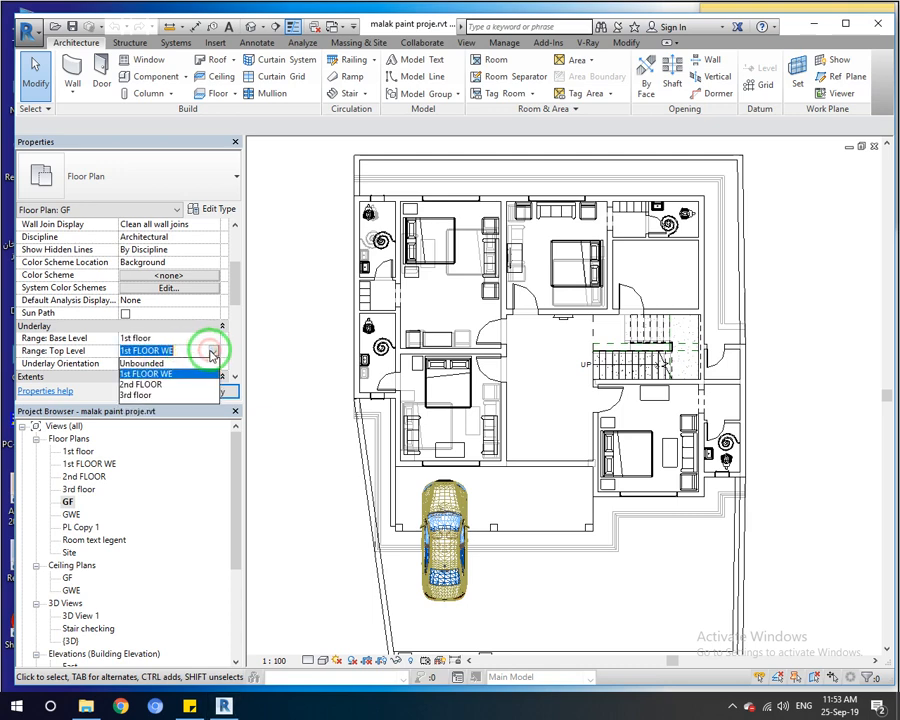
{"action": "left_click", "coordinate": [165, 363]}
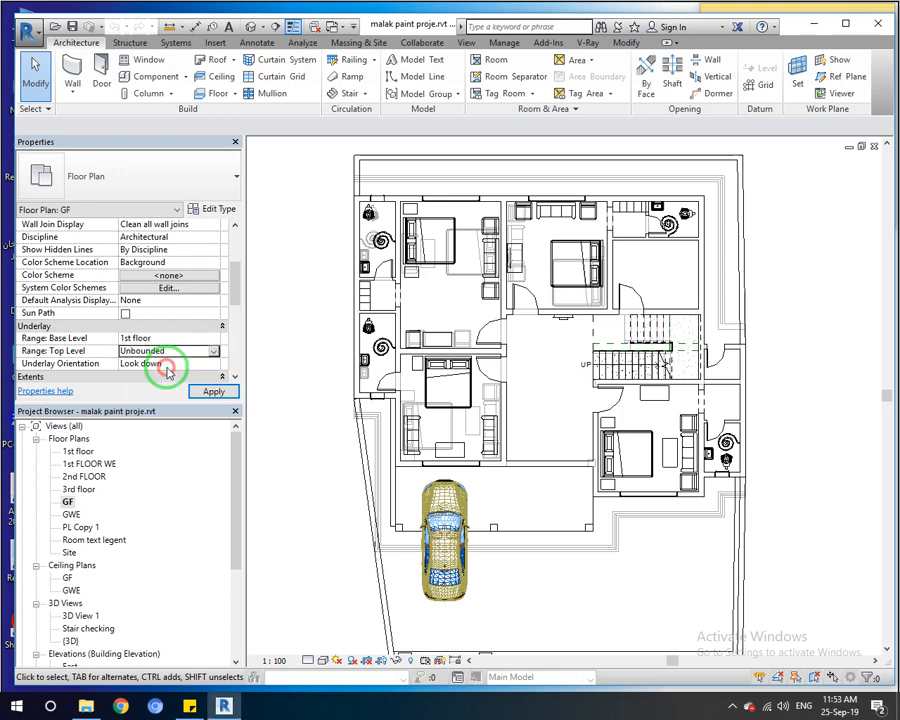
{"action": "left_click", "coordinate": [206, 390]}
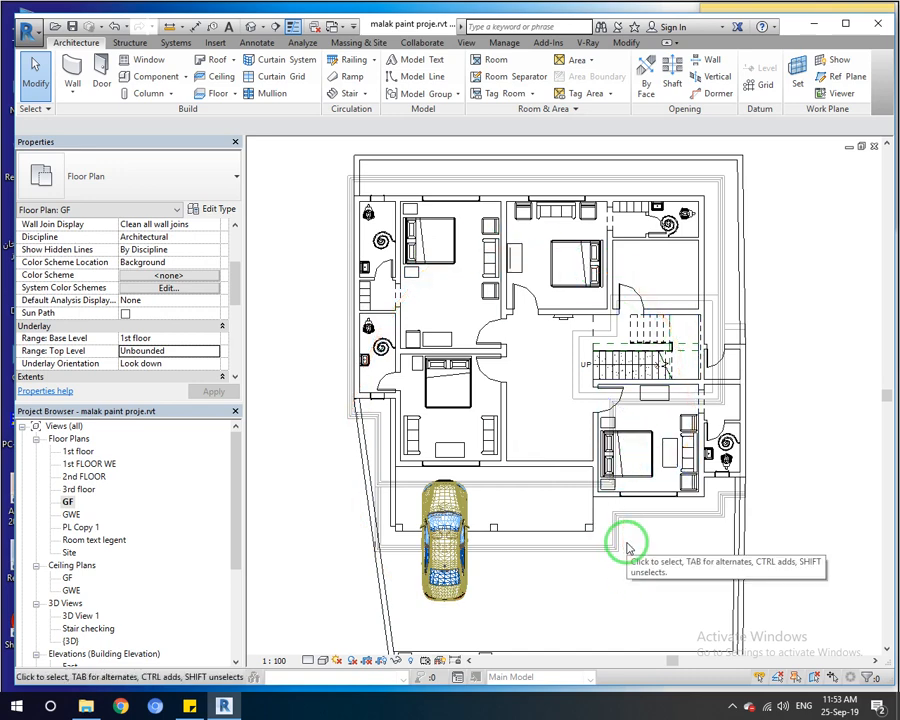
In the default 3D view, open the upper roof cornice for in-place editing, inspect its sweep and discard the edit
{"action": "middle_click_drag", "start_coordinate": [622, 543], "coordinate": [577, 505]}
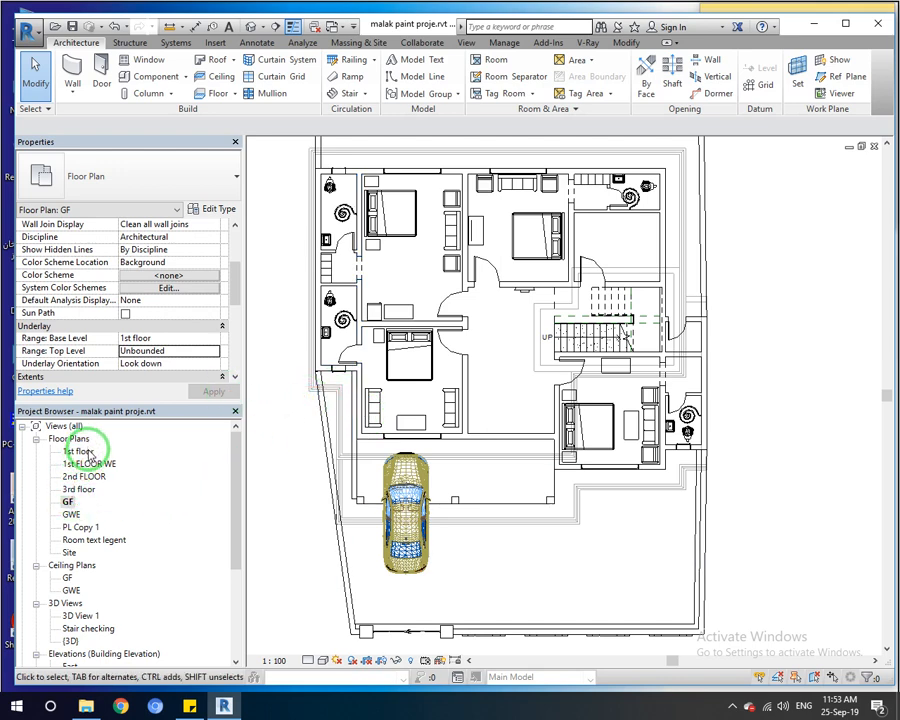
{"action": "left_click", "coordinate": [249, 29]}
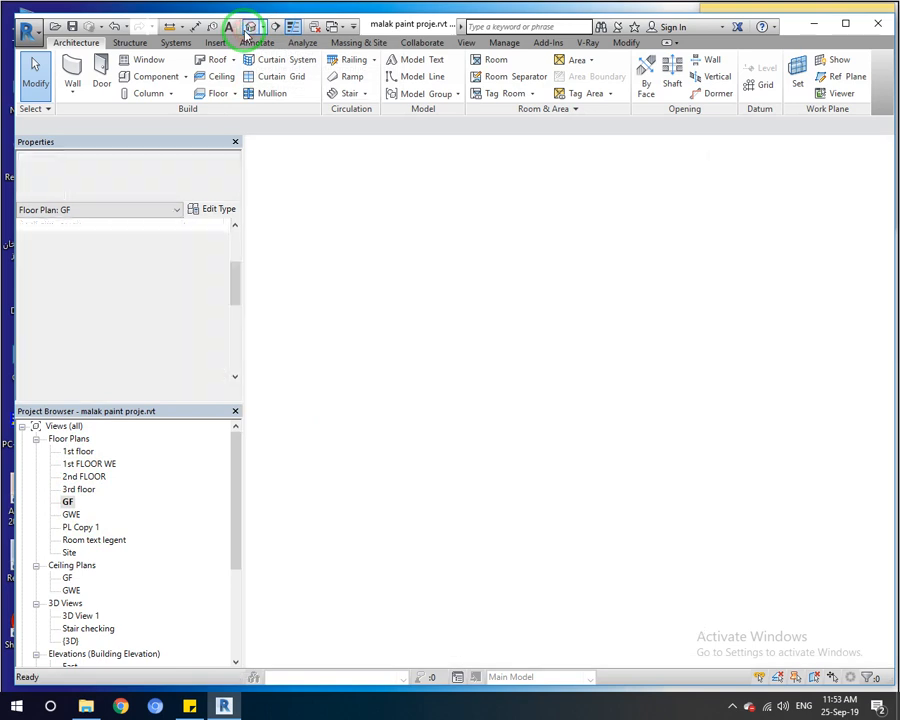
{"action": "left_click", "coordinate": [404, 330]}
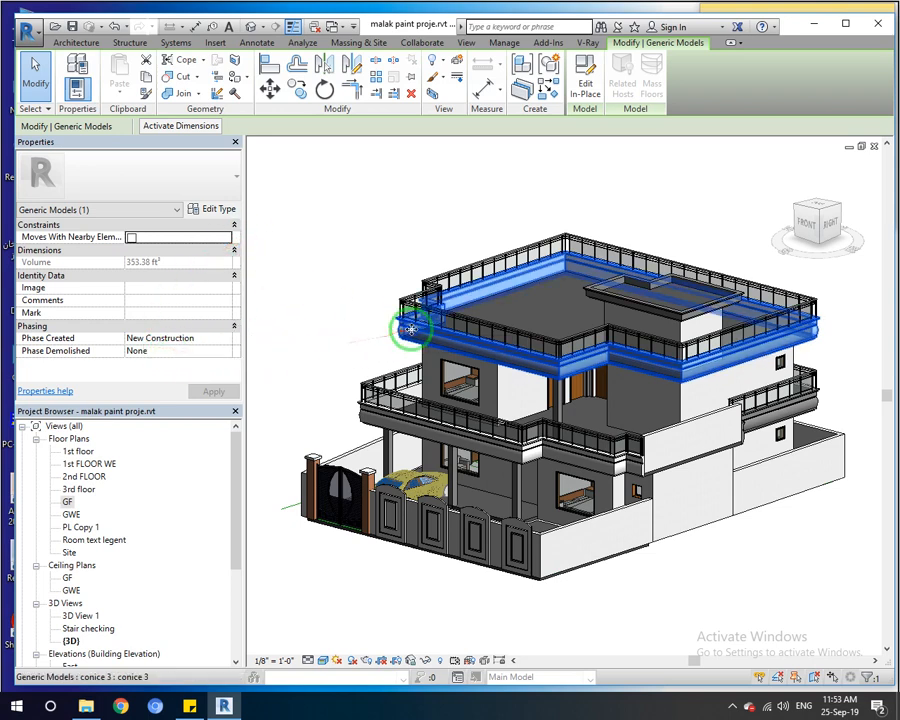
{"action": "left_click", "coordinate": [591, 80]}
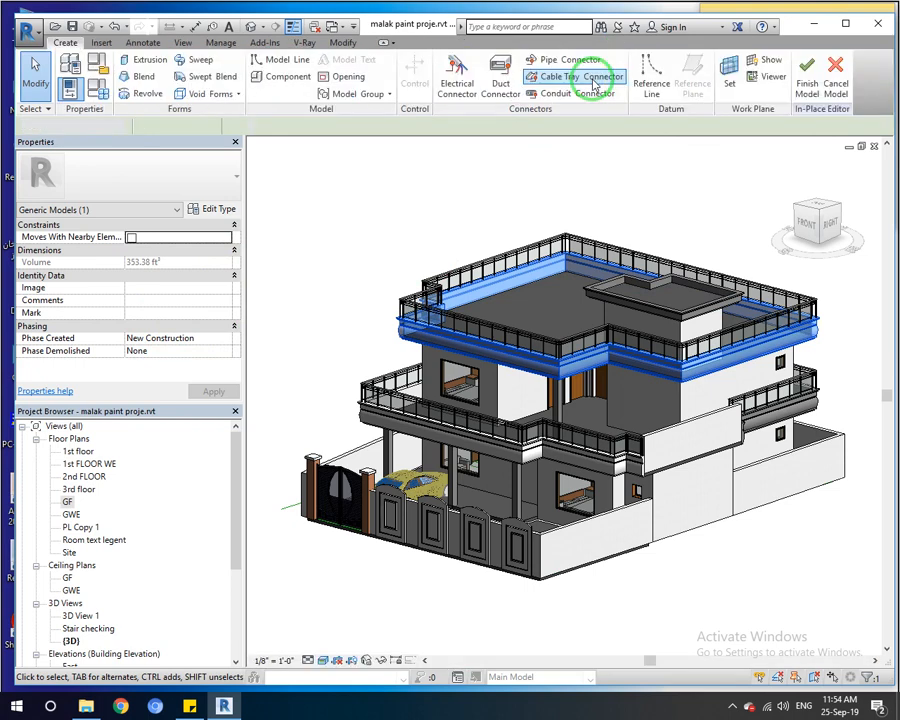
{"action": "left_click", "coordinate": [424, 346]}
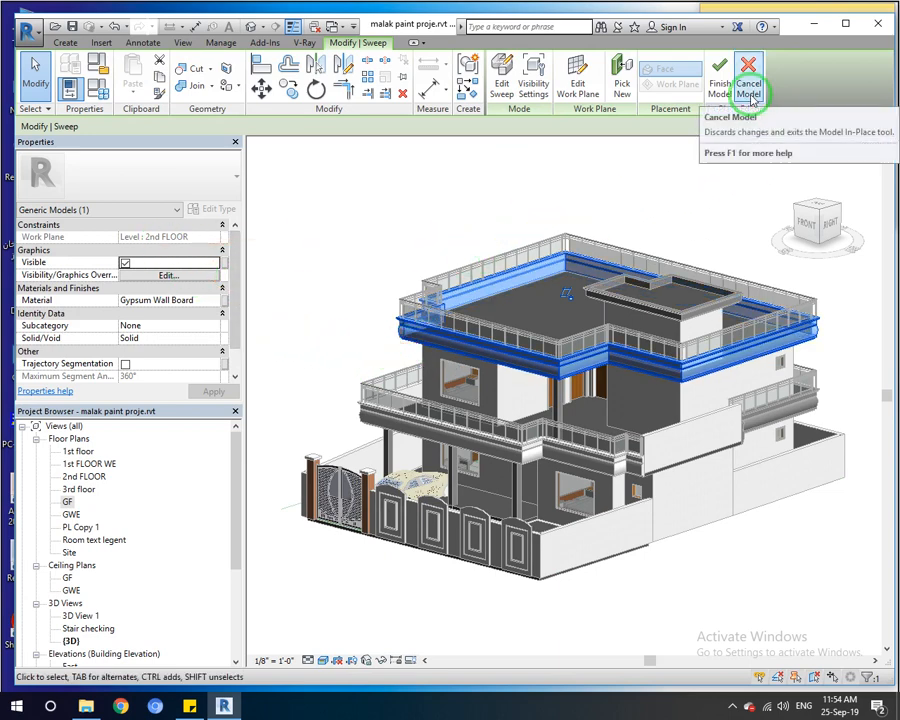
{"action": "left_click", "coordinate": [750, 90]}
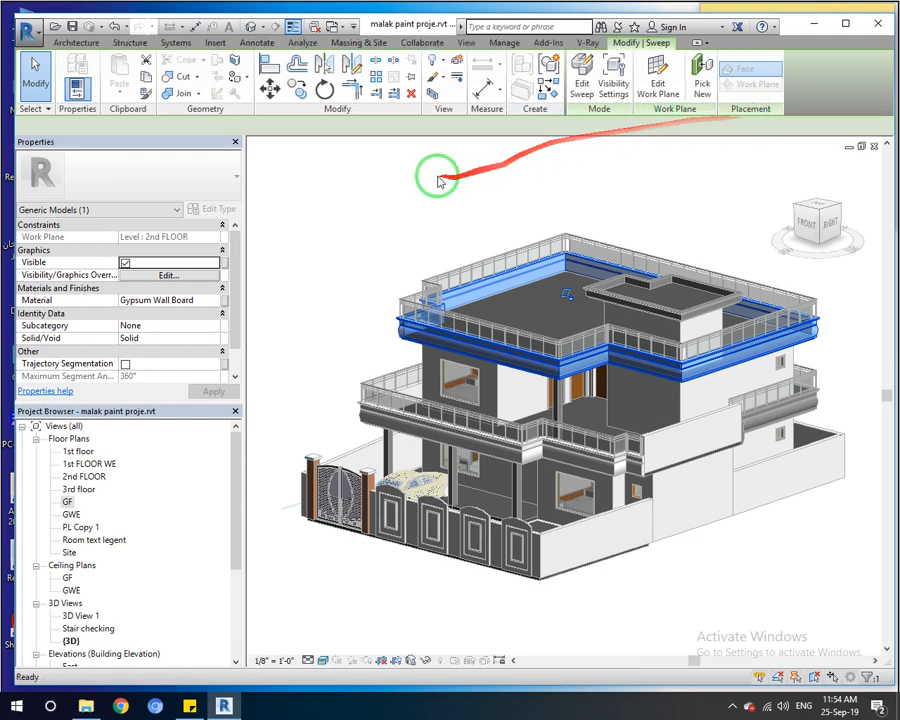
Return to the GF floor plan and set its underlay orientation to Look up
{"action": "double_click", "coordinate": [68, 501]}
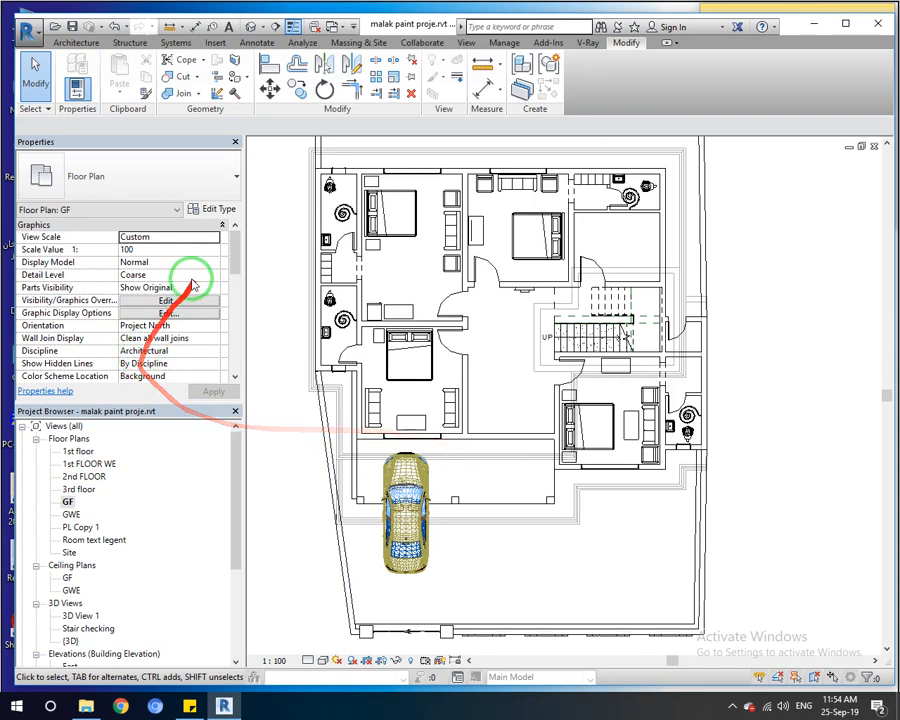
{"action": "left_click_drag", "start_coordinate": [230, 258], "coordinate": [240, 305]}
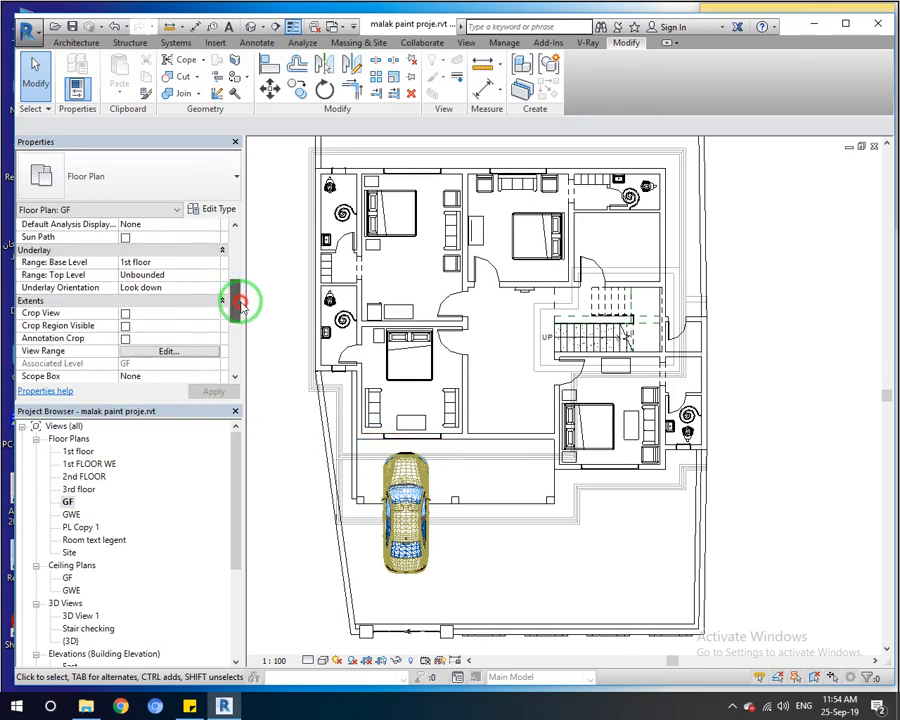
{"action": "left_click", "coordinate": [216, 290]}
{"action": "left_click", "coordinate": [216, 290]}
{"action": "left_click", "coordinate": [164, 312]}
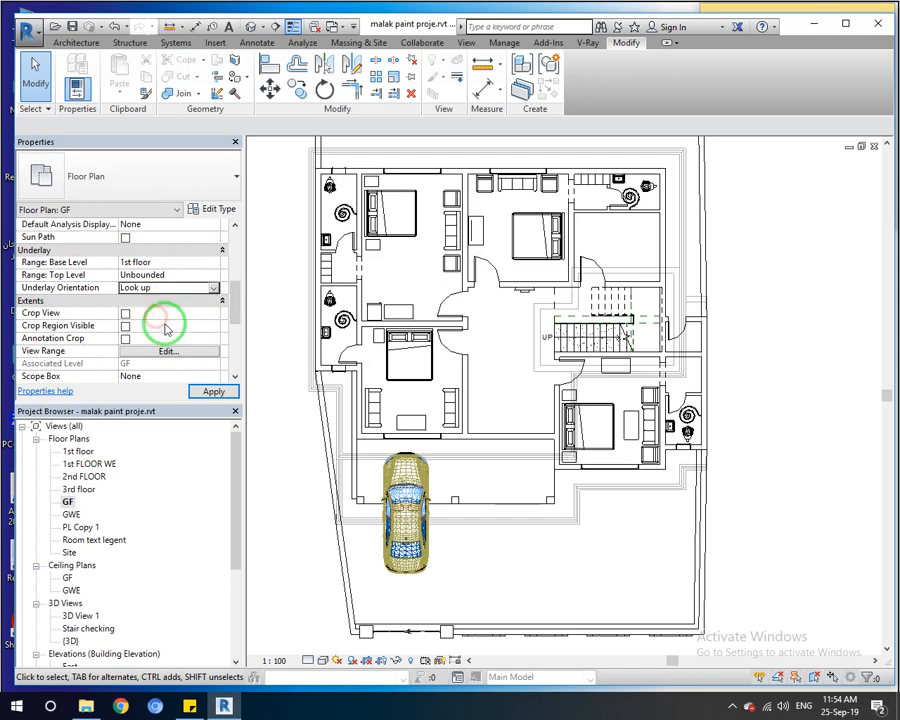
{"action": "left_click", "coordinate": [210, 391]}
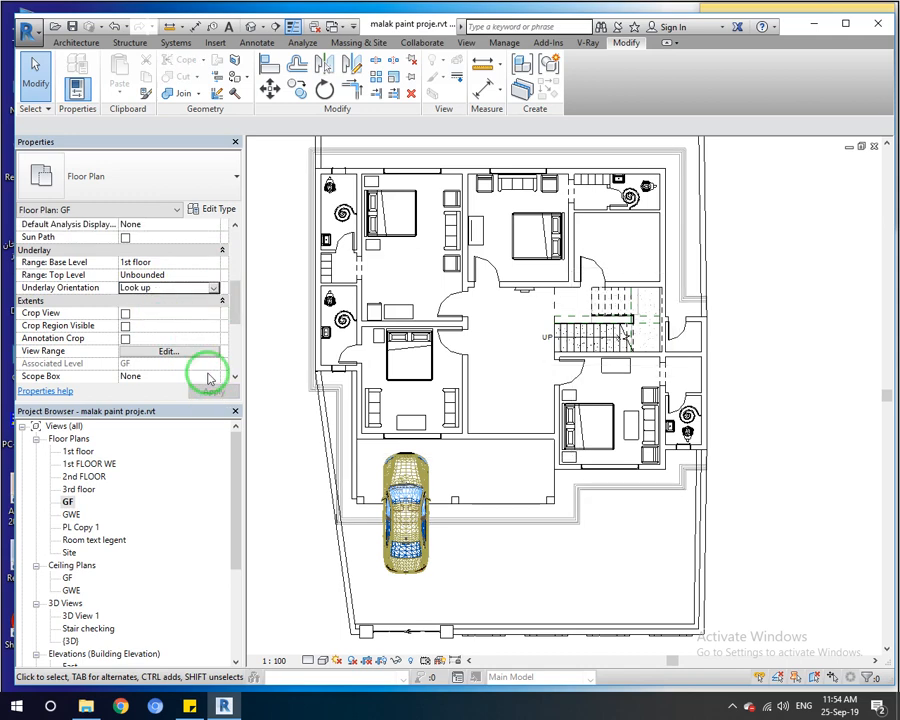
{"action": "left_click", "coordinate": [413, 374]}
{"action": "mouse_move", "coordinate": [434, 394]}
{"action": "middle_mouse_down"}
{"action": "mouse_move", "coordinate": [440, 398]}
{"action": "mouse_move", "coordinate": [434, 392]}
{"action": "middle_mouse_up"}
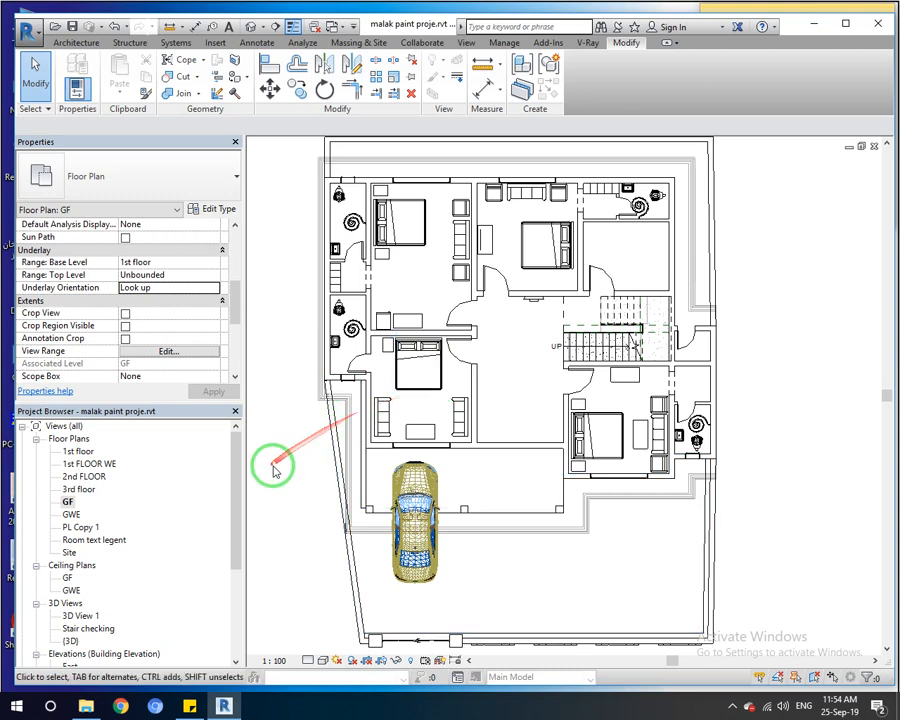
{"action": "middle_click_drag", "start_coordinate": [273, 464], "coordinate": [287, 479]}
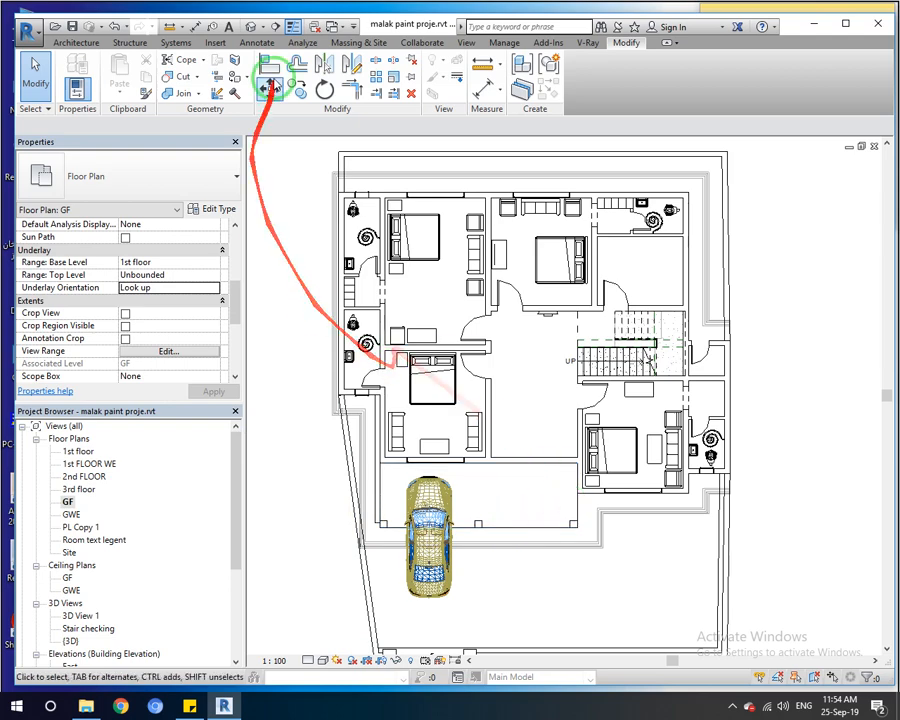
Examine the ground floor slab edge, boundary wall base and entrance gate in the default 3D view
{"action": "left_click", "coordinate": [253, 27]}
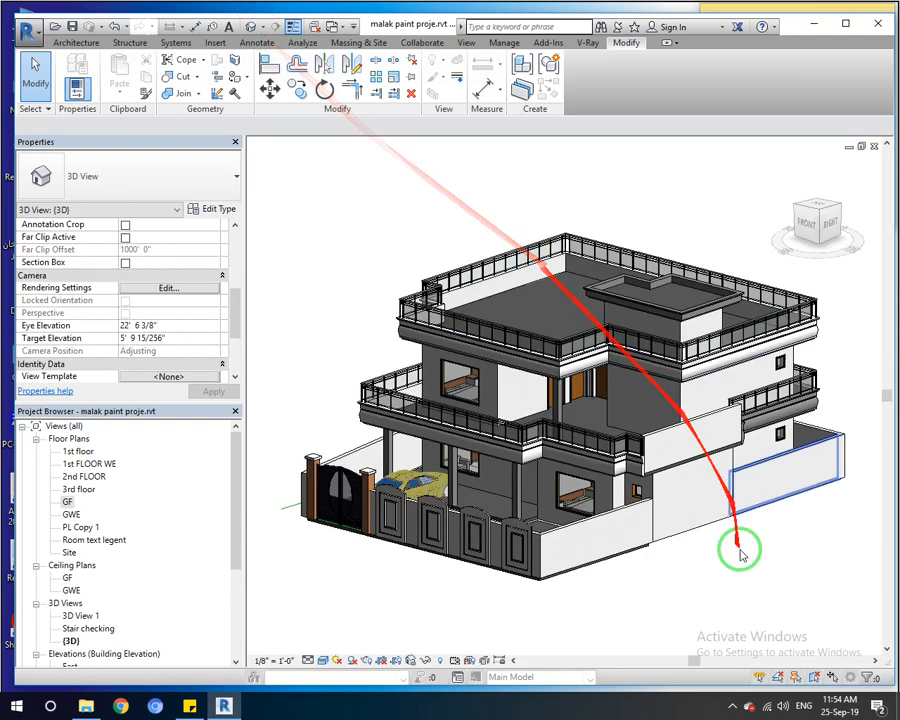
{"action": "scroll", "coordinate": [676, 550], "scroll_direction": "up", "scroll_amount": 4}
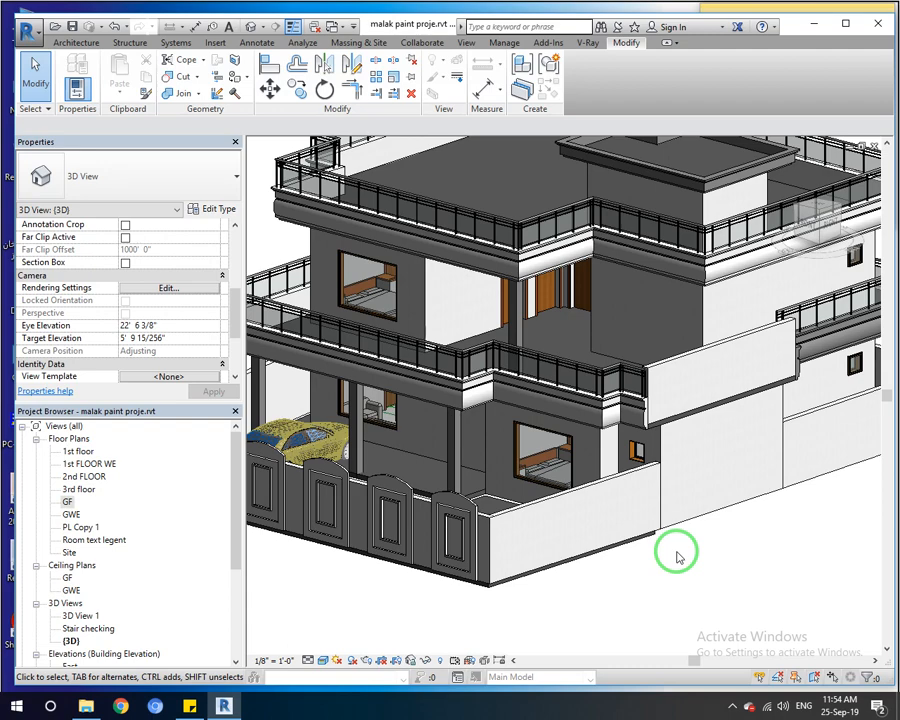
{"action": "scroll", "coordinate": [650, 542], "scroll_direction": "down", "scroll_amount": 3}
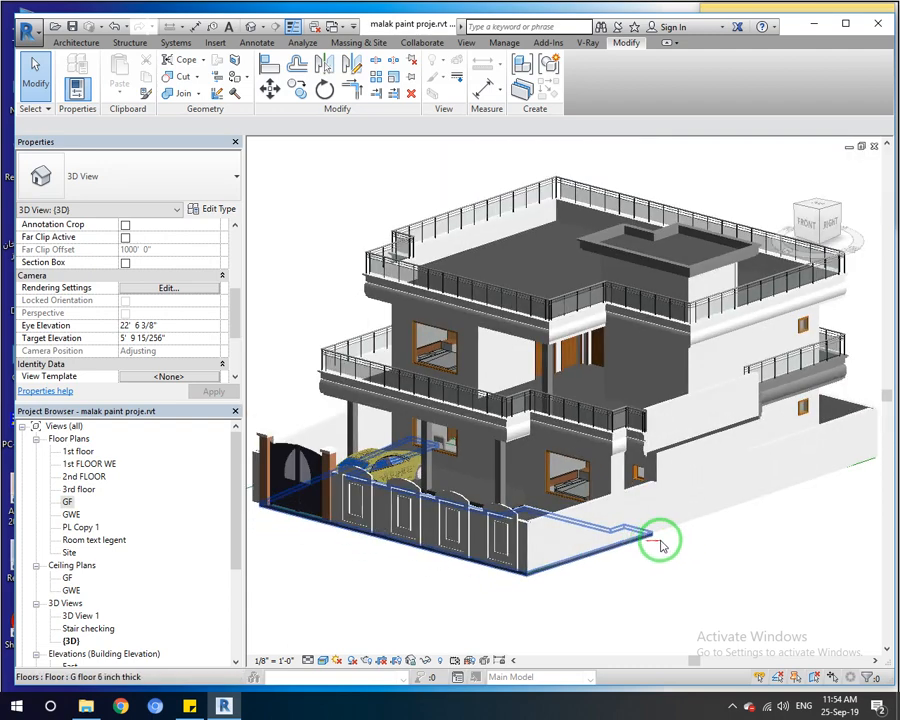
{"action": "scroll", "coordinate": [660, 545], "scroll_direction": "up", "scroll_amount": 8}
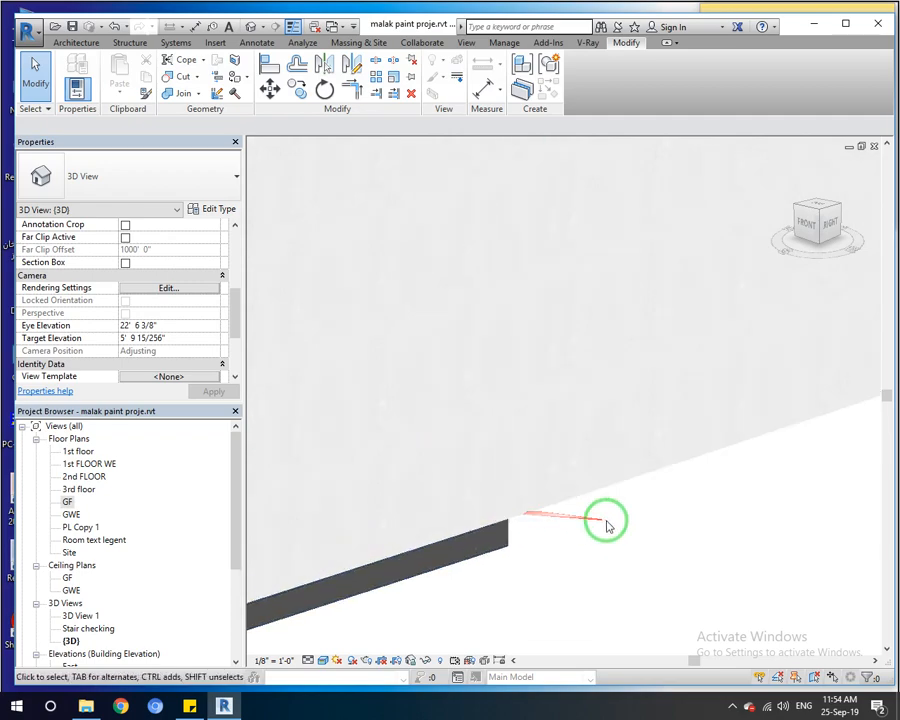
{"action": "scroll", "coordinate": [606, 526], "scroll_direction": "down", "scroll_amount": 8}
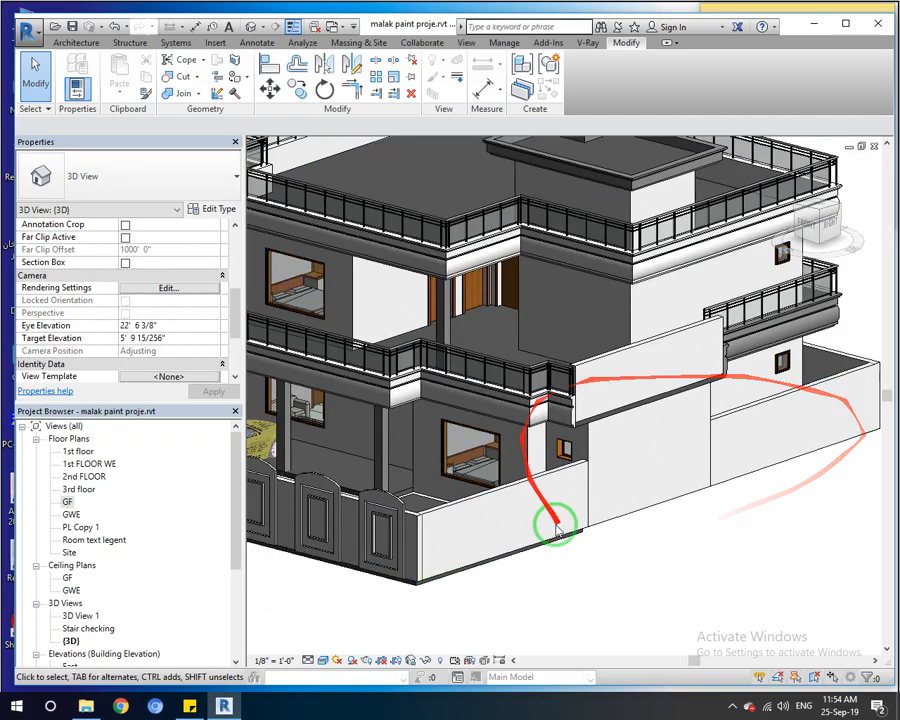
{"action": "scroll", "coordinate": [458, 530], "scroll_direction": "down", "scroll_amount": 2}
{"action": "scroll", "coordinate": [304, 530], "scroll_direction": "up", "scroll_amount": 6}
{"action": "middle_click_drag", "start_coordinate": [300, 536], "coordinate": [495, 627]}
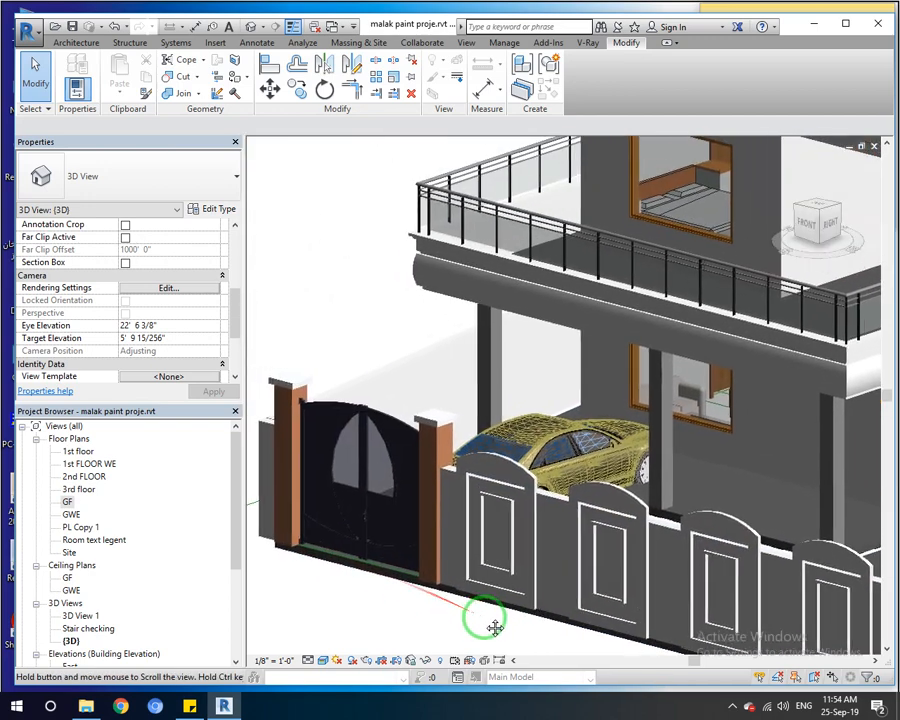
Orient the 3D view to the top-front-left corner and examine the car porch and gate area
{"action": "left_click", "coordinate": [798, 207]}
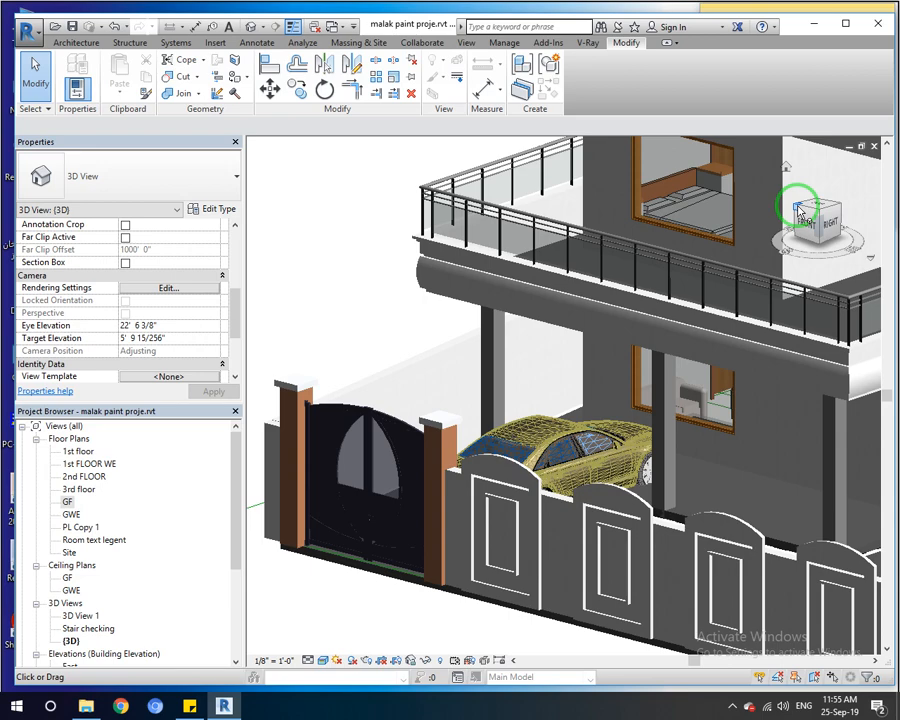
{"action": "left_click", "coordinate": [800, 213]}
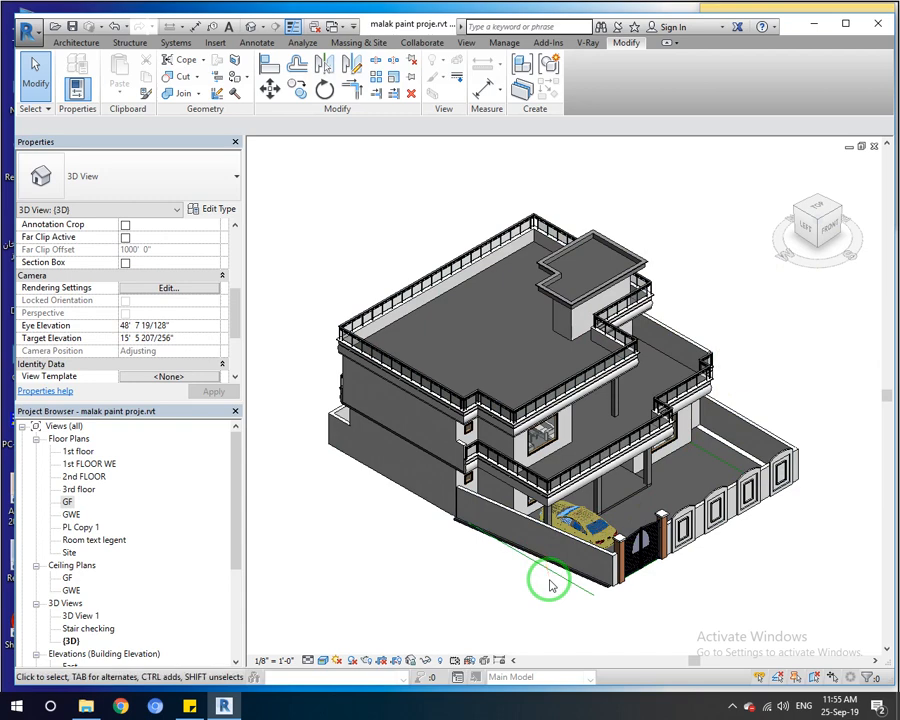
{"action": "scroll", "coordinate": [612, 535], "scroll_direction": "up", "scroll_amount": 5}
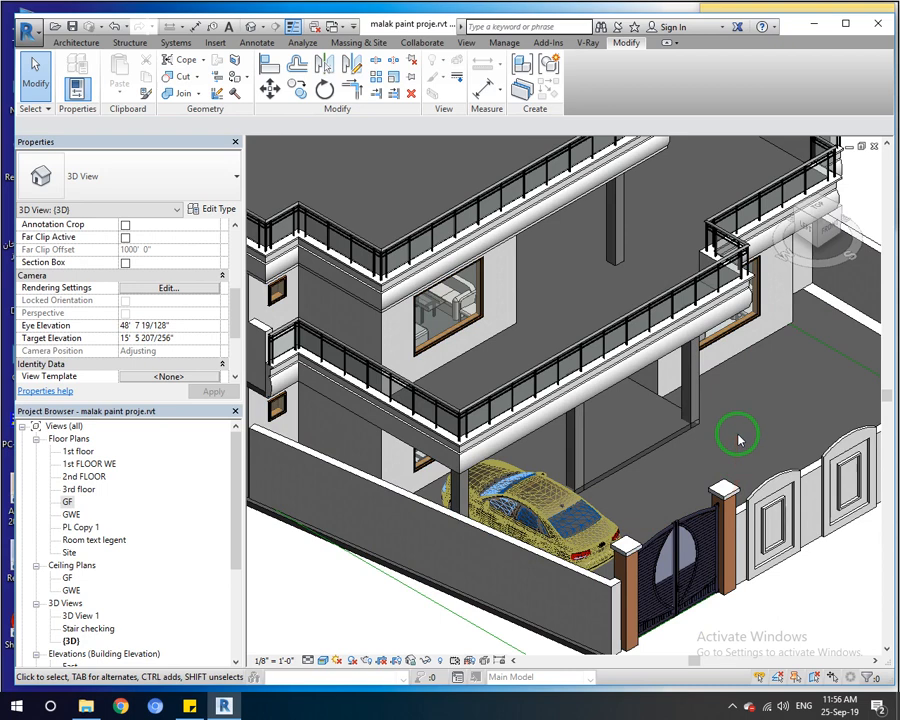
{"action": "middle_click_drag", "start_coordinate": [755, 494], "coordinate": [732, 482]}
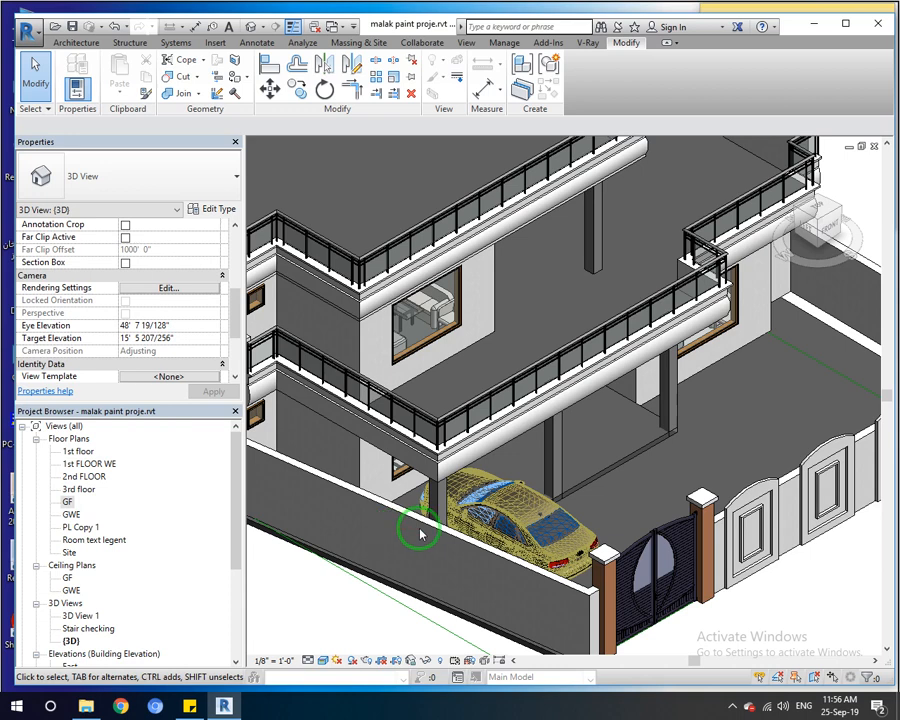
Reopen the GF floor plan and select its view entry among the project's floor plans
{"action": "double_click", "coordinate": [67, 501]}
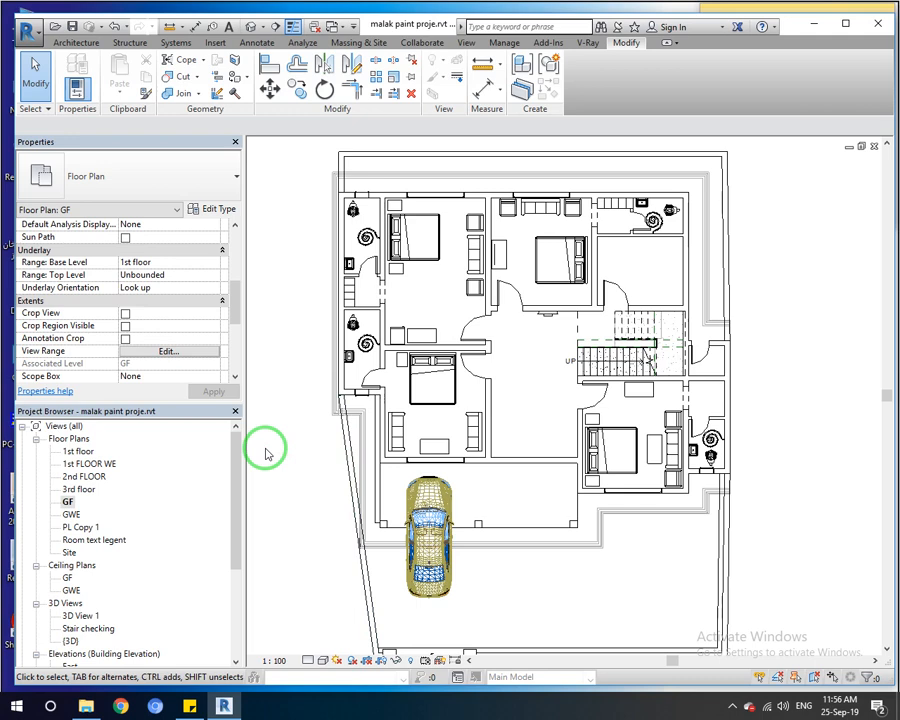
{"action": "middle_click_drag", "start_coordinate": [472, 478], "coordinate": [492, 476]}
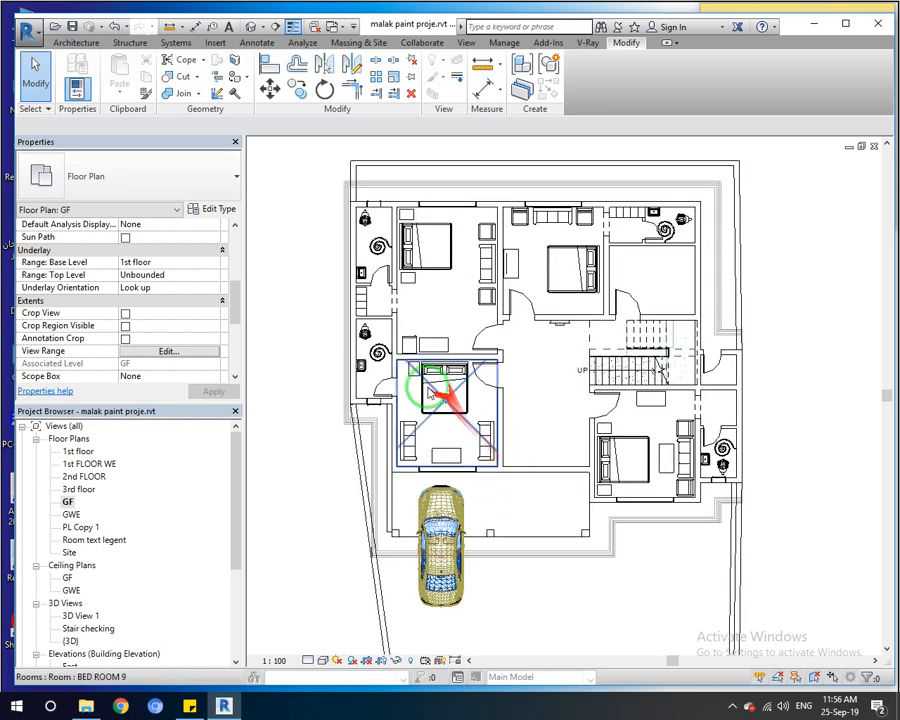
{"action": "left_click", "coordinate": [70, 502]}
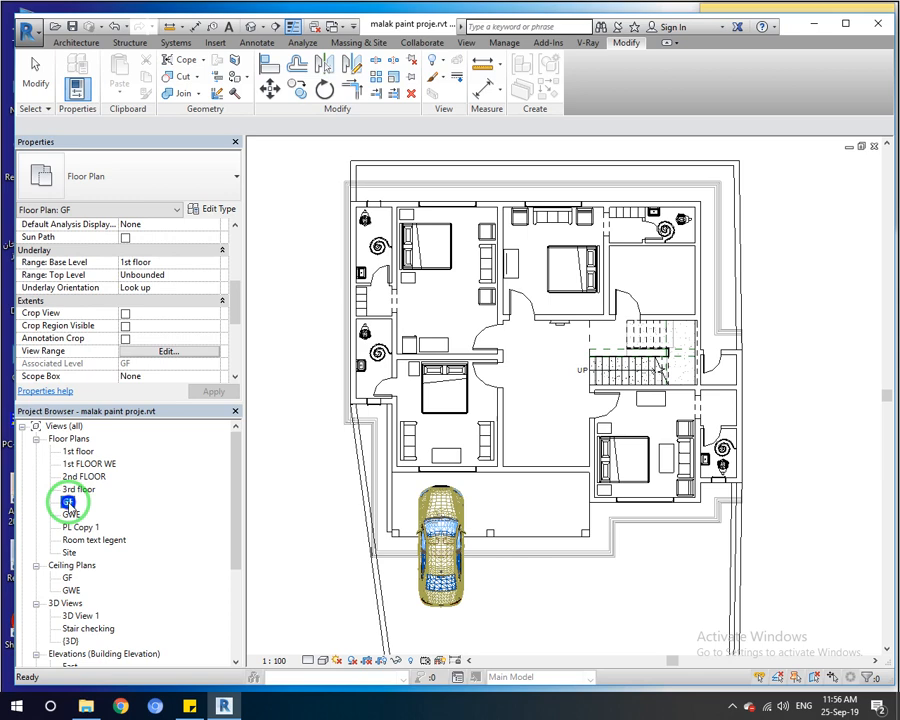
Duplicate the GF floor plan view without its detailing
{"action": "right_click", "coordinate": [68, 503]}
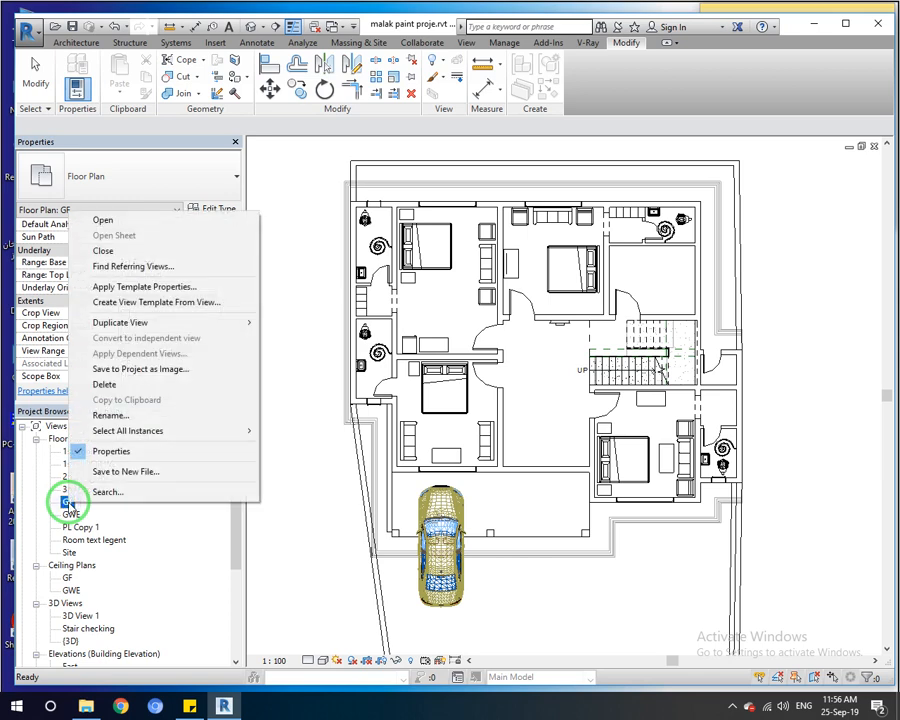
{"action": "mouse_move", "coordinate": [242, 321]}
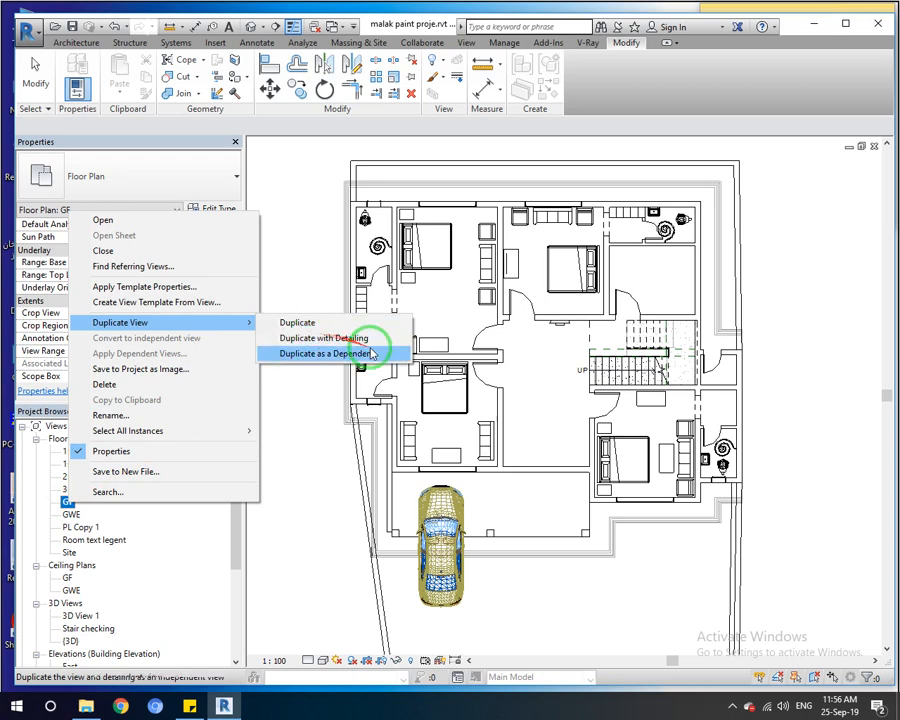
{"action": "left_click", "coordinate": [354, 322]}
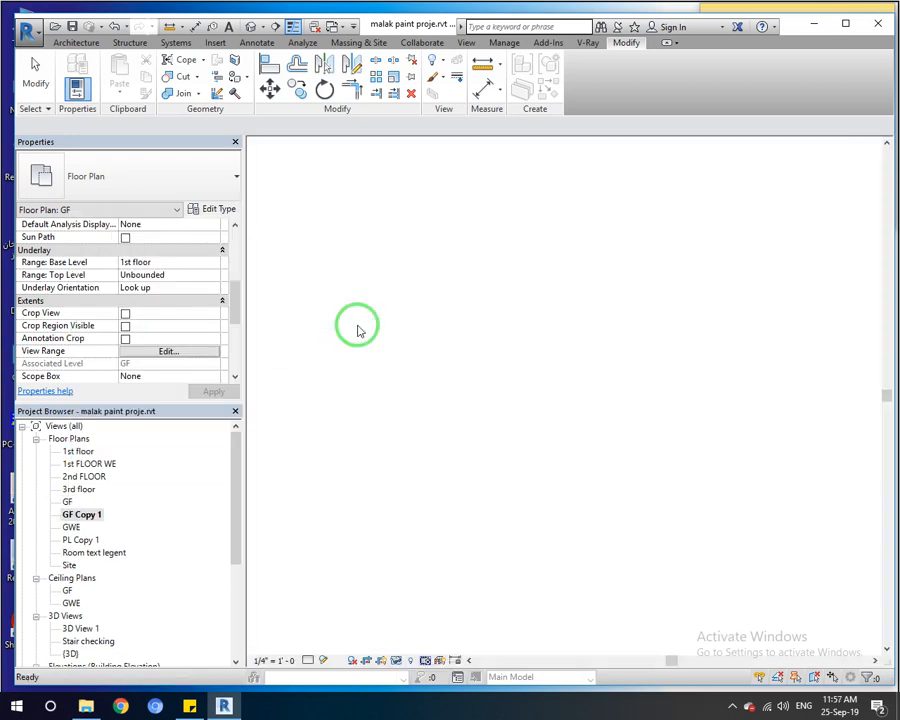
Rename the duplicated GF floor plan view to layout Plan
{"action": "left_click", "coordinate": [93, 519]}
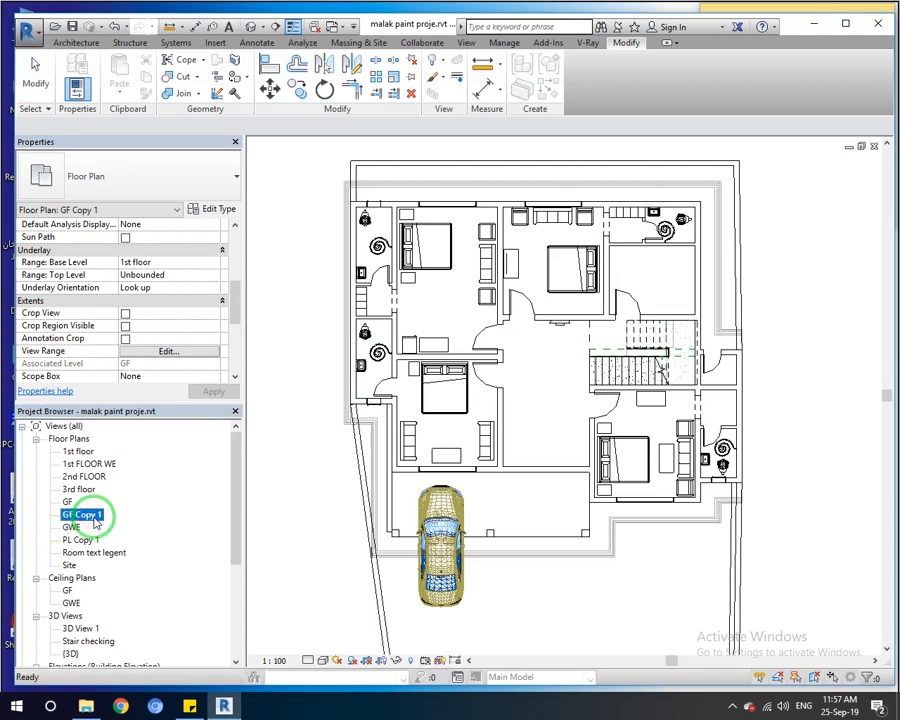
{"action": "key", "text": "F2"}
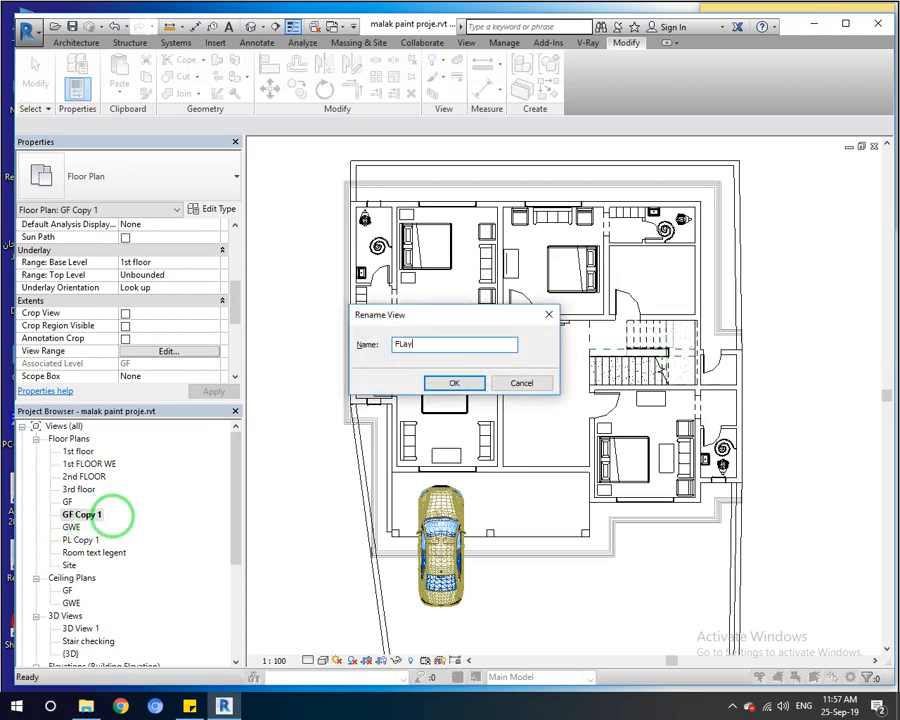
{"action": "type", "text": "FLa"}
{"action": "key", "text": "BackSpace"}
{"action": "key", "text": "BackSpace"}
{"action": "key", "text": "BackSpace"}
{"action": "type", "text": "layout Plan"}
{"action": "key", "text": "Return"}
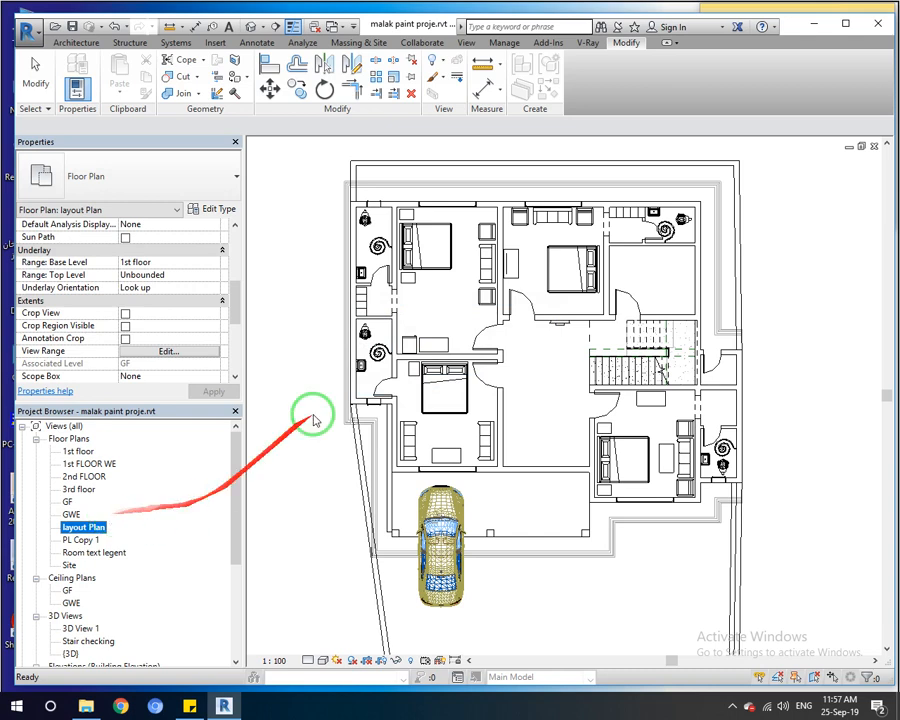
Examine the layout plan, from its rooms and stairs to the boundary walls, for grid line locations
{"action": "scroll", "coordinate": [435, 355], "scroll_direction": "down", "scroll_amount": 2}
{"action": "scroll", "coordinate": [372, 450], "scroll_direction": "up", "scroll_amount": 1}
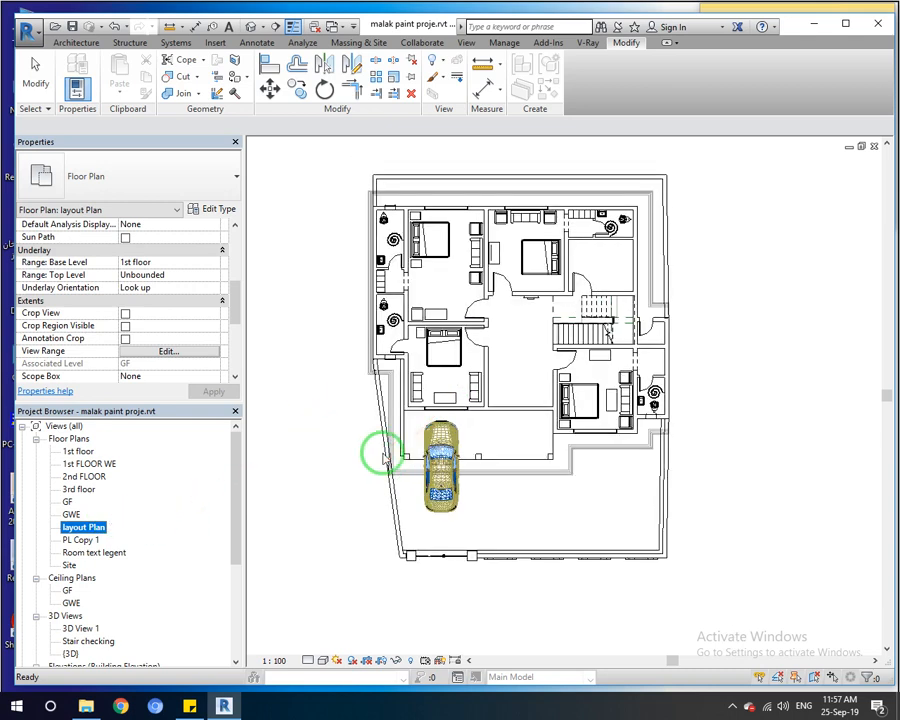
{"action": "left_click", "coordinate": [88, 530]}
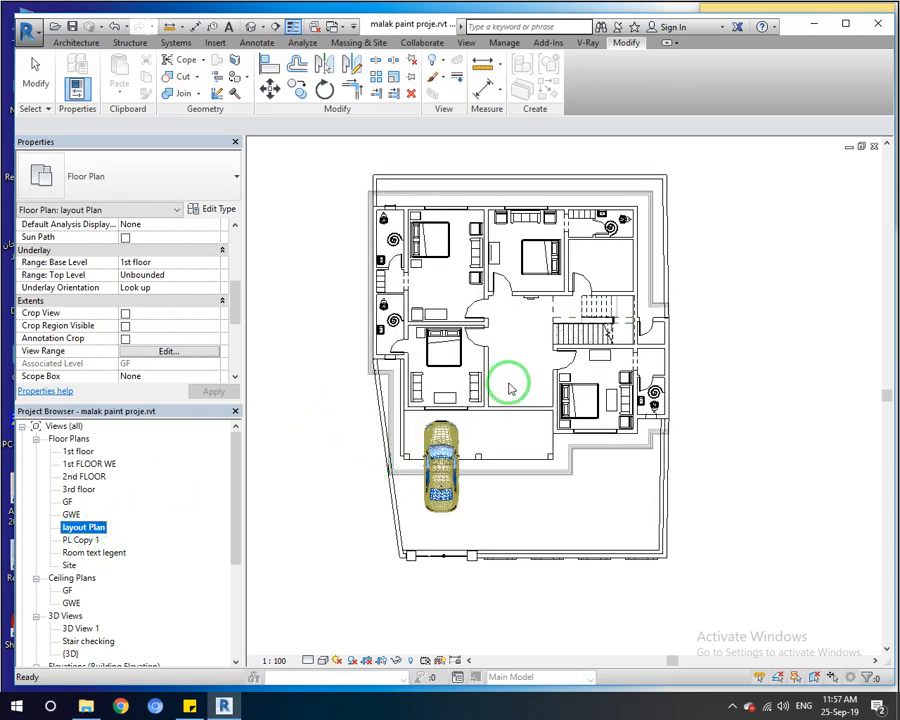
{"action": "scroll", "coordinate": [513, 375], "scroll_direction": "up", "scroll_amount": 1}
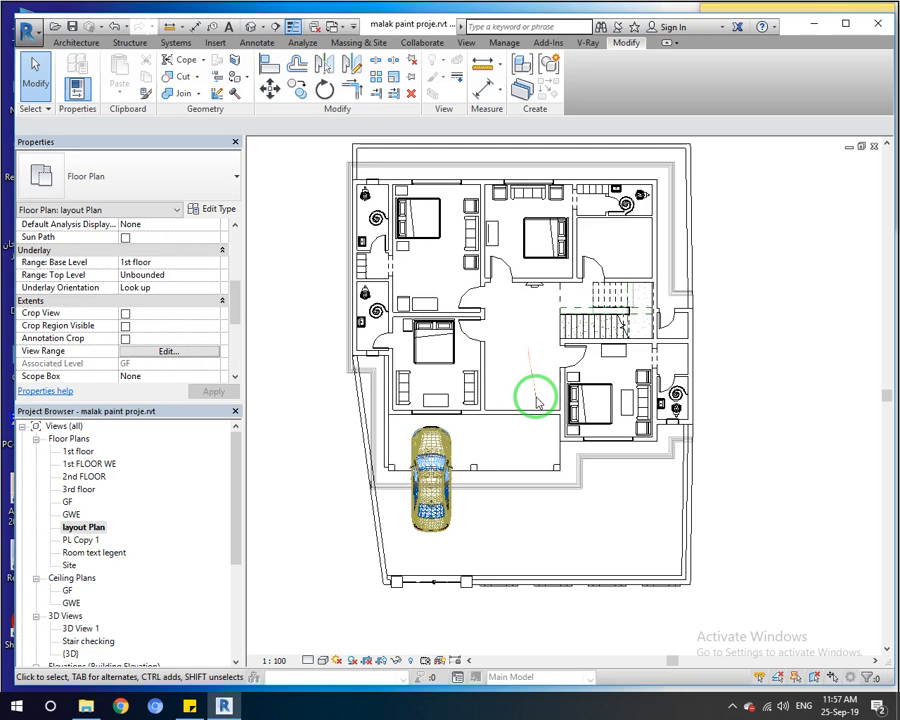
{"action": "left_click", "coordinate": [76, 43]}
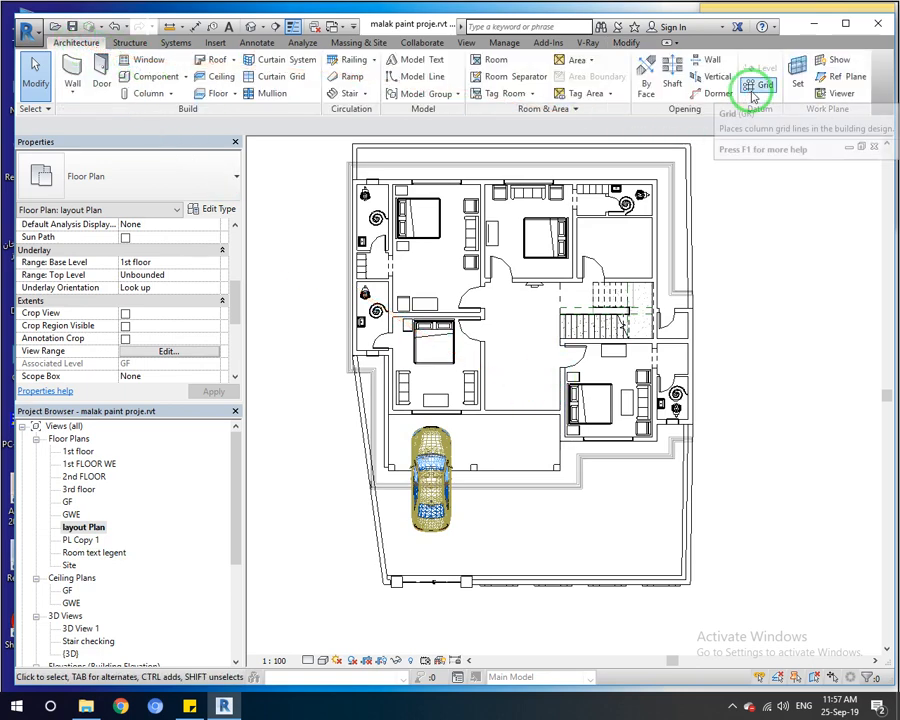
{"action": "middle_click_drag", "start_coordinate": [297, 281], "coordinate": [305, 337]}
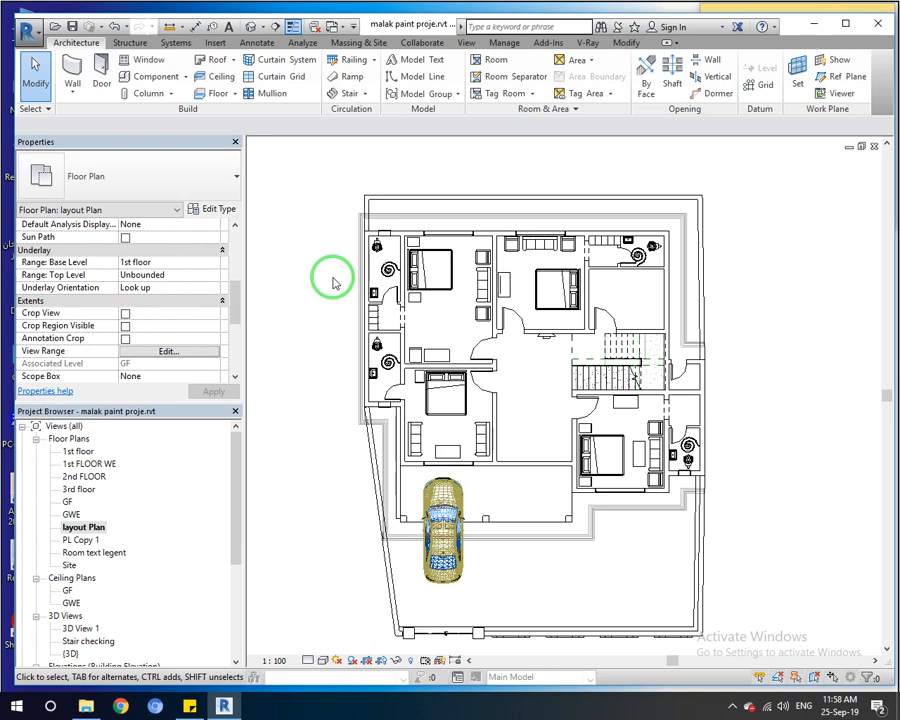
{"action": "middle_click_drag", "start_coordinate": [334, 296], "coordinate": [334, 324]}
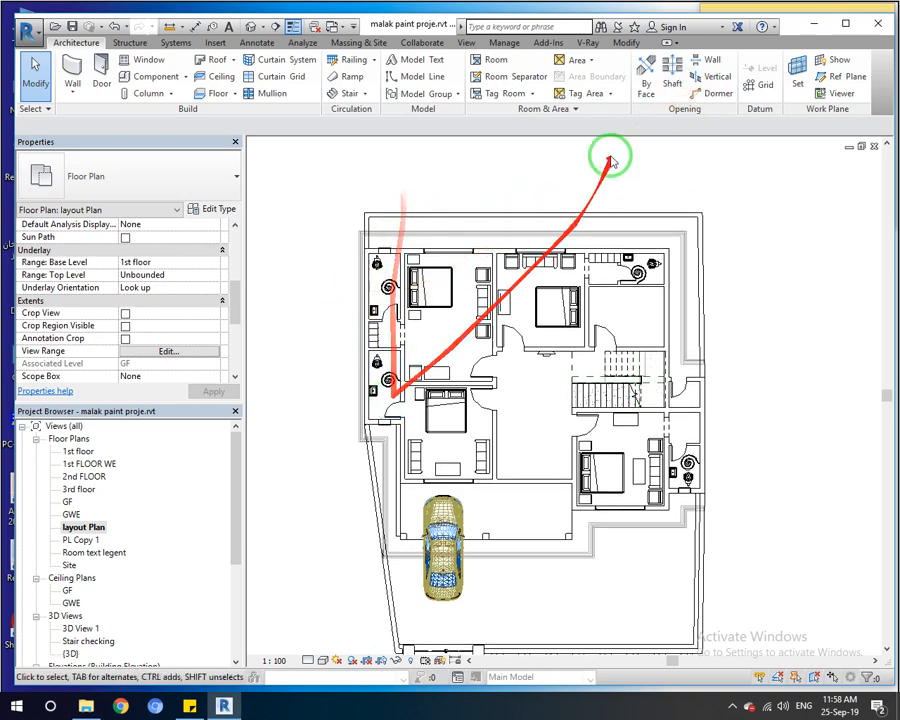
{"action": "scroll", "coordinate": [556, 352], "scroll_direction": "down", "scroll_amount": 1}
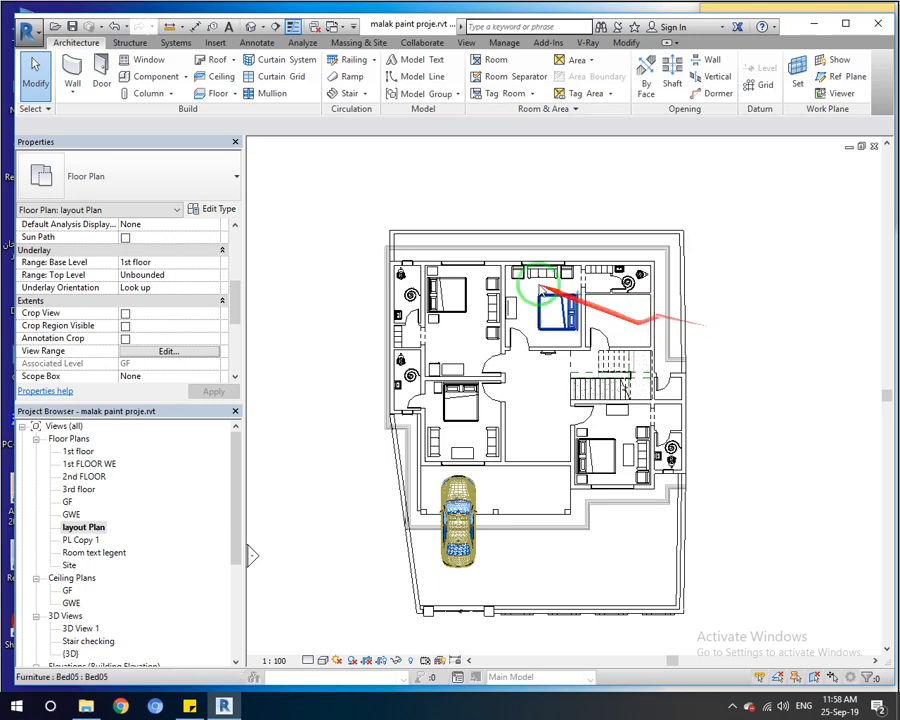
{"action": "scroll", "coordinate": [532, 276], "scroll_direction": "up", "scroll_amount": 2}
{"action": "middle_click_drag", "start_coordinate": [600, 319], "coordinate": [632, 341]}
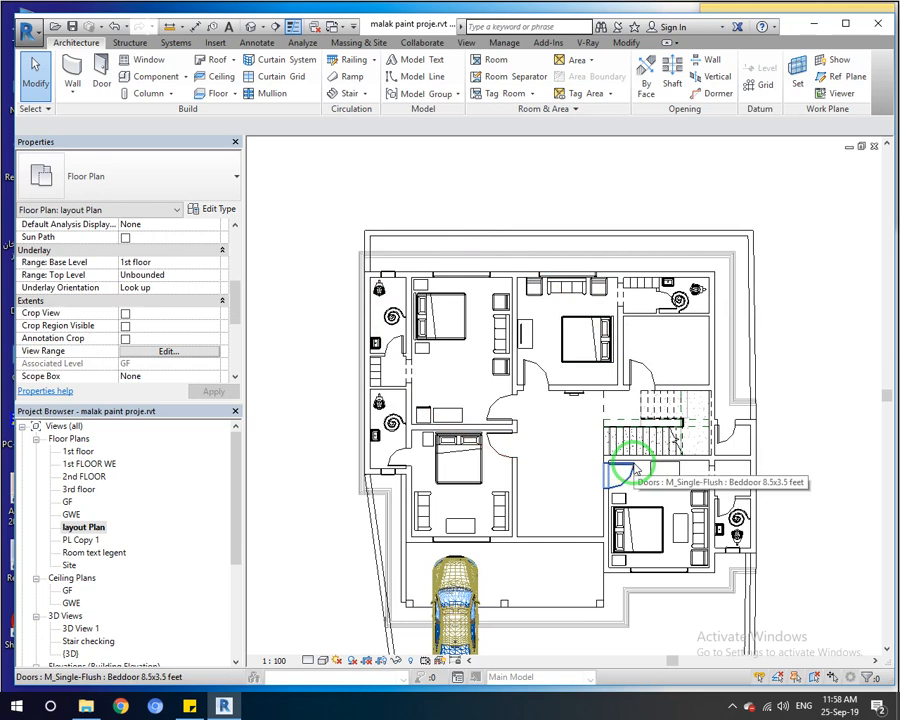
{"action": "middle_click_drag", "start_coordinate": [617, 432], "coordinate": [581, 410]}
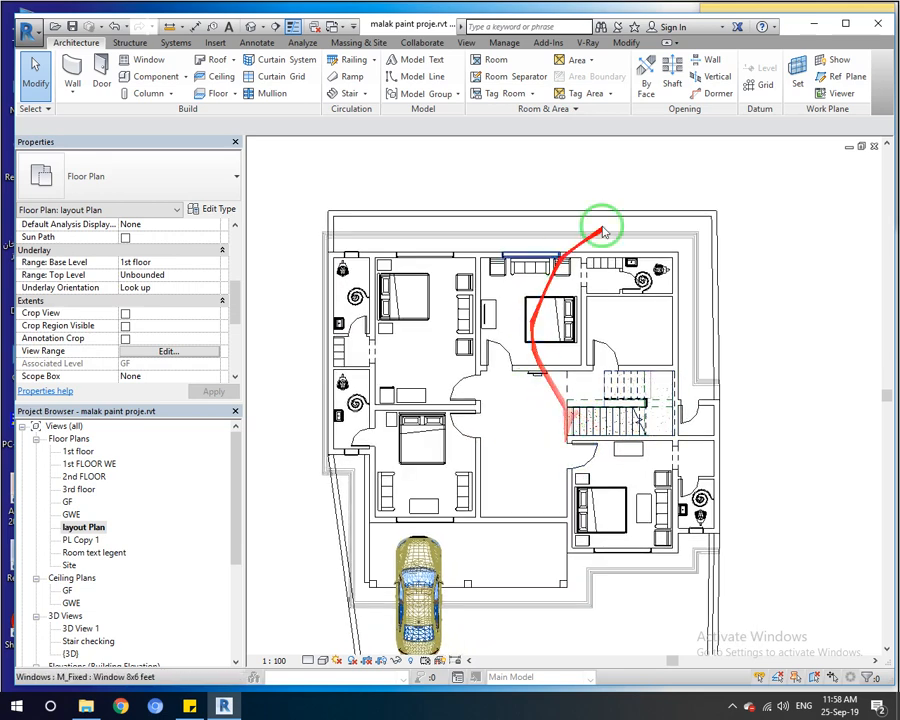
Start a multi-segment grid and sketch a vertical line about 19' long from the left bathroom's outer wall up beyond the house
{"action": "left_click", "coordinate": [760, 85]}
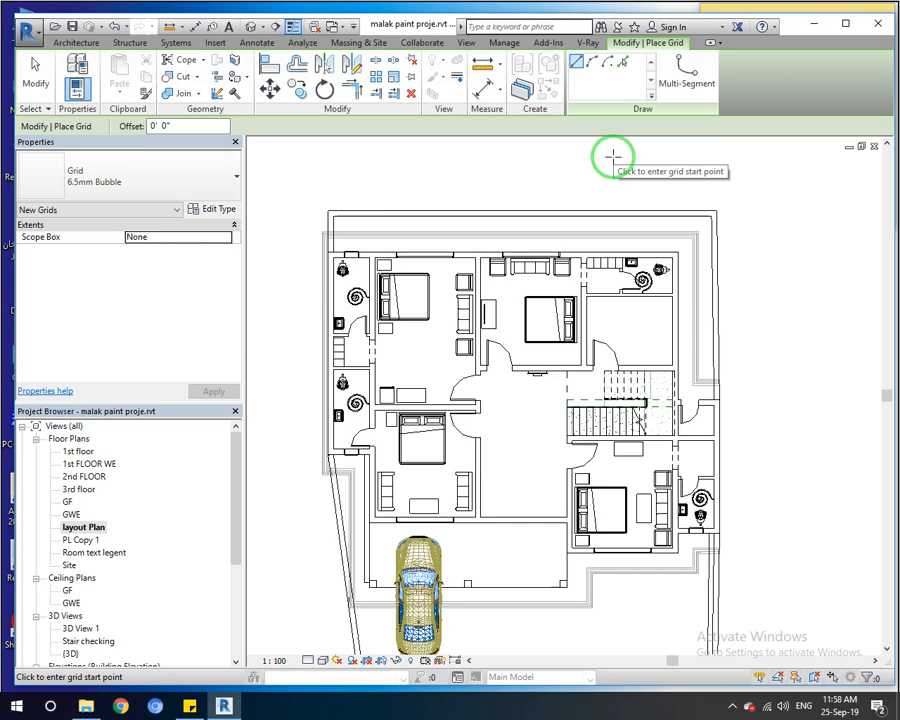
{"action": "left_click", "coordinate": [688, 80]}
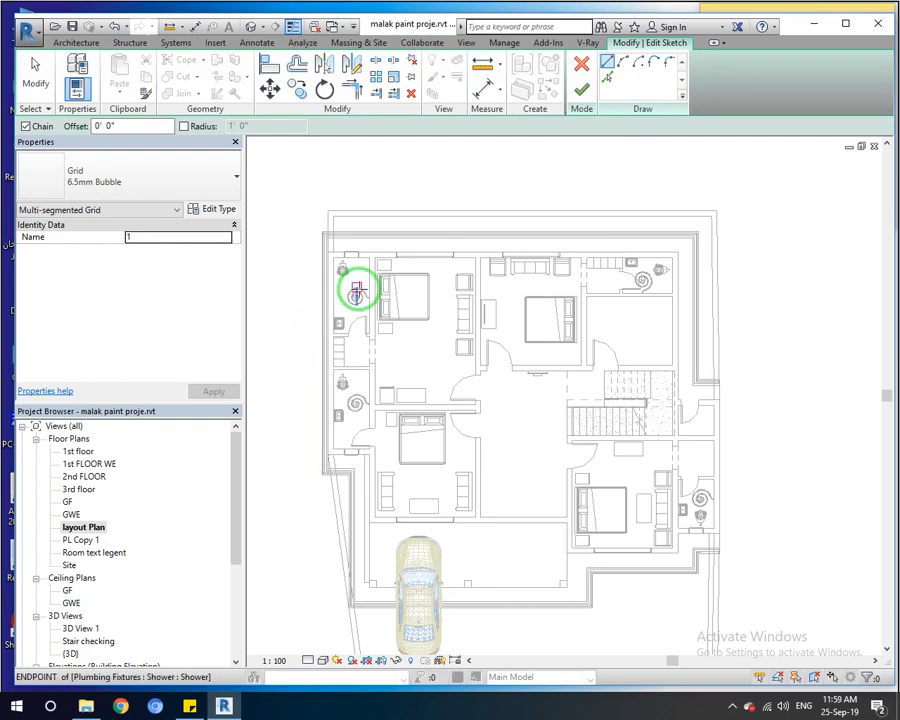
{"action": "scroll", "coordinate": [404, 255], "scroll_direction": "up", "scroll_amount": 2}
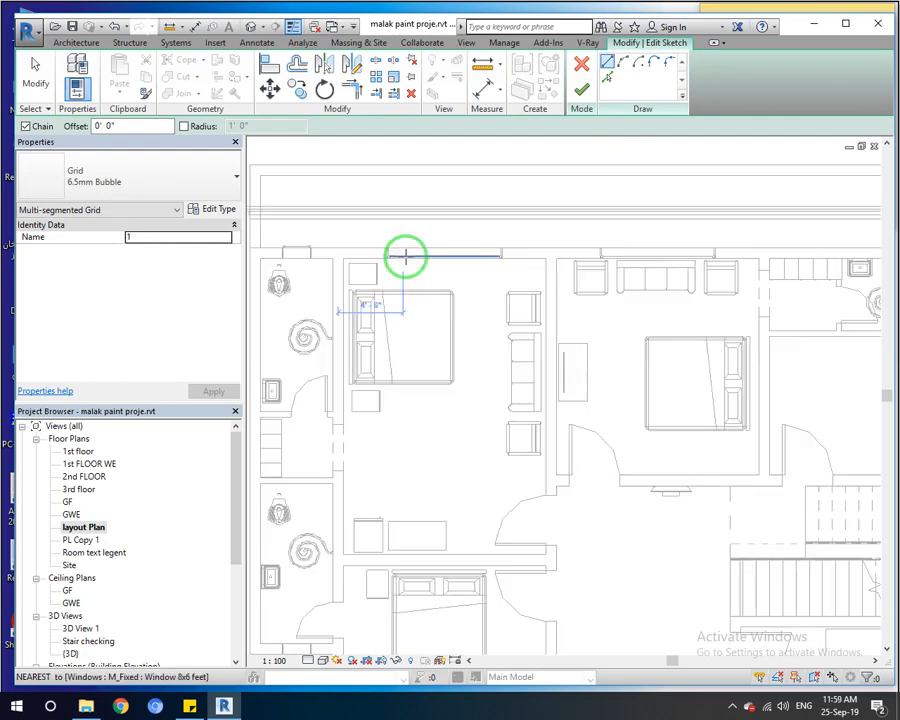
{"action": "scroll", "coordinate": [297, 281], "scroll_direction": "up", "scroll_amount": 2}
{"action": "middle_click_drag", "start_coordinate": [297, 281], "coordinate": [481, 280]}
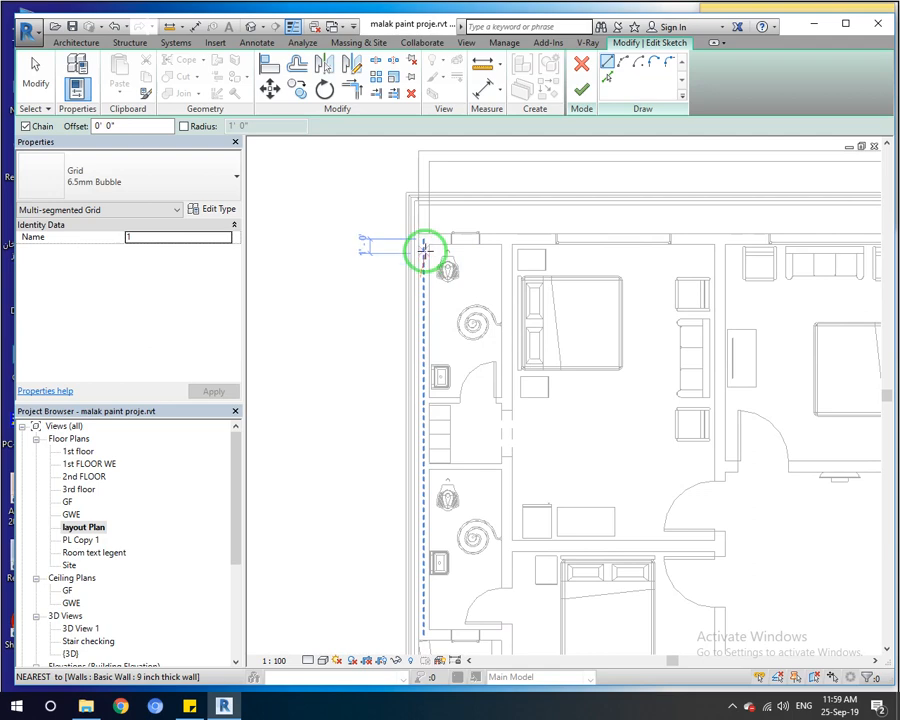
{"action": "scroll", "coordinate": [418, 285], "scroll_direction": "up", "scroll_amount": 2}
{"action": "left_click", "coordinate": [419, 356]}
{"action": "scroll", "coordinate": [423, 355], "scroll_direction": "down", "scroll_amount": 2}
{"action": "scroll", "coordinate": [423, 356], "scroll_direction": "down", "scroll_amount": 2}
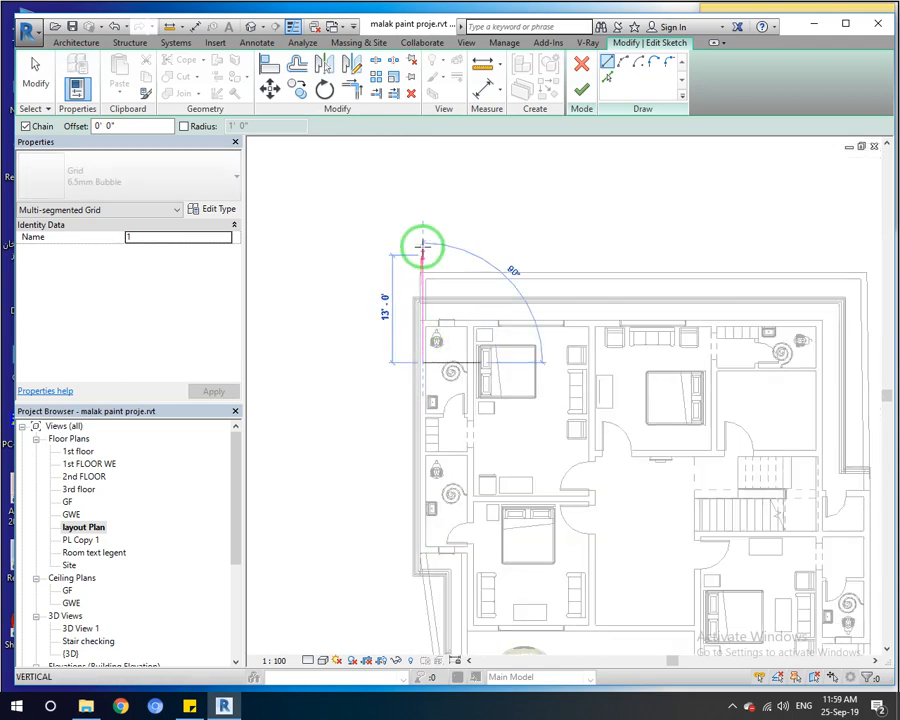
{"action": "left_click", "coordinate": [422, 210]}
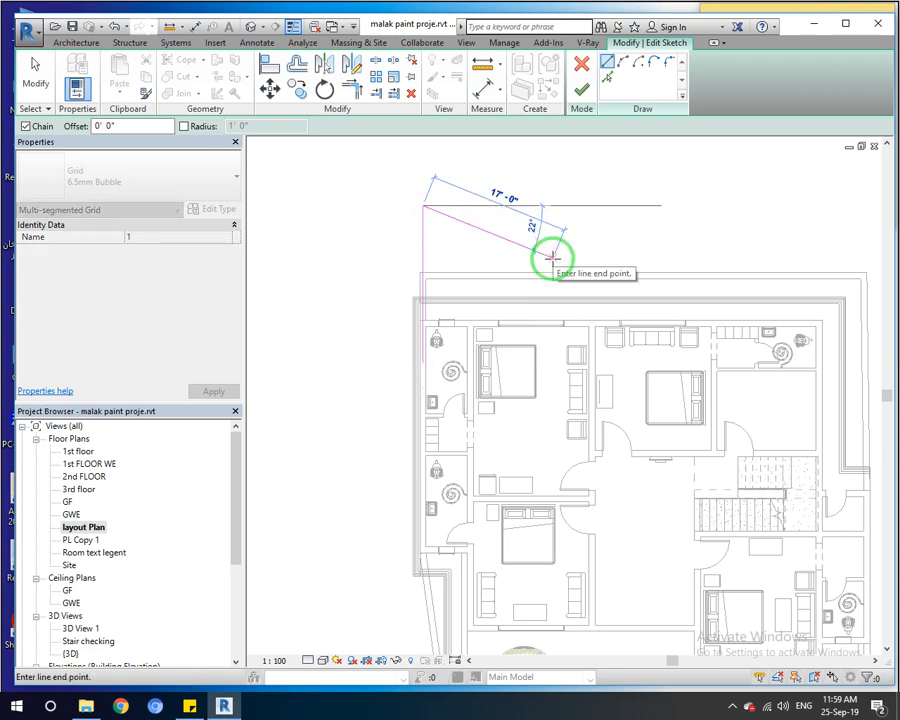
{"action": "key", "text": "Escape"}
{"action": "key", "text": "Escape"}
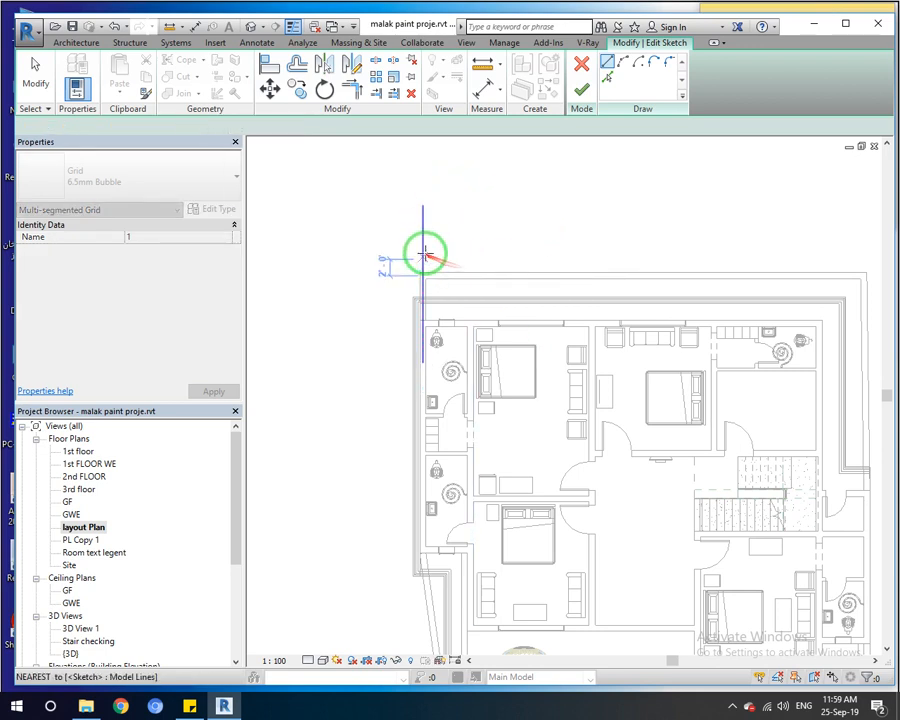
{"action": "left_click", "coordinate": [423, 250]}
Sketch a horizontal line below the front boundary wall, reaching past both sides of the plot
{"action": "scroll", "coordinate": [420, 250], "scroll_direction": "down", "scroll_amount": 3}
{"action": "middle_click_drag", "start_coordinate": [444, 300], "coordinate": [433, 180]}
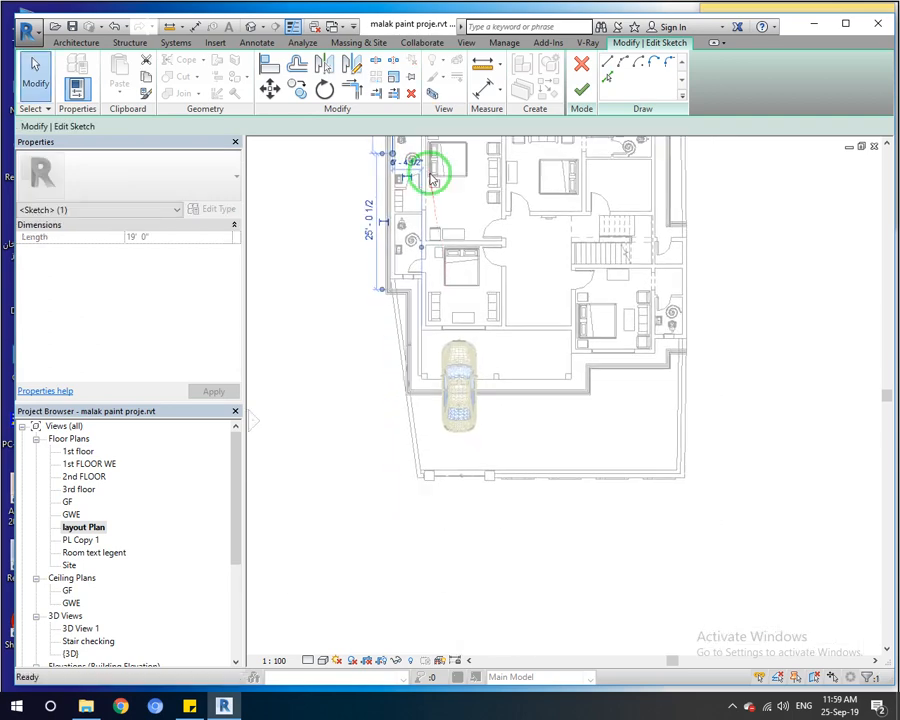
{"action": "left_click", "coordinate": [606, 63]}
{"action": "left_click", "coordinate": [333, 551]}
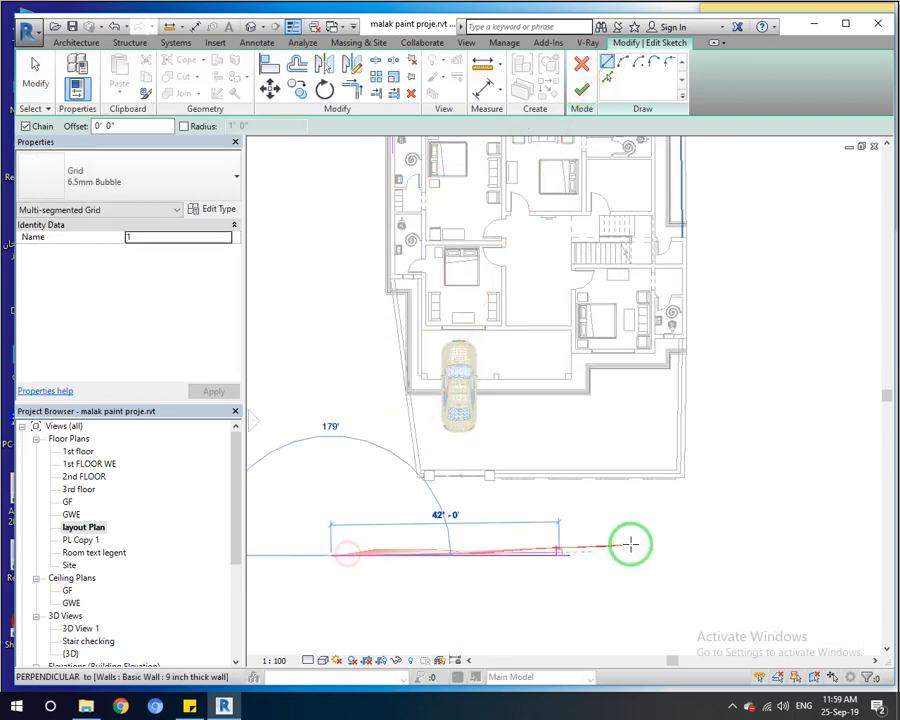
{"action": "left_click", "coordinate": [711, 554]}
{"action": "key", "text": "Escape"}
{"action": "key", "text": "Escape"}
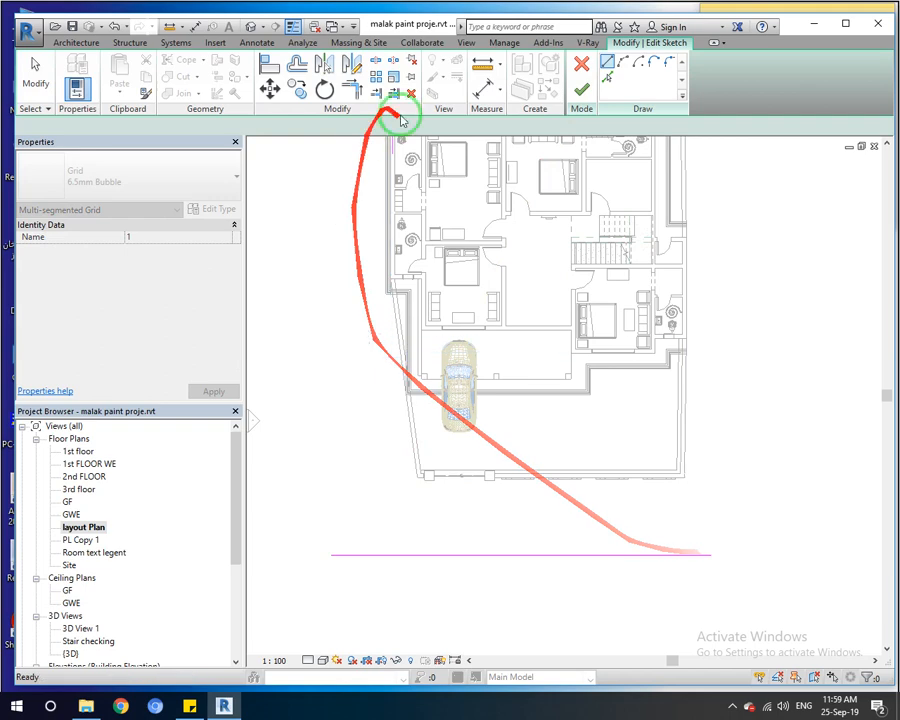
Extend the vertical grid line down to the horizontal line below the plot with Trim/Extend Single Element
{"action": "left_click", "coordinate": [373, 93]}
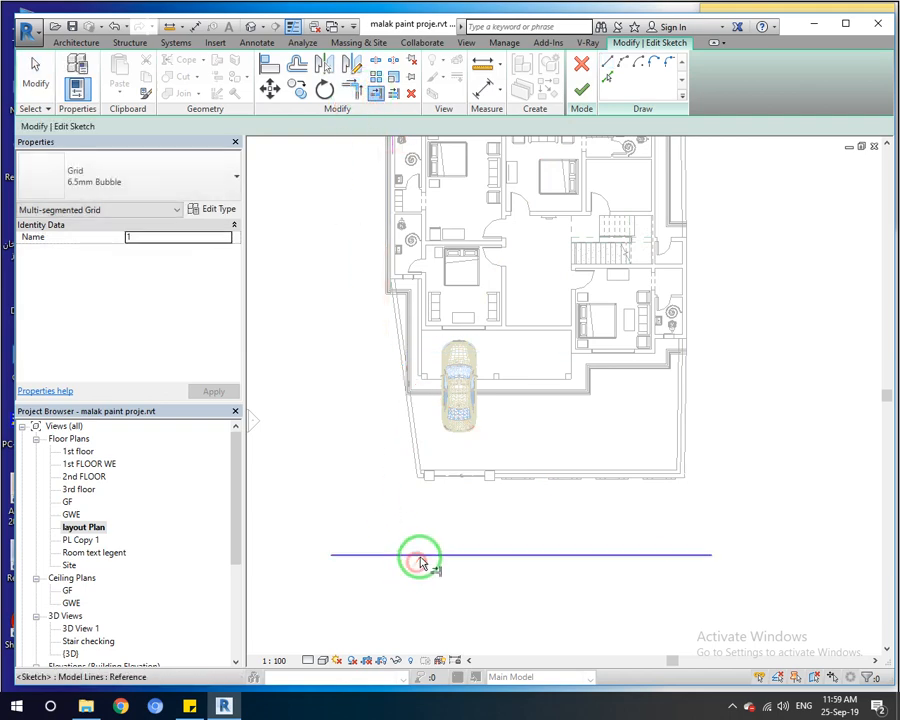
{"action": "left_click", "coordinate": [420, 558]}
{"action": "scroll", "coordinate": [421, 558], "scroll_direction": "down", "scroll_amount": 2}
{"action": "left_click", "coordinate": [401, 212]}
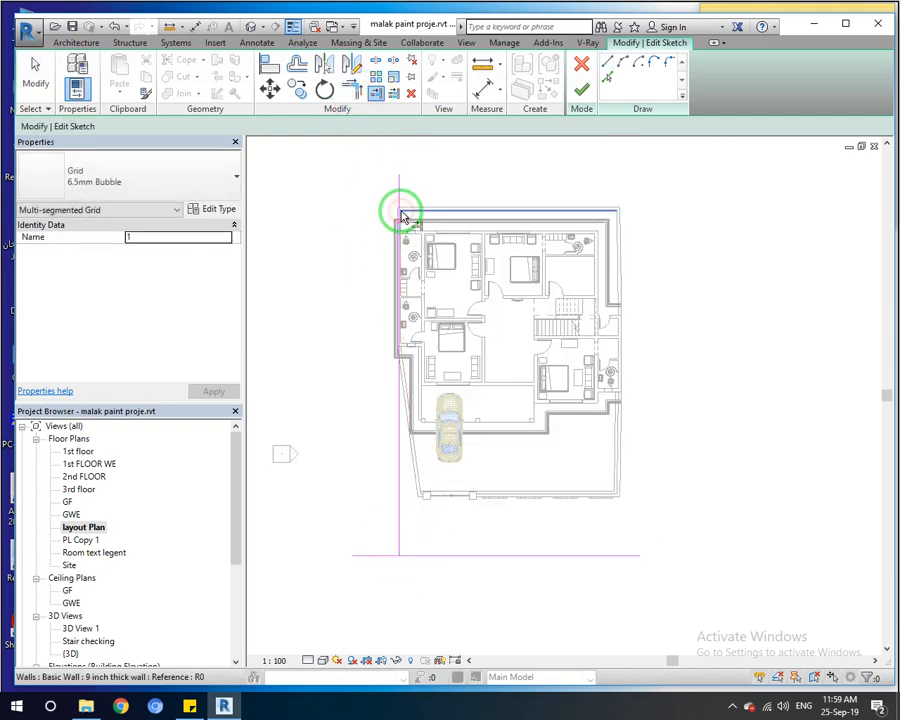
{"action": "key", "text": "Escape"}
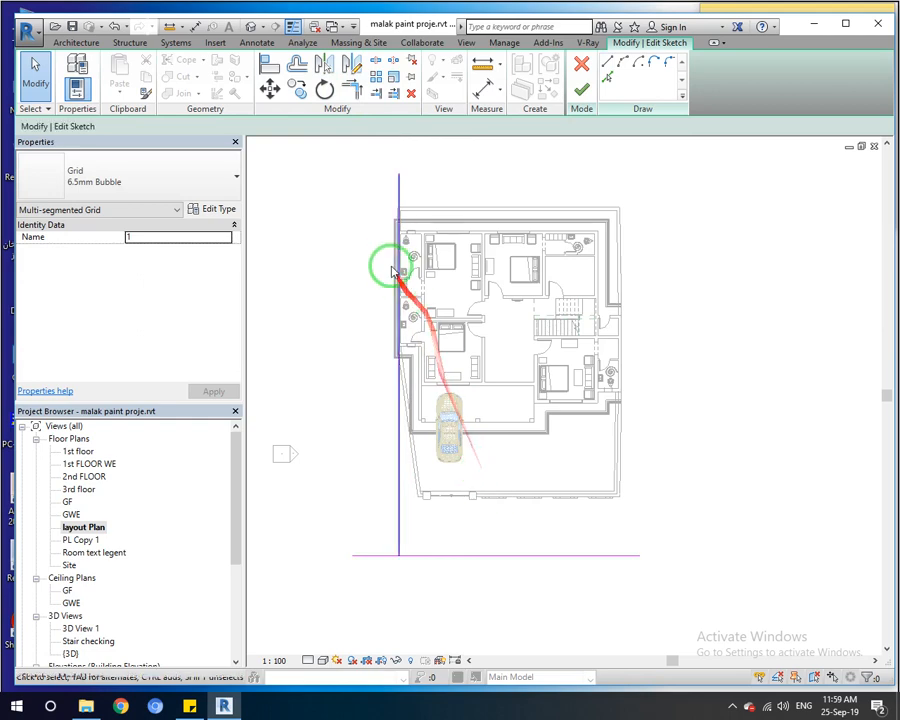
Copy the vertical grid line onto the wall between the bathroom and bedroom, and try to finish the grid sketch
{"action": "scroll", "coordinate": [398, 210], "scroll_direction": "up", "scroll_amount": 2}
{"action": "left_click", "coordinate": [406, 176]}
{"action": "left_click", "coordinate": [300, 90]}
{"action": "scroll", "coordinate": [412, 272], "scroll_direction": "up", "scroll_amount": 4}
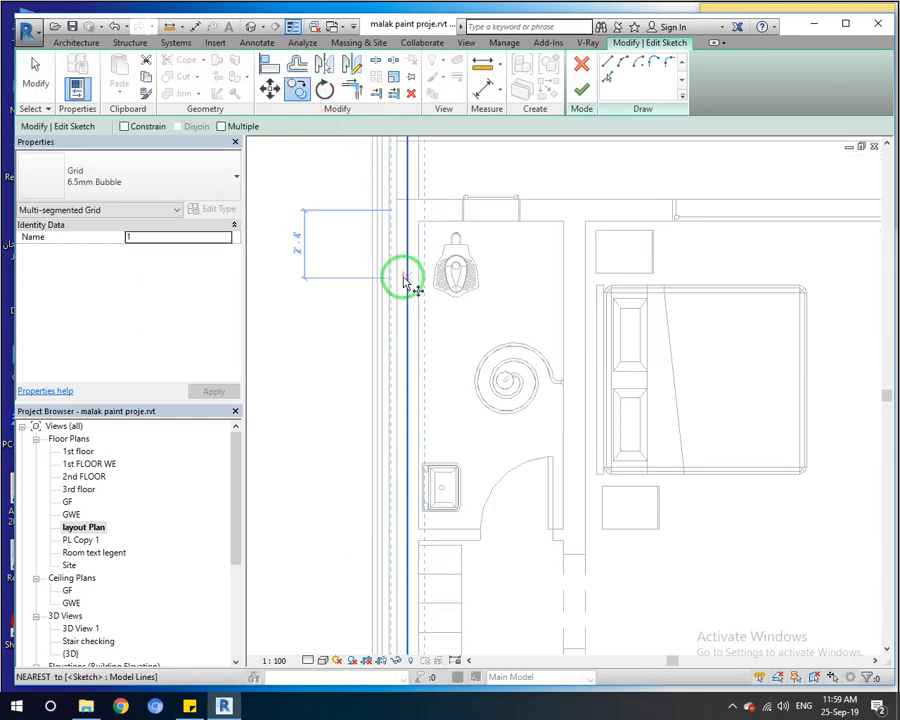
{"action": "left_click", "coordinate": [404, 283]}
{"action": "left_click", "coordinate": [571, 282]}
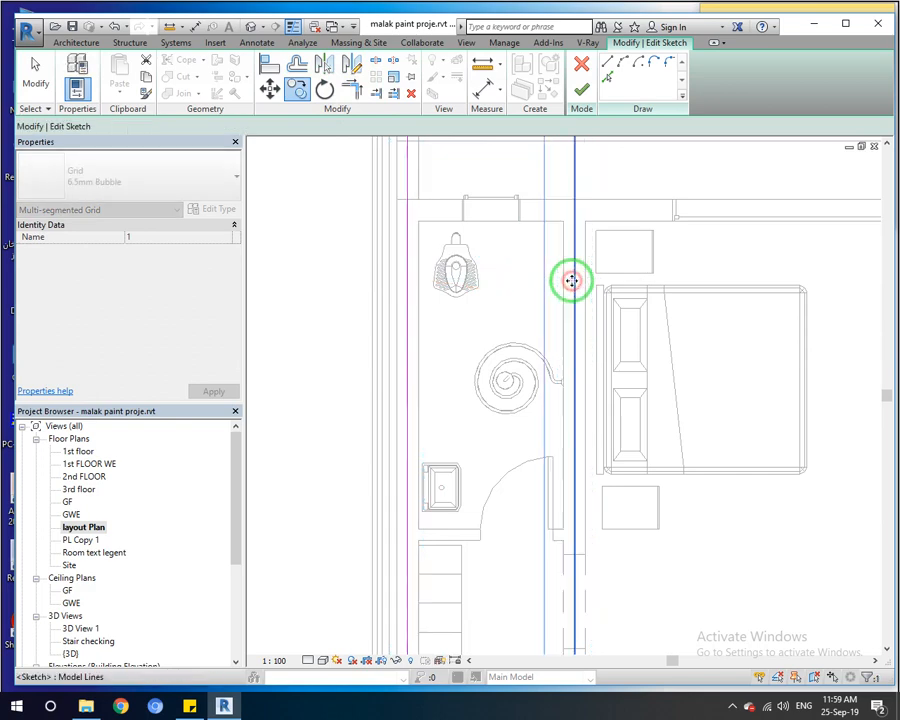
{"action": "scroll", "coordinate": [571, 282], "scroll_direction": "down", "scroll_amount": 3}
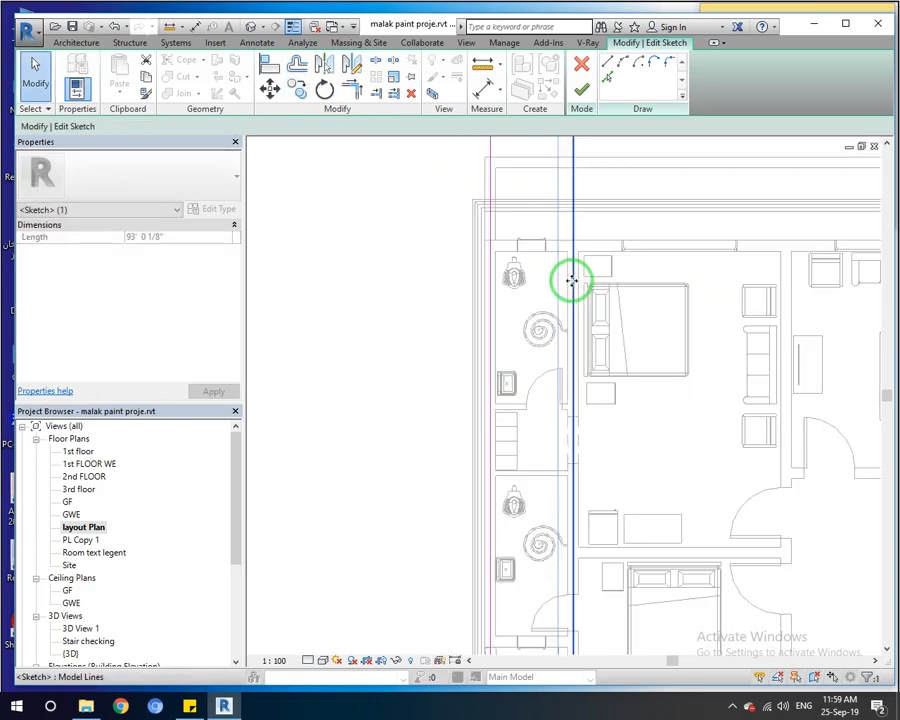
{"action": "left_click", "coordinate": [584, 87]}
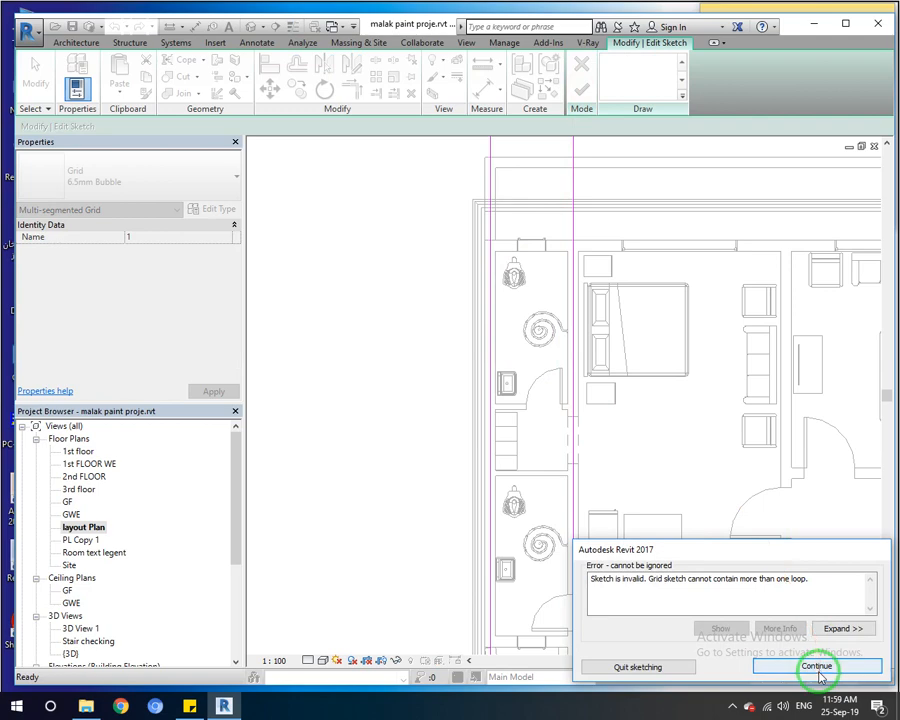
{"action": "left_click", "coordinate": [818, 666]}
Delete the horizontal sketch line below the plot and try again to finish the multi-segment grid
{"action": "scroll", "coordinate": [629, 509], "scroll_direction": "down", "scroll_amount": 6}
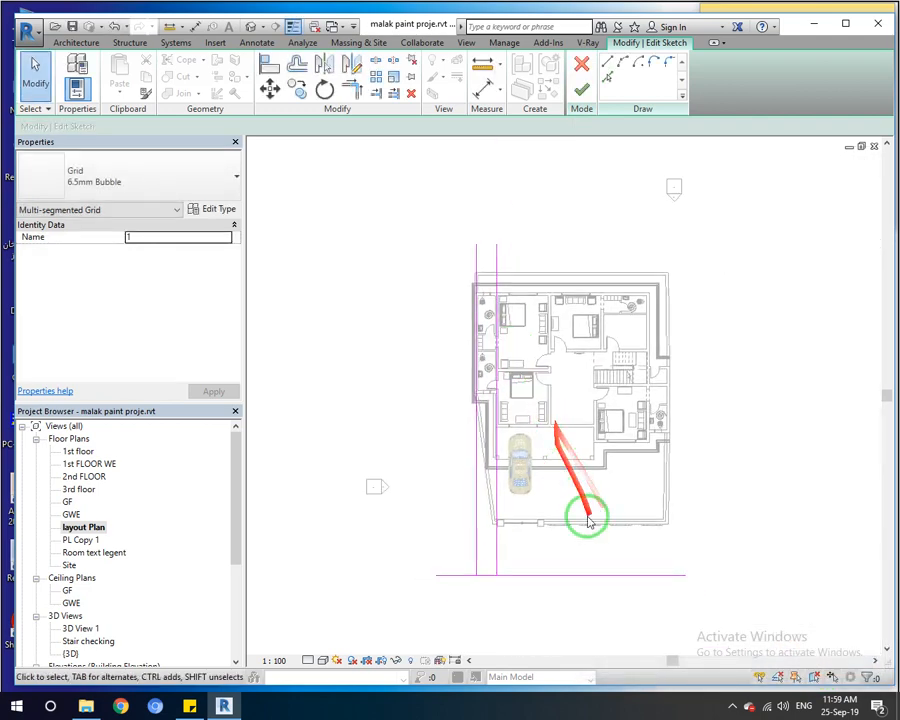
{"action": "left_click", "coordinate": [594, 575]}
{"action": "key", "text": "Delete"}
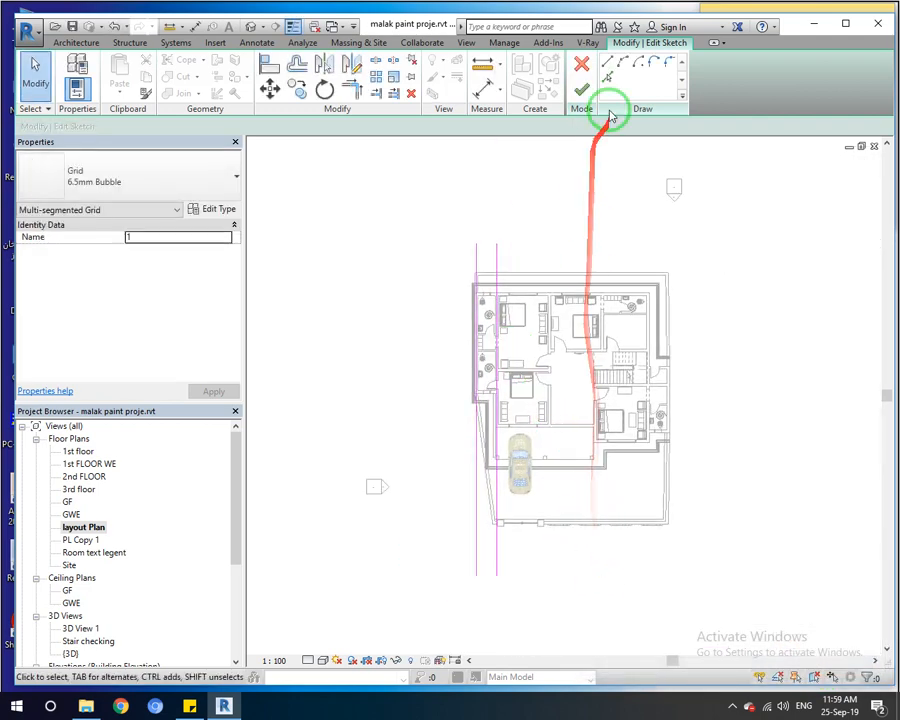
{"action": "left_click", "coordinate": [584, 89]}
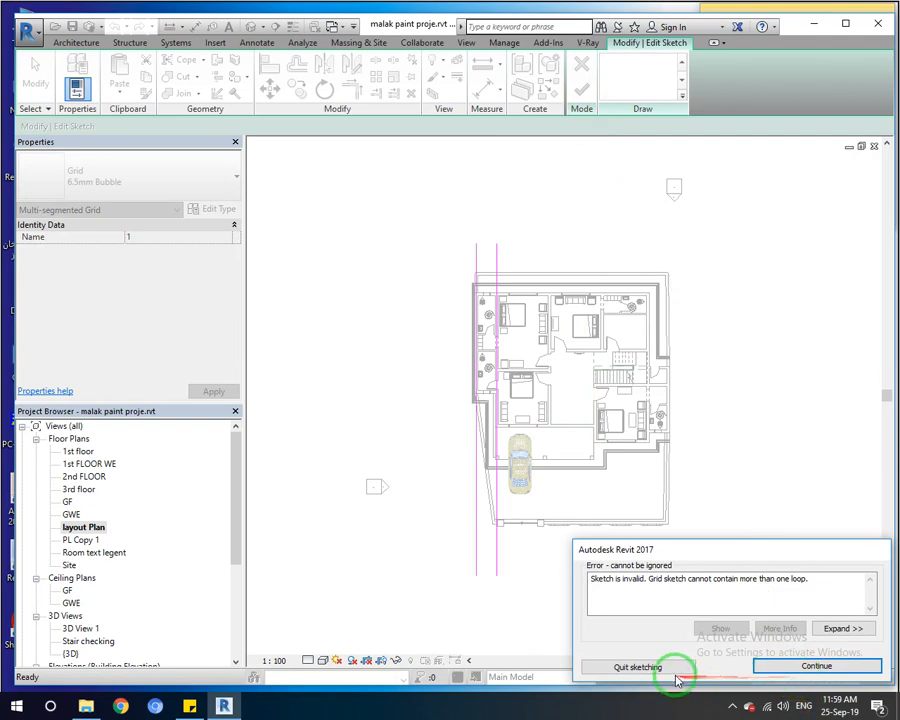
Quit the multi-segment grid sketch and discard its lines
{"action": "left_click", "coordinate": [674, 667]}
{"action": "left_click", "coordinate": [503, 369]}
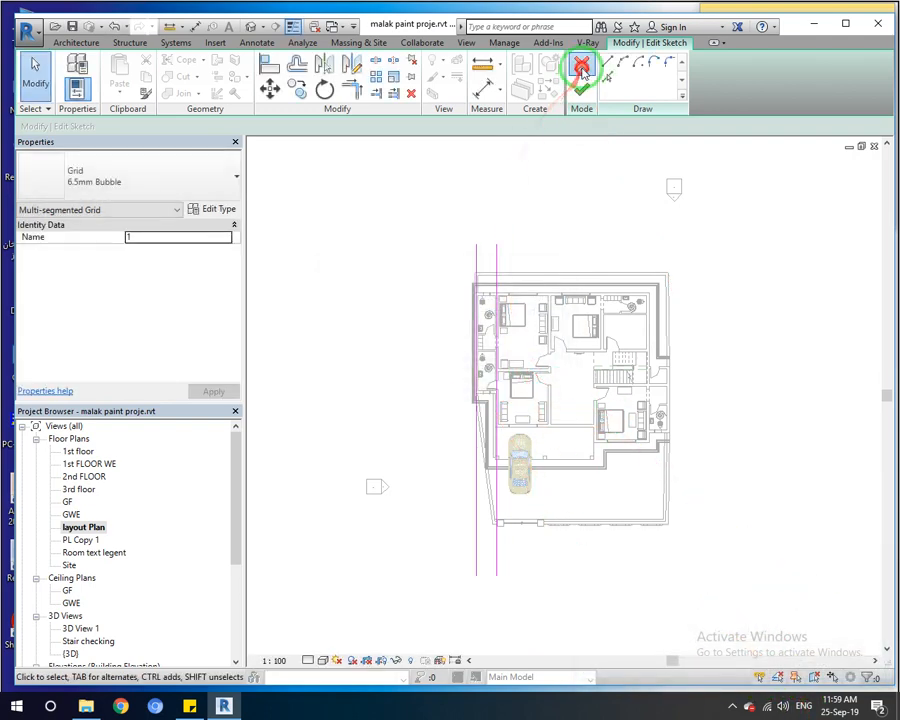
{"action": "left_click", "coordinate": [584, 72]}
{"action": "left_click", "coordinate": [479, 366]}
Draw a straight vertical grid line from the centre of the bathrooms' outer wall up past the rear boundary wall
{"action": "scroll", "coordinate": [516, 572], "scroll_direction": "up", "scroll_amount": 3}
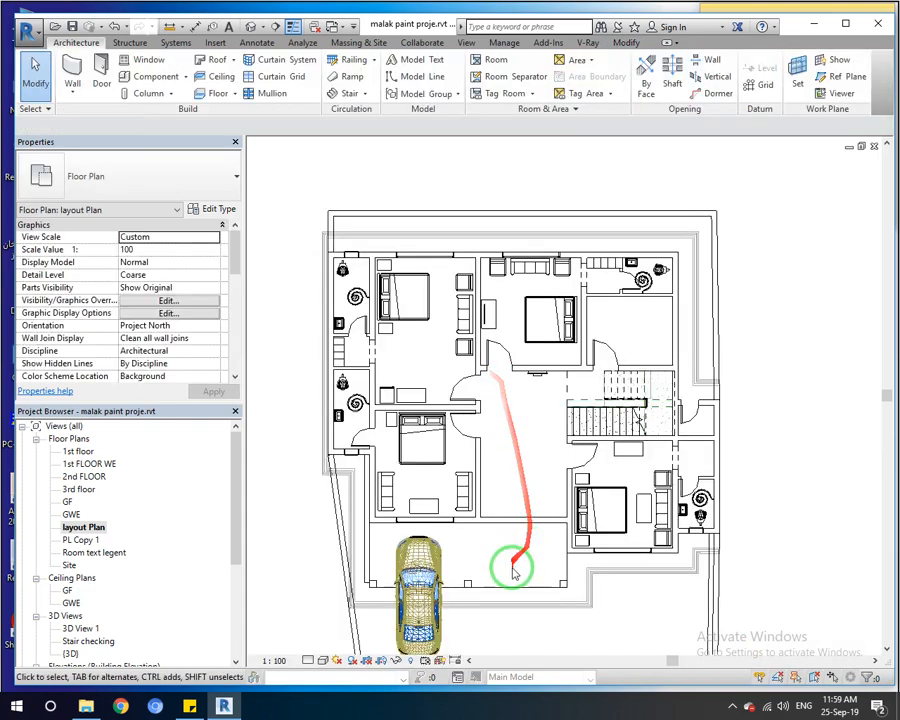
{"action": "scroll", "coordinate": [540, 310], "scroll_direction": "down", "scroll_amount": 3}
{"action": "left_click", "coordinate": [757, 85]}
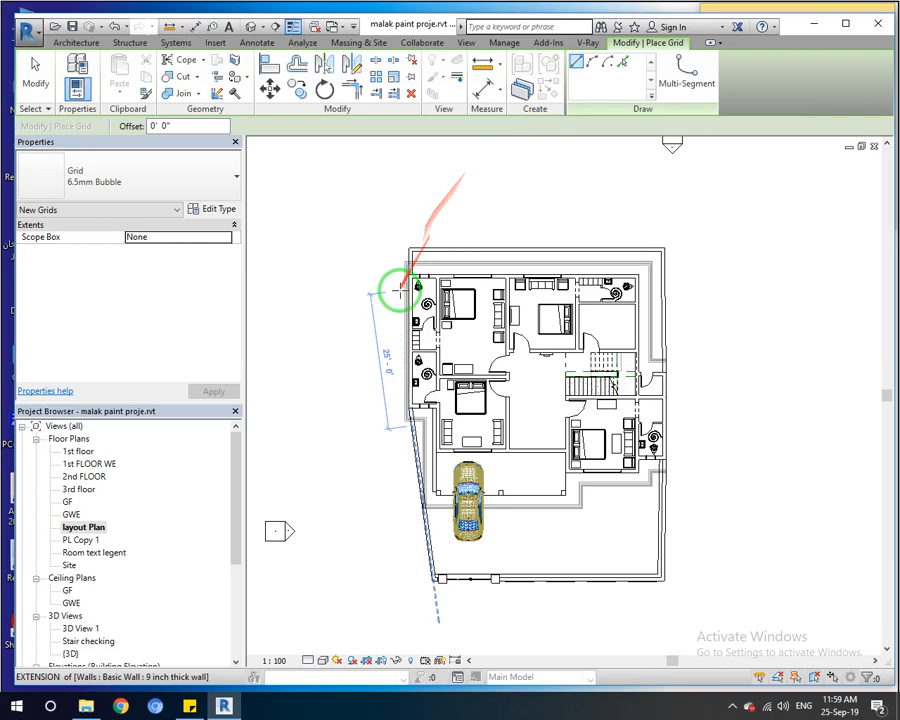
{"action": "scroll", "coordinate": [399, 291], "scroll_direction": "up", "scroll_amount": 5}
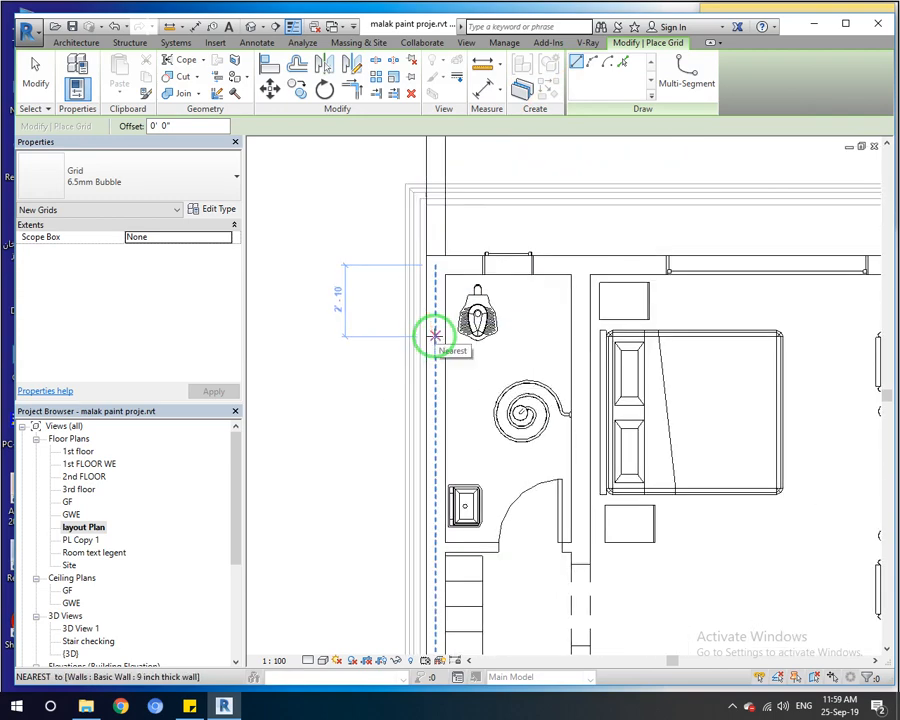
{"action": "left_click", "coordinate": [435, 335]}
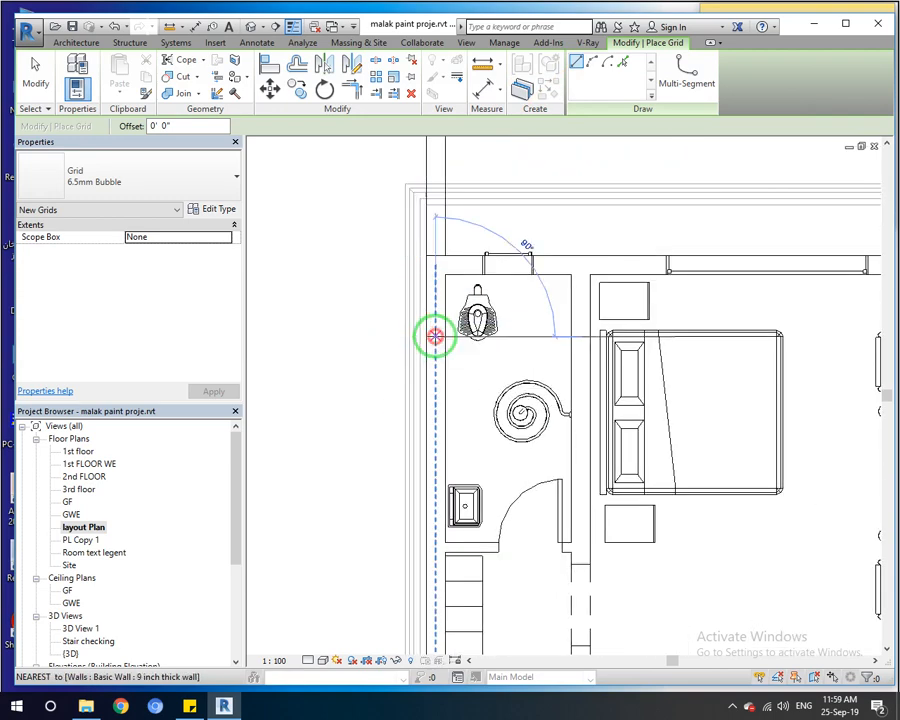
{"action": "scroll", "coordinate": [437, 333], "scroll_direction": "down", "scroll_amount": 3}
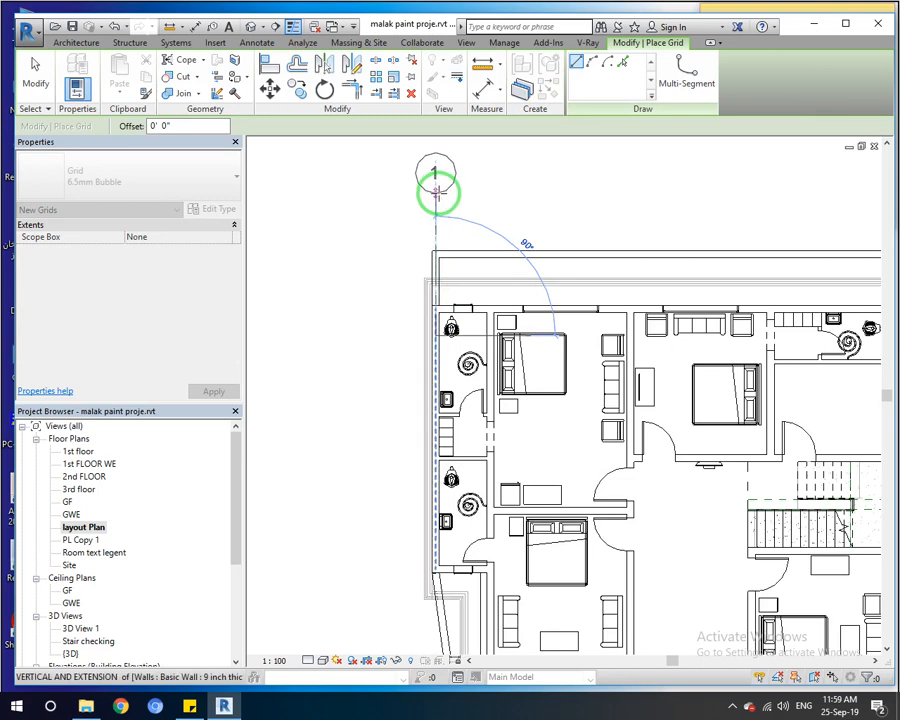
{"action": "left_click", "coordinate": [435, 187]}
Rename the new grid line as A
{"action": "middle_click_drag", "start_coordinate": [458, 202], "coordinate": [417, 240]}
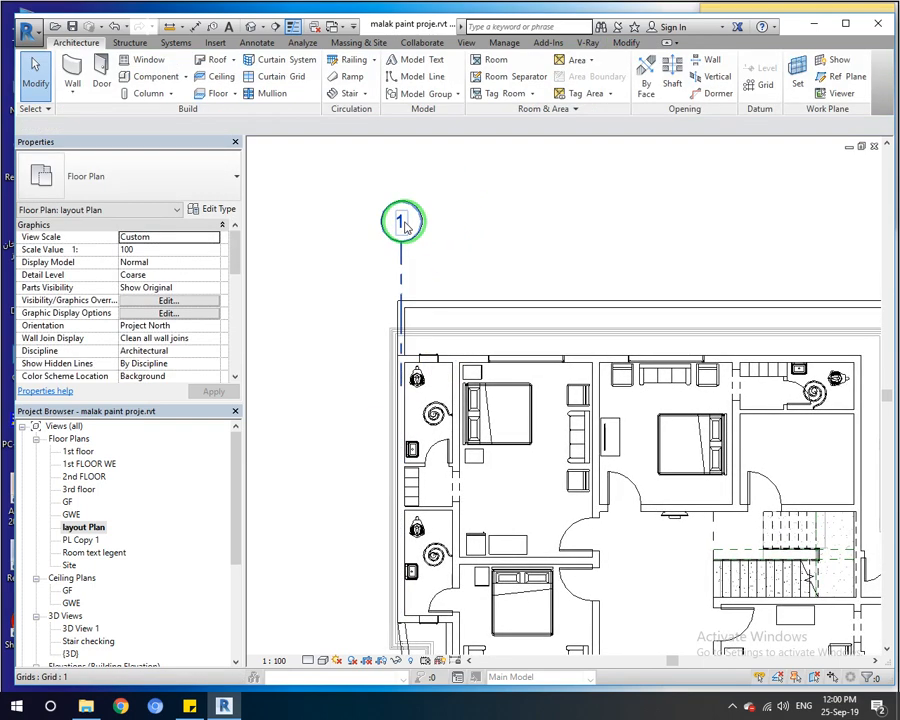
{"action": "left_click", "coordinate": [403, 224]}
{"action": "left_click", "coordinate": [403, 222]}
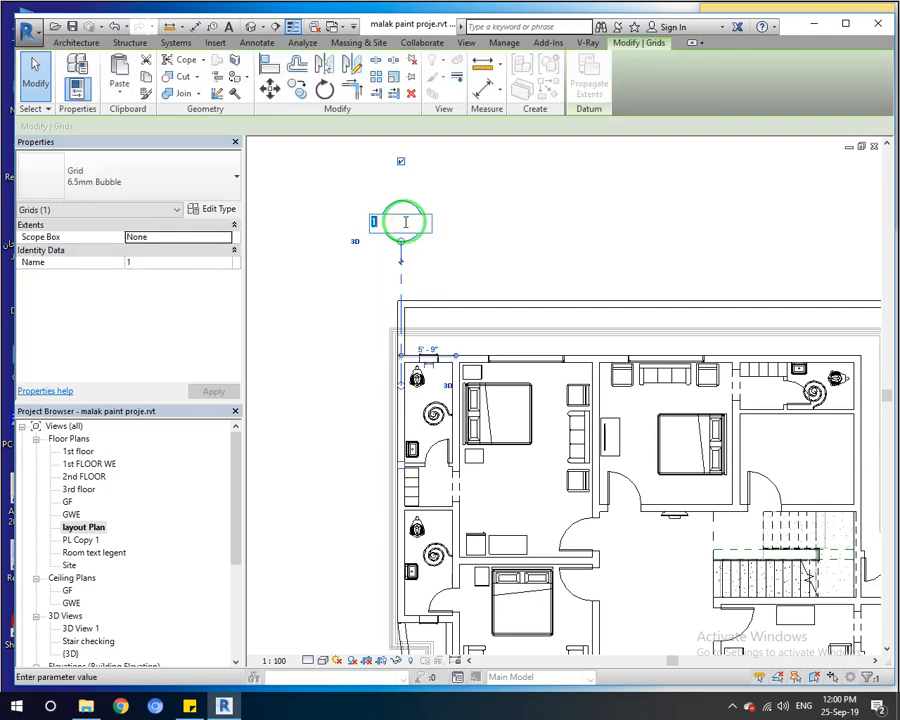
{"action": "key", "text": "Return"}
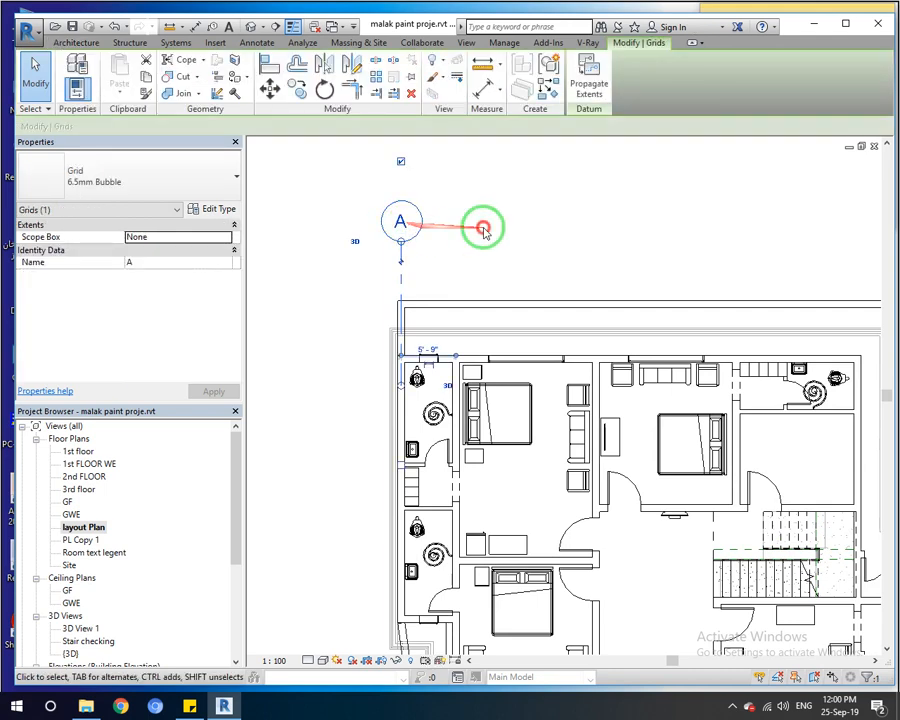
{"action": "left_click", "coordinate": [482, 229]}
Stretch the lower end of grid line A down past the front boundary wall
{"action": "left_click", "coordinate": [403, 270]}
{"action": "scroll", "coordinate": [411, 345], "scroll_direction": "down", "scroll_amount": 1}
{"action": "scroll", "coordinate": [427, 402], "scroll_direction": "down", "scroll_amount": 2}
{"action": "middle_click_drag", "start_coordinate": [427, 402], "coordinate": [413, 202]}
{"action": "left_click_drag", "start_coordinate": [408, 161], "coordinate": [411, 527]}
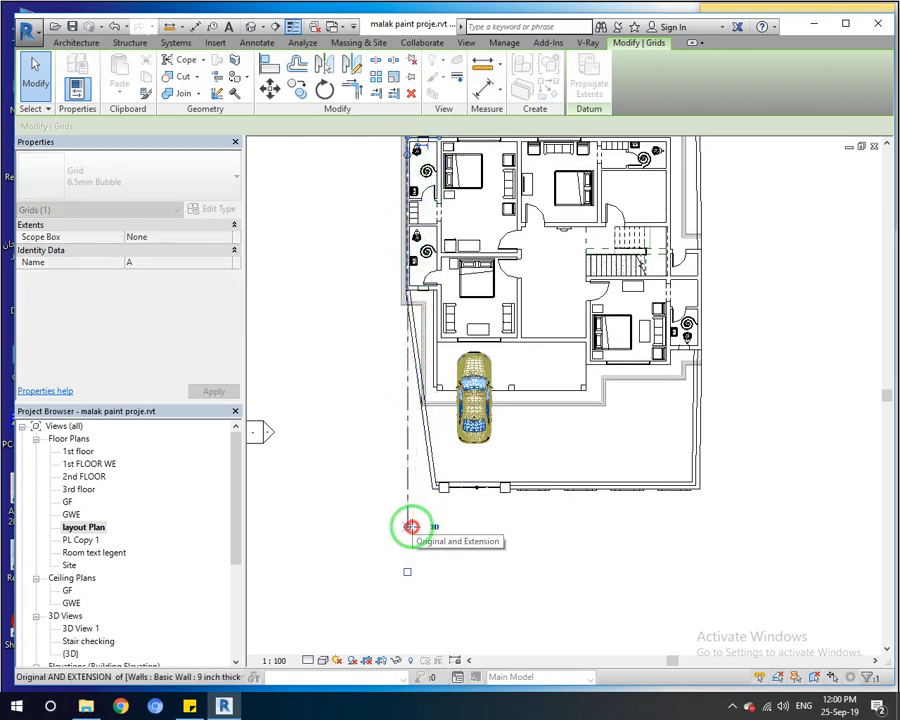
{"action": "left_click", "coordinate": [538, 542]}
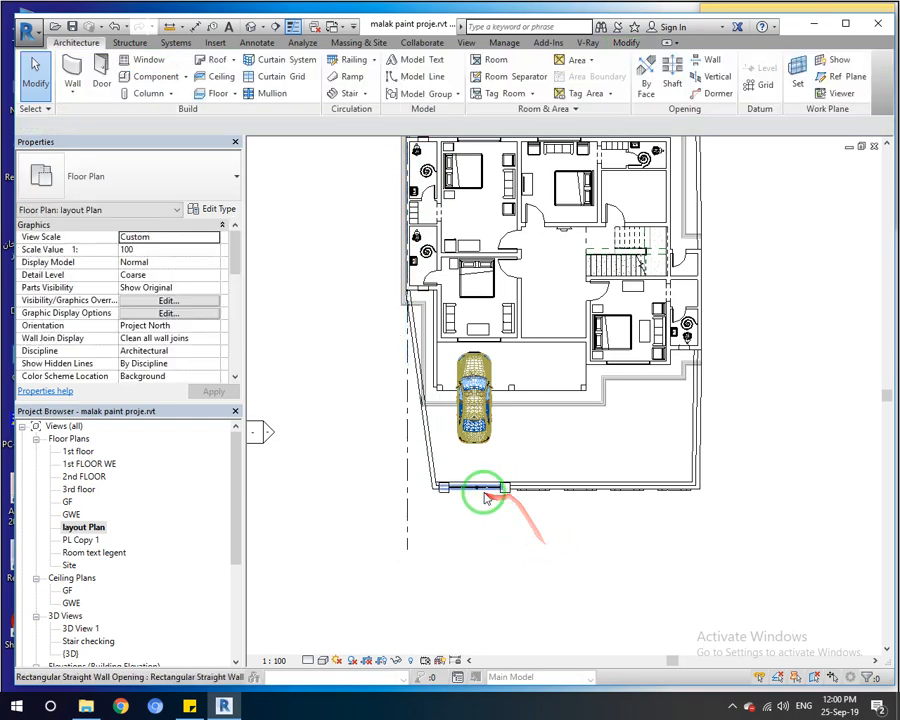
Copy grid line A 5' - 9" horizontally onto the wall between the bathrooms and bedrooms, with Constrain enabled
{"action": "scroll", "coordinate": [476, 452], "scroll_direction": "down", "scroll_amount": 2}
{"action": "middle_click_drag", "start_coordinate": [476, 452], "coordinate": [410, 441]}
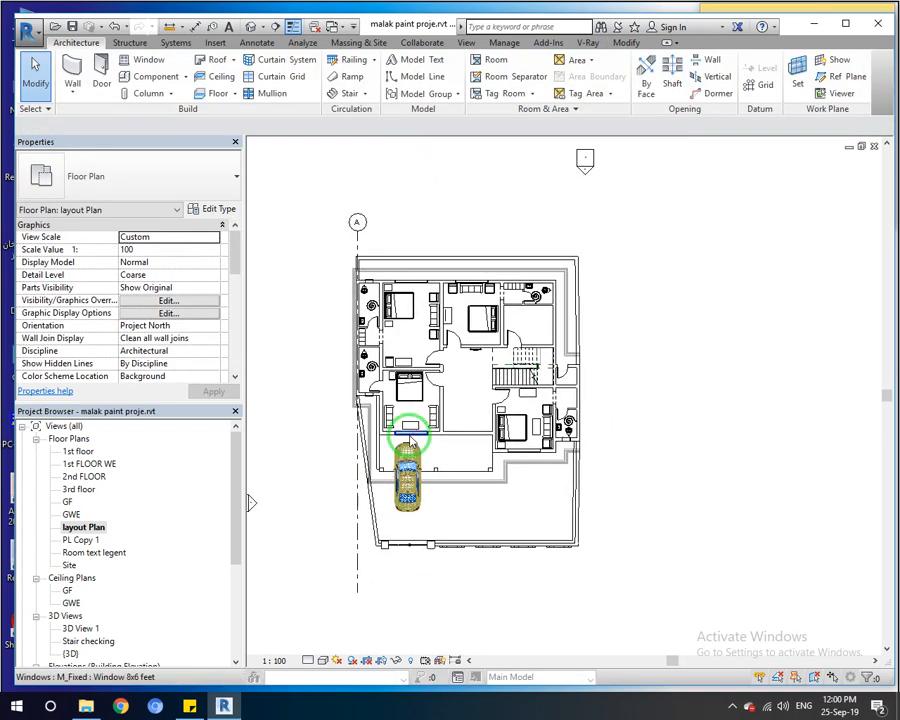
{"action": "scroll", "coordinate": [360, 221], "scroll_direction": "down", "scroll_amount": 1}
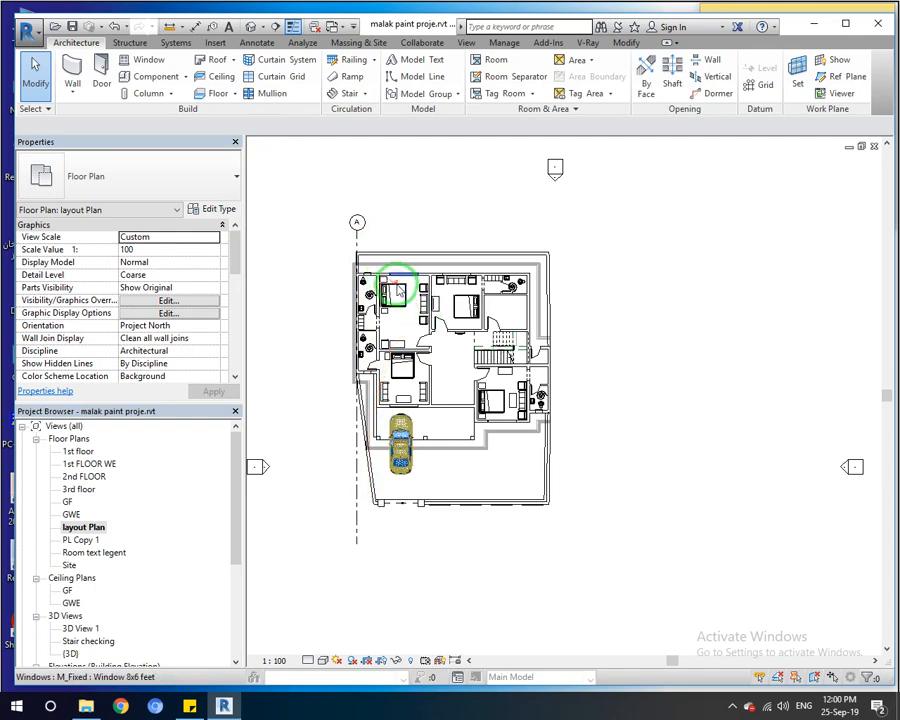
{"action": "scroll", "coordinate": [385, 310], "scroll_direction": "up", "scroll_amount": 4}
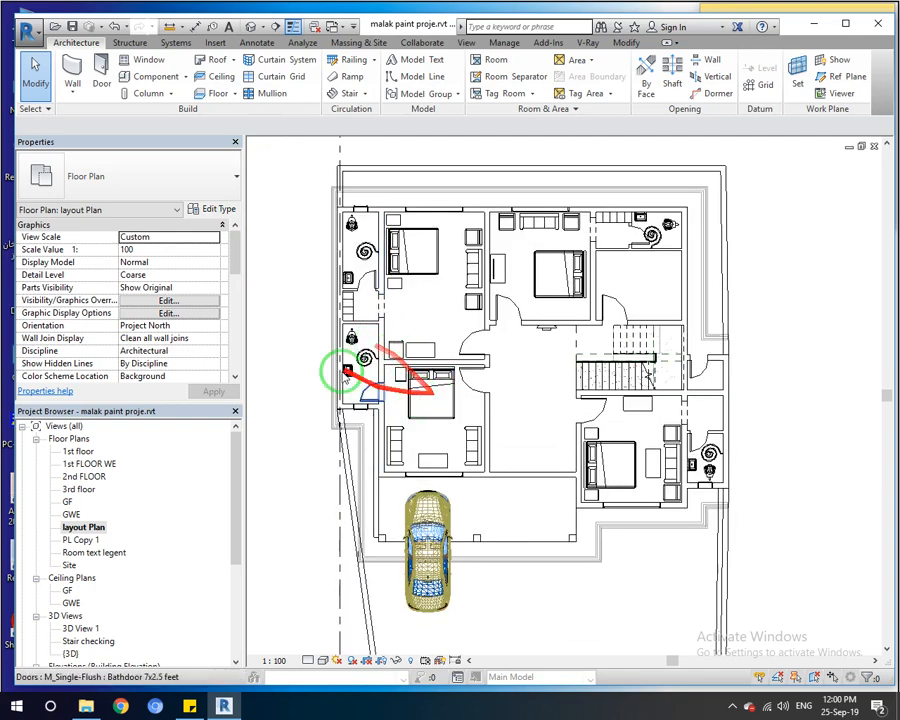
{"action": "scroll", "coordinate": [345, 335], "scroll_direction": "up", "scroll_amount": 1}
{"action": "middle_click_drag", "start_coordinate": [401, 241], "coordinate": [394, 262]}
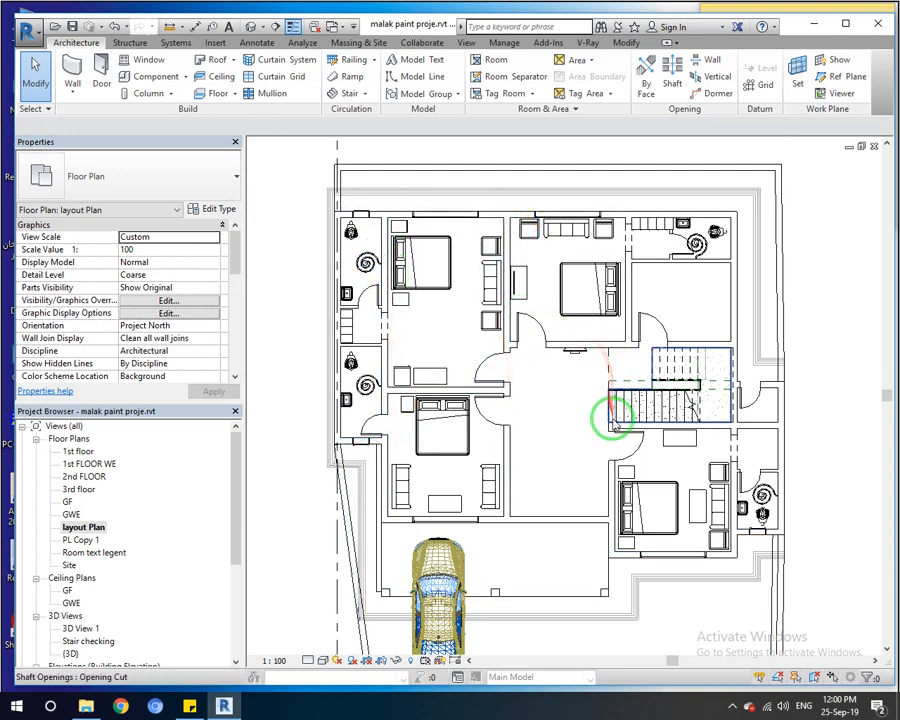
{"action": "left_click", "coordinate": [334, 161]}
{"action": "left_click", "coordinate": [298, 91]}
{"action": "left_click", "coordinate": [368, 428]}
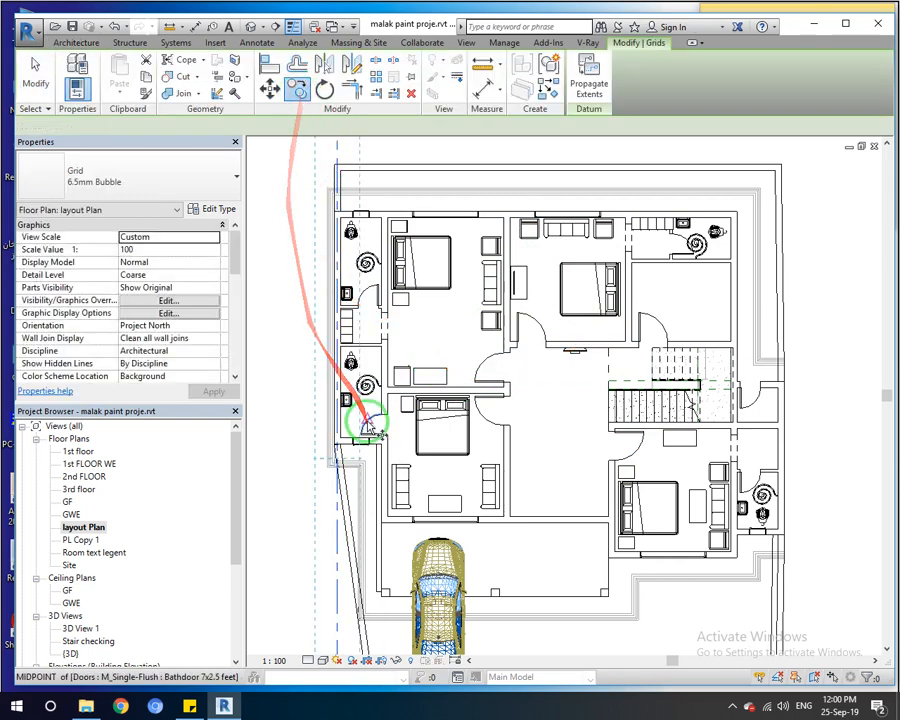
{"action": "scroll", "coordinate": [368, 440], "scroll_direction": "up", "scroll_amount": 5}
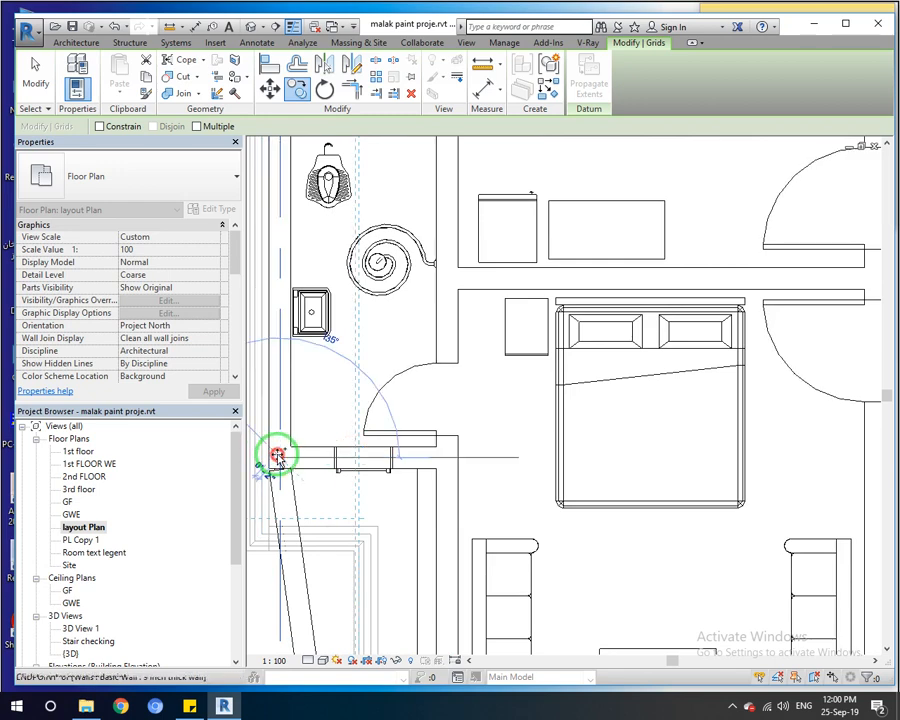
{"action": "left_click", "coordinate": [277, 457]}
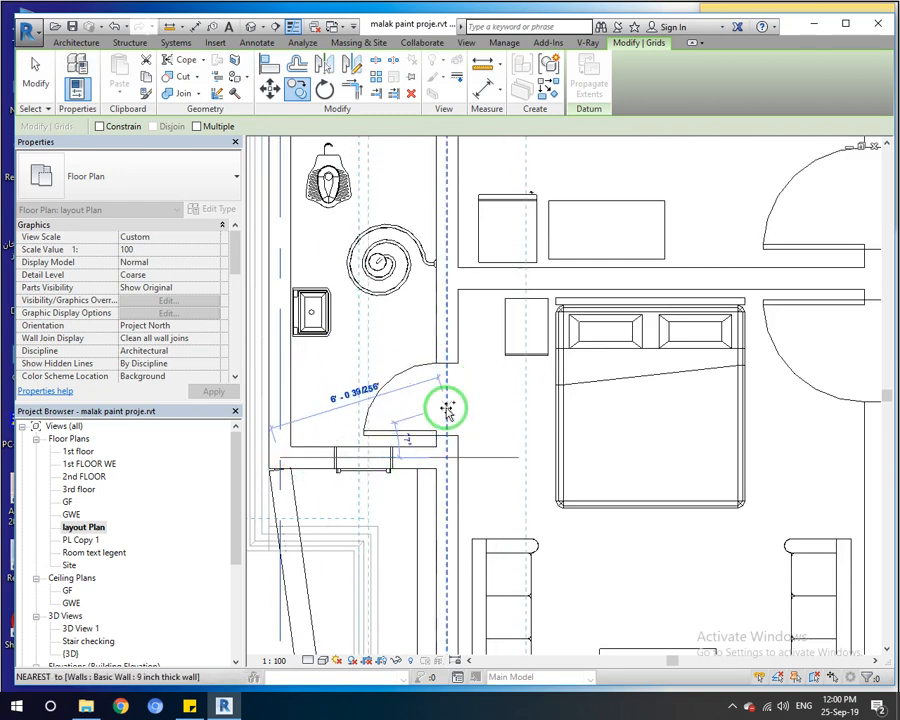
{"action": "left_click", "coordinate": [99, 126]}
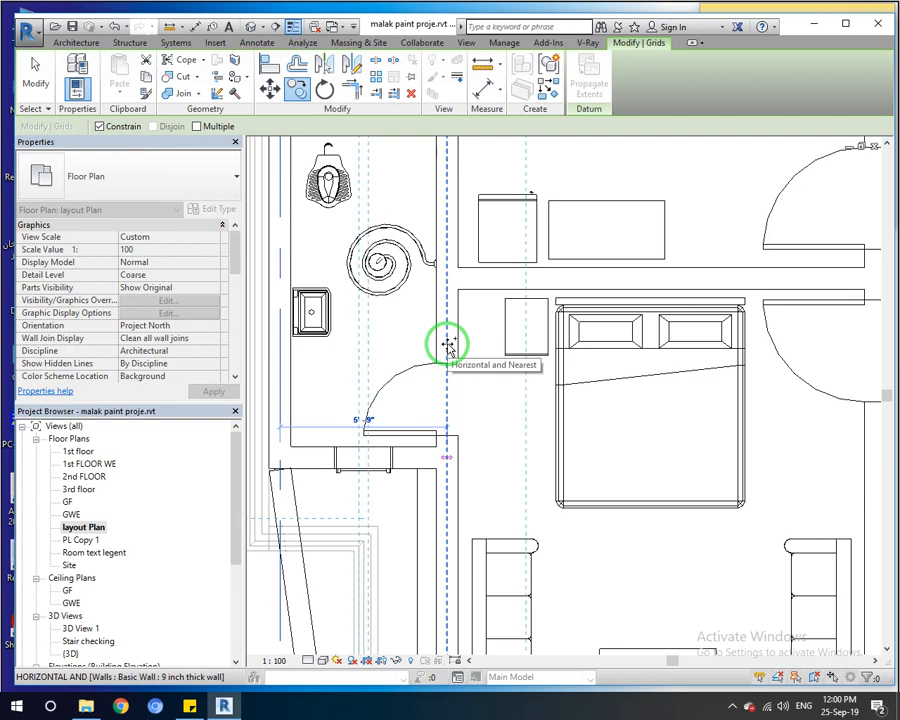
{"action": "left_click", "coordinate": [449, 345]}
With Multiple enabled, copy grid line B onto the wall between the bedrooms and hall, and onto the hall's stair-side wall
{"action": "scroll", "coordinate": [450, 350], "scroll_direction": "down", "scroll_amount": 6}
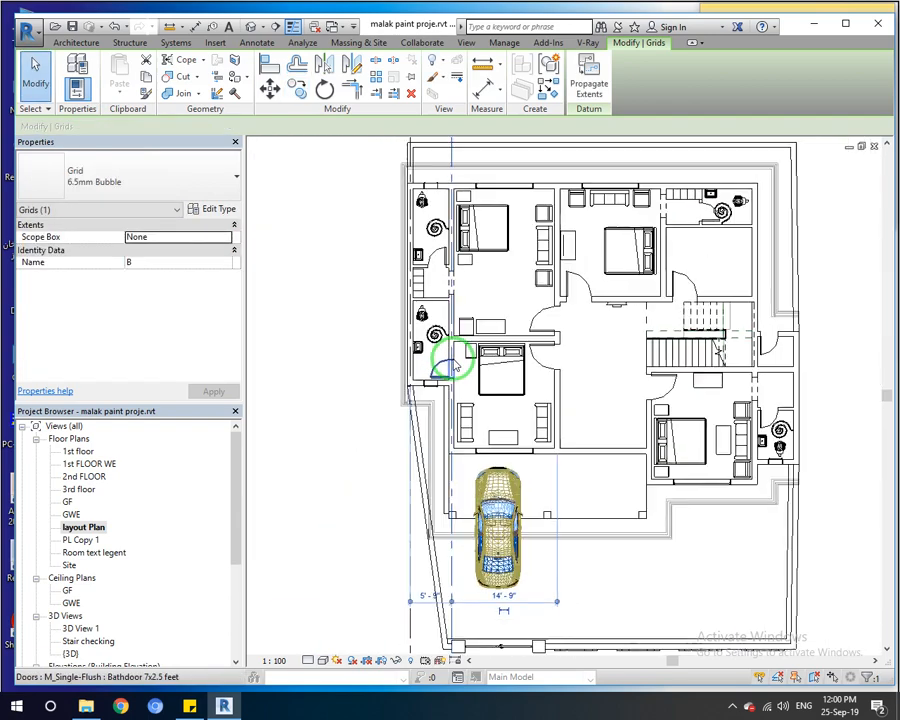
{"action": "scroll", "coordinate": [452, 368], "scroll_direction": "up", "scroll_amount": 4}
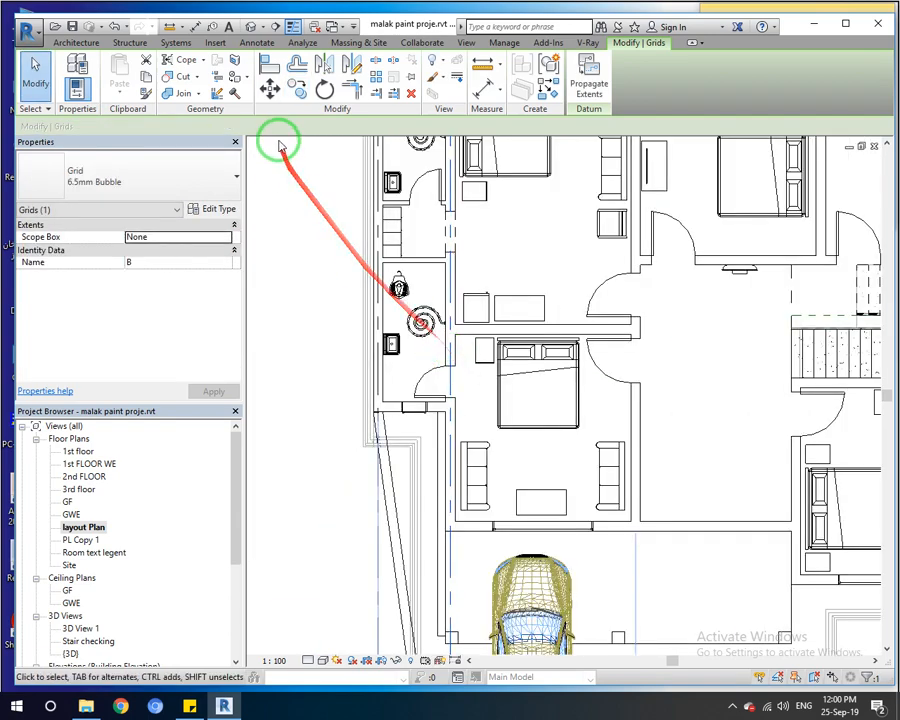
{"action": "left_click", "coordinate": [300, 91]}
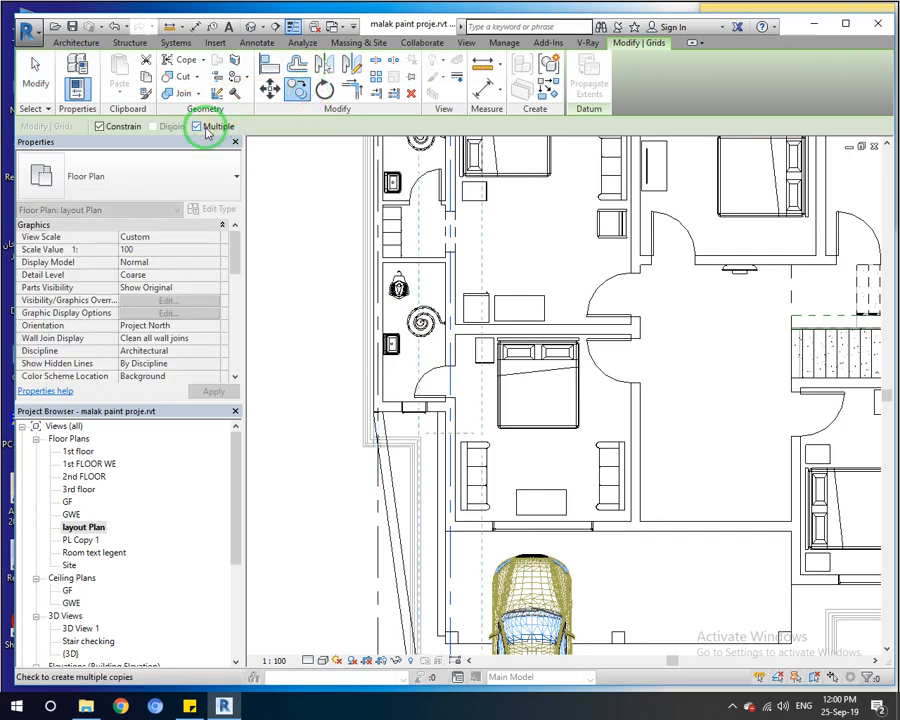
{"action": "scroll", "coordinate": [432, 387], "scroll_direction": "up", "scroll_amount": 3}
{"action": "left_click", "coordinate": [461, 438]}
{"action": "scroll", "coordinate": [464, 430], "scroll_direction": "down", "scroll_amount": 4}
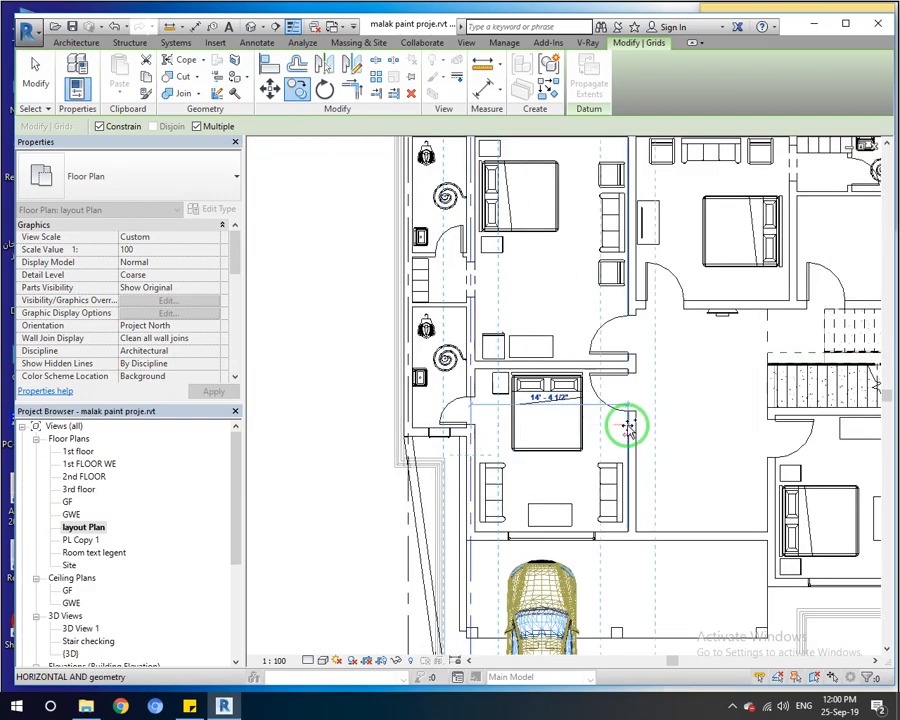
{"action": "scroll", "coordinate": [627, 428], "scroll_direction": "up", "scroll_amount": 3}
{"action": "scroll", "coordinate": [636, 424], "scroll_direction": "down", "scroll_amount": 3}
{"action": "scroll", "coordinate": [752, 418], "scroll_direction": "up", "scroll_amount": 4}
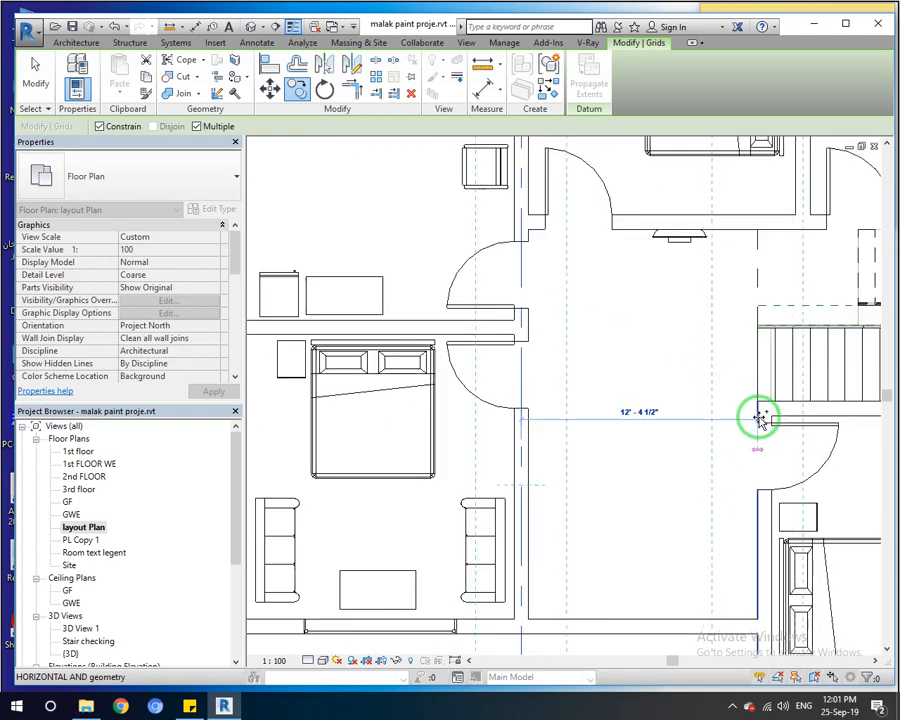
{"action": "scroll", "coordinate": [770, 410], "scroll_direction": "down", "scroll_amount": 6}
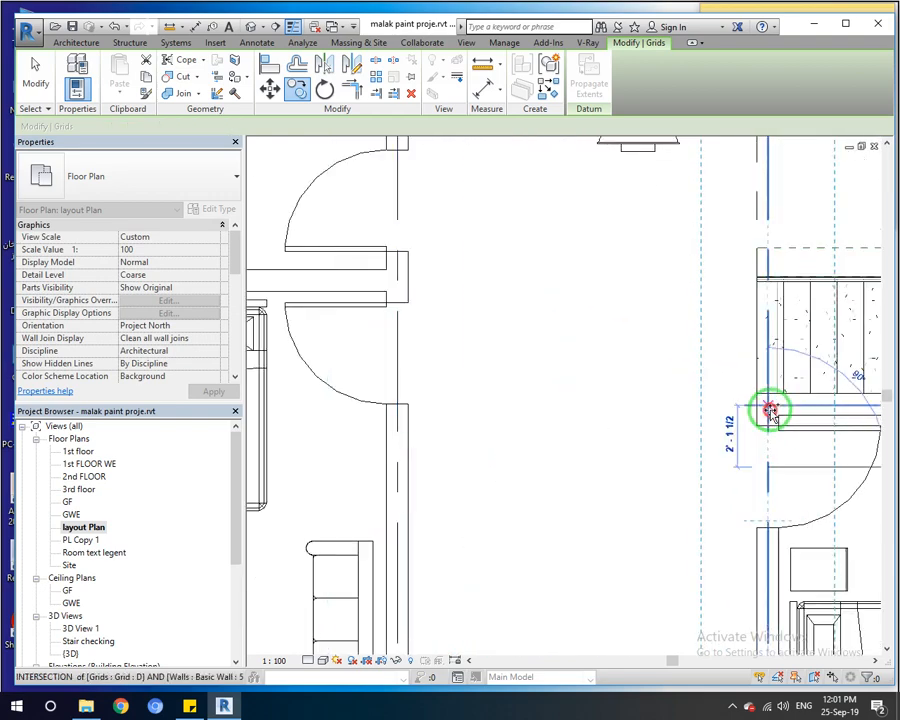
{"action": "scroll", "coordinate": [788, 316], "scroll_direction": "up", "scroll_amount": 6}
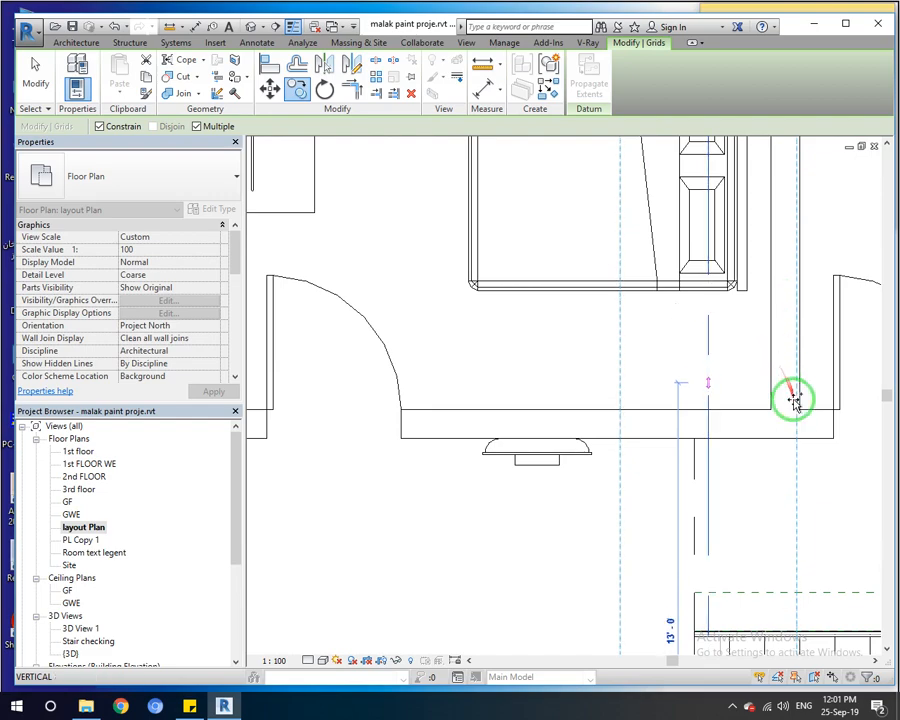
{"action": "scroll", "coordinate": [756, 402], "scroll_direction": "down", "scroll_amount": 5}
{"action": "middle_click_drag", "start_coordinate": [778, 500], "coordinate": [652, 330]}
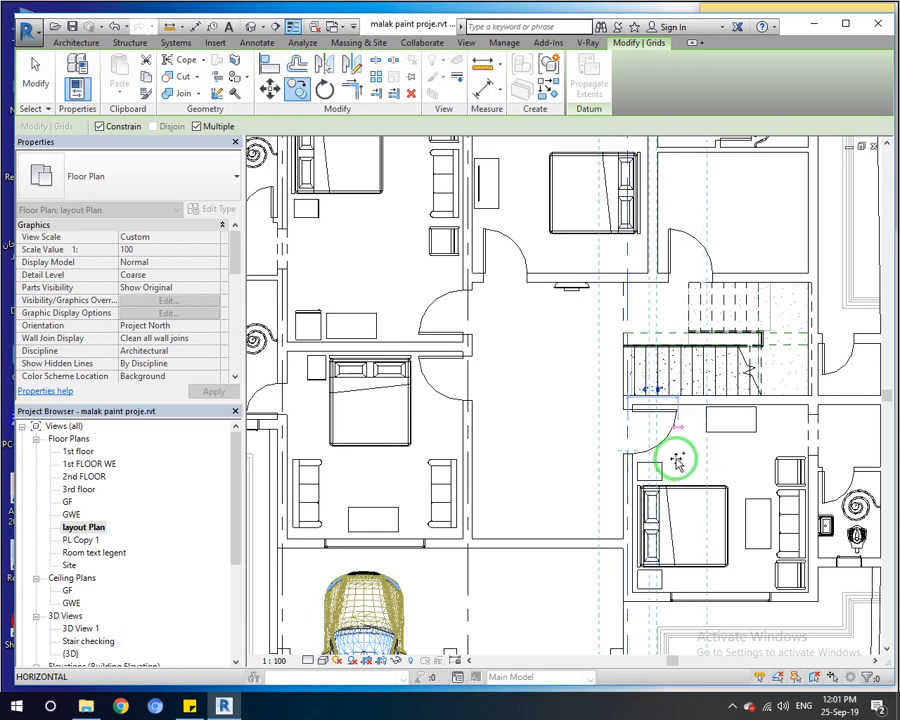
{"action": "left_click", "coordinate": [682, 338]}
{"action": "scroll", "coordinate": [670, 258], "scroll_direction": "up", "scroll_amount": 3}
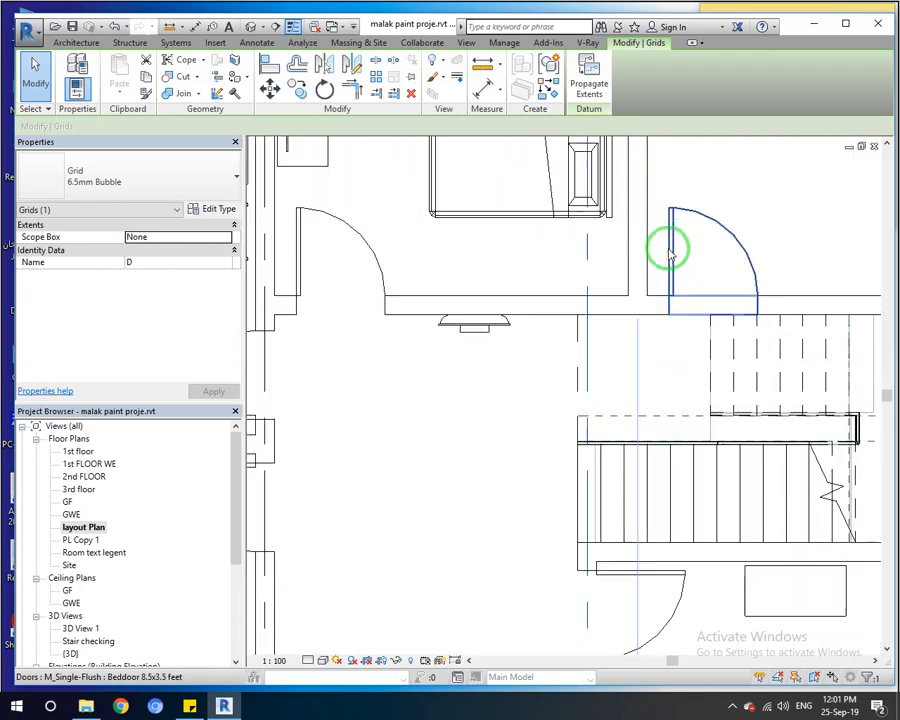
{"action": "scroll", "coordinate": [576, 343], "scroll_direction": "down", "scroll_amount": 5}
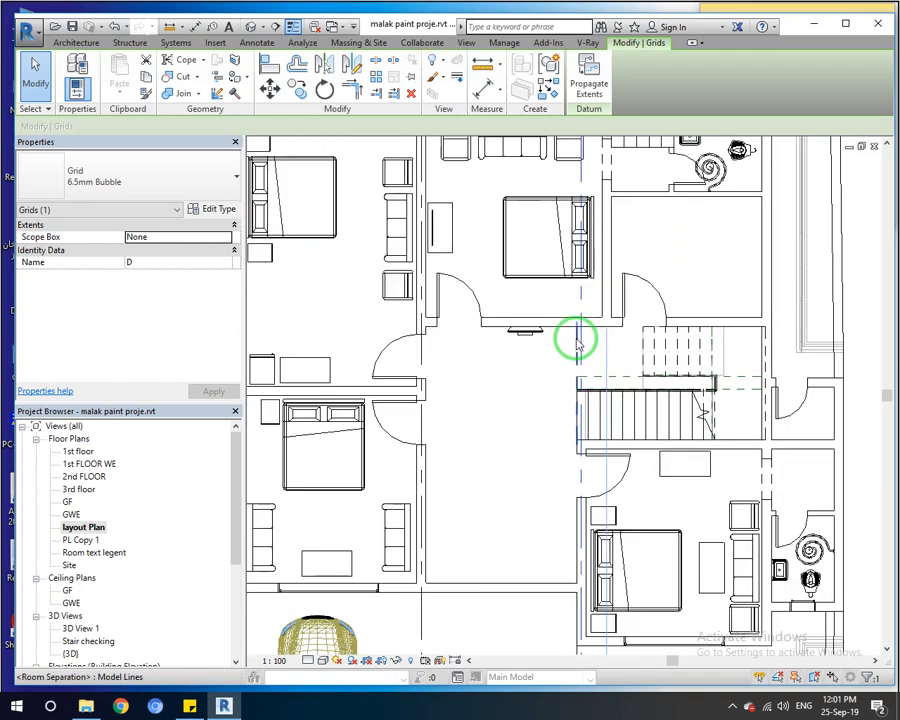
{"action": "middle_click_drag", "start_coordinate": [620, 254], "coordinate": [604, 325]}
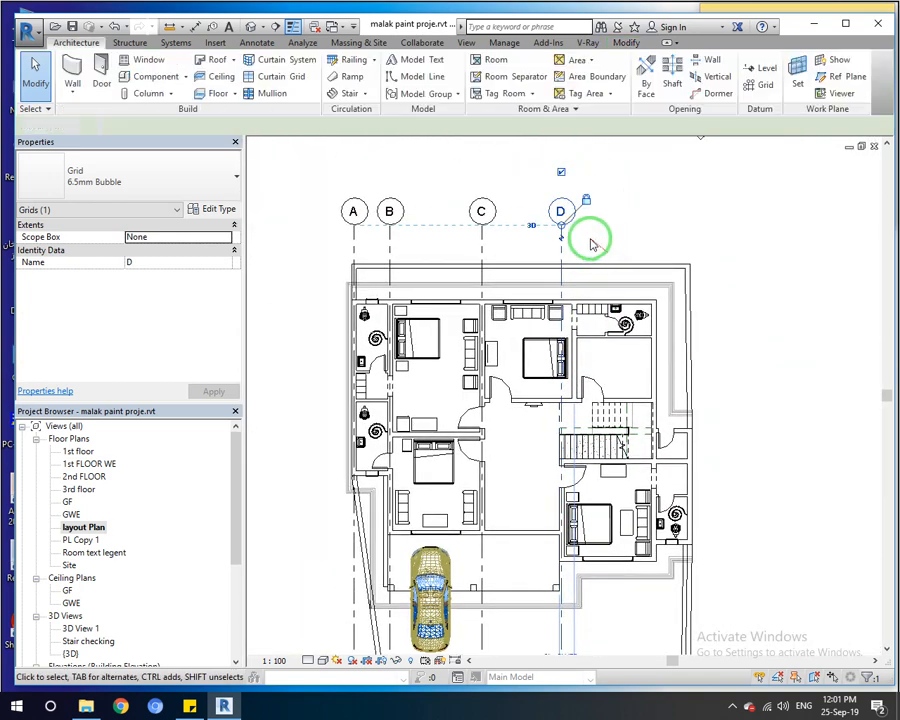
{"action": "left_click", "coordinate": [594, 243]}
Copy grid line D onto the wall between the rear middle bedroom and the room beside it
{"action": "left_click", "coordinate": [563, 250]}
{"action": "scroll", "coordinate": [568, 544], "scroll_direction": "up", "scroll_amount": 5}
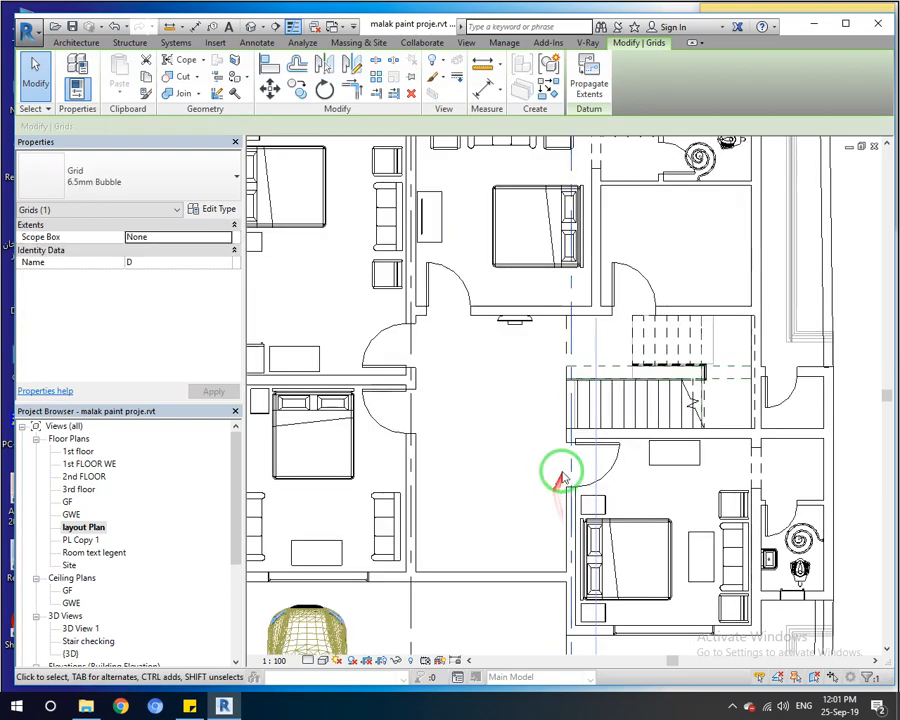
{"action": "middle_click_drag", "start_coordinate": [583, 301], "coordinate": [544, 472]}
{"action": "scroll", "coordinate": [545, 469], "scroll_direction": "down", "scroll_amount": 2}
{"action": "scroll", "coordinate": [614, 324], "scroll_direction": "up", "scroll_amount": 1}
{"action": "middle_click_drag", "start_coordinate": [613, 324], "coordinate": [598, 402]}
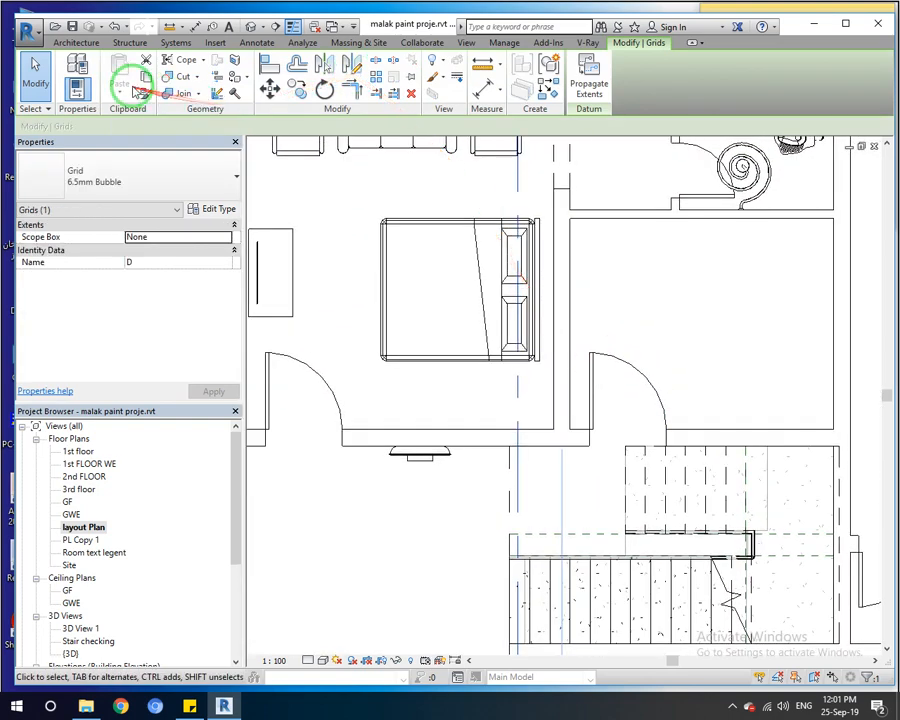
{"action": "left_click", "coordinate": [290, 88]}
{"action": "left_click", "coordinate": [518, 382]}
{"action": "left_click", "coordinate": [561, 384]}
{"action": "scroll", "coordinate": [561, 385], "scroll_direction": "down", "scroll_amount": 4}
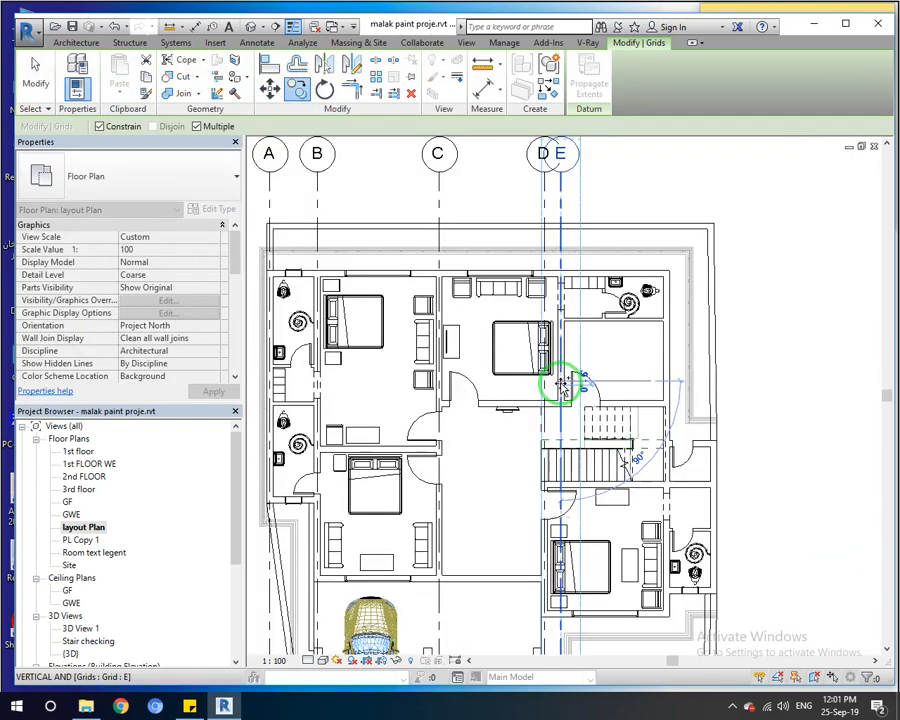
Continue the multiple grid copy onto the house's right exterior wall and the right boundary wall
{"action": "scroll", "coordinate": [562, 386], "scroll_direction": "up", "scroll_amount": 3}
{"action": "scroll", "coordinate": [561, 385], "scroll_direction": "down", "scroll_amount": 3}
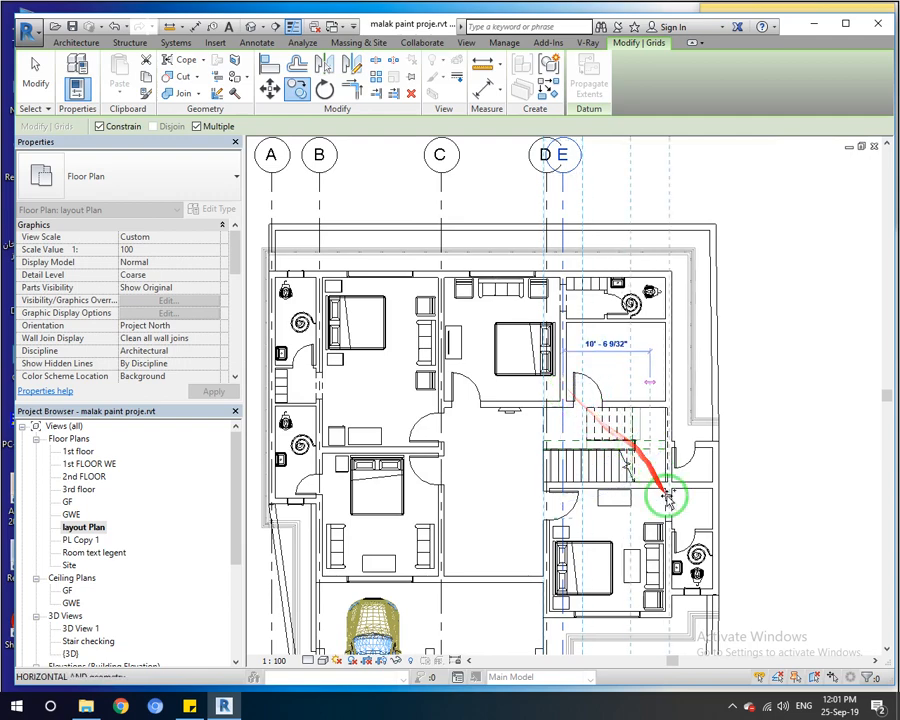
{"action": "scroll", "coordinate": [672, 390], "scroll_direction": "up", "scroll_amount": 2}
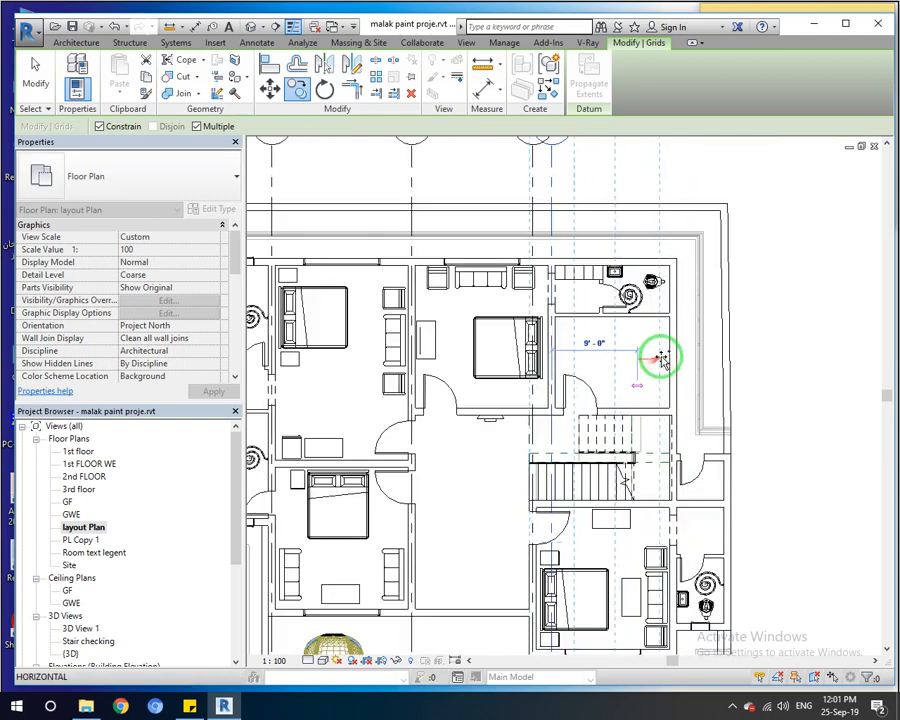
{"action": "scroll", "coordinate": [674, 389], "scroll_direction": "down", "scroll_amount": 3}
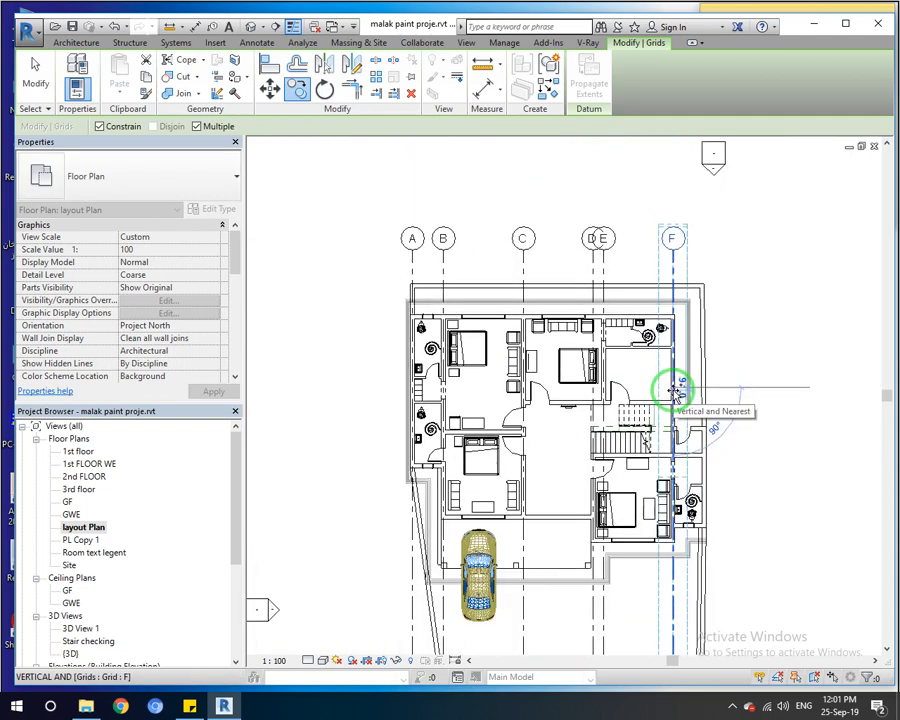
{"action": "scroll", "coordinate": [699, 386], "scroll_direction": "up", "scroll_amount": 1}
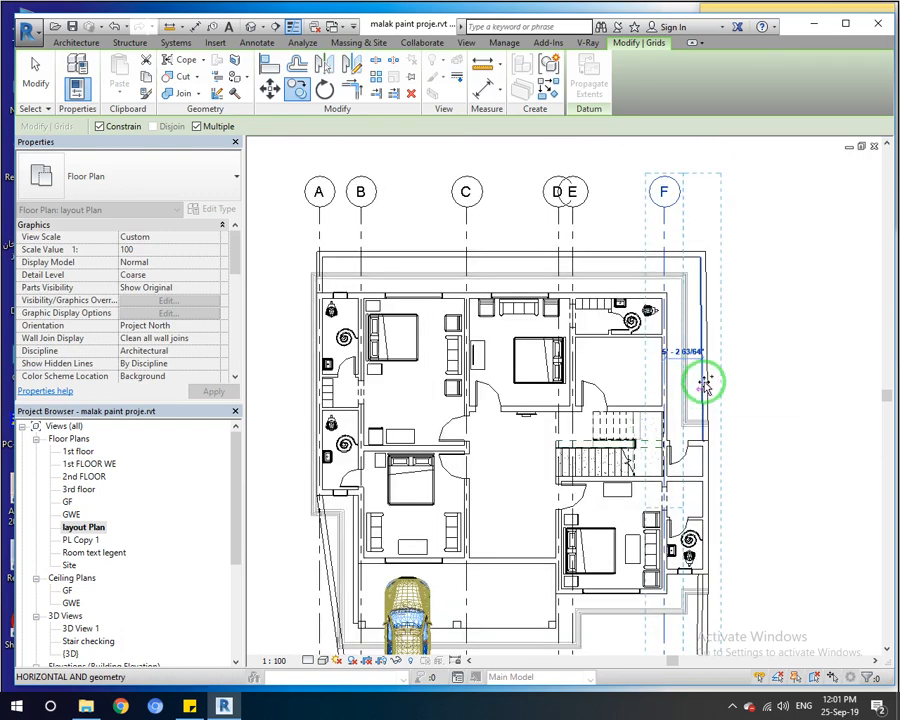
{"action": "left_click", "coordinate": [703, 383]}
{"action": "scroll", "coordinate": [704, 386], "scroll_direction": "down", "scroll_amount": 2}
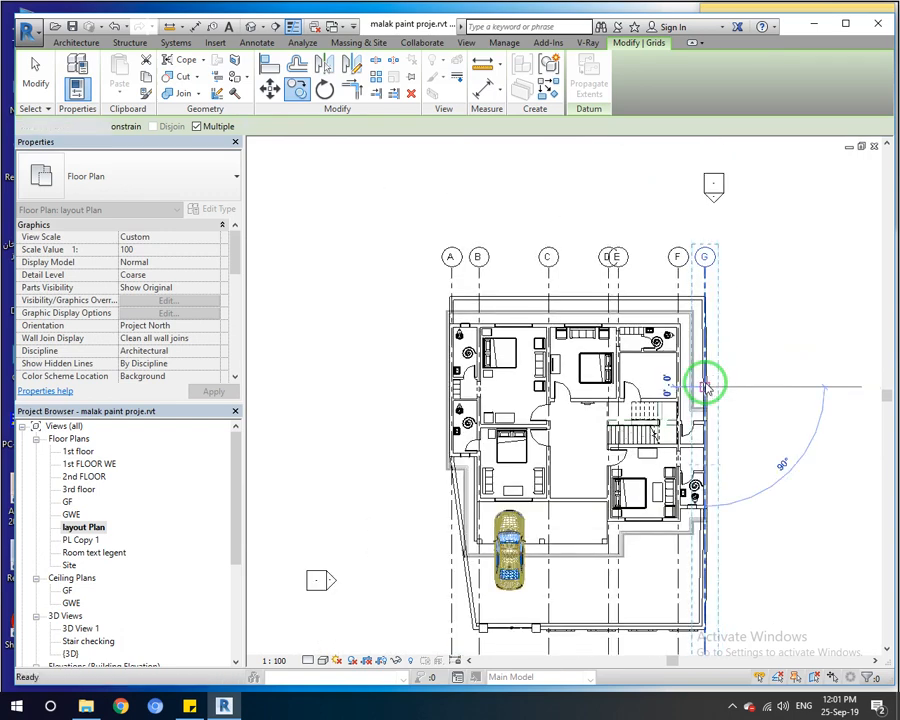
{"action": "key", "text": "Escape"}
{"action": "key", "text": "Escape"}
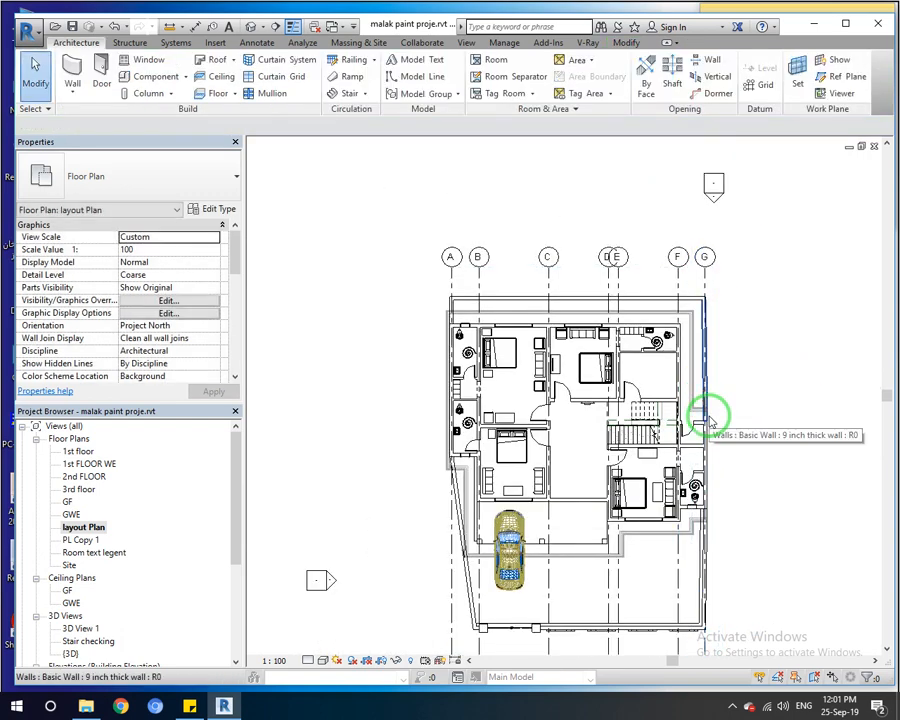
Add an elbow to grid line D near its bubble and shift the bubble towards C, clear of grid line E
{"action": "scroll", "coordinate": [615, 259], "scroll_direction": "up", "scroll_amount": 5}
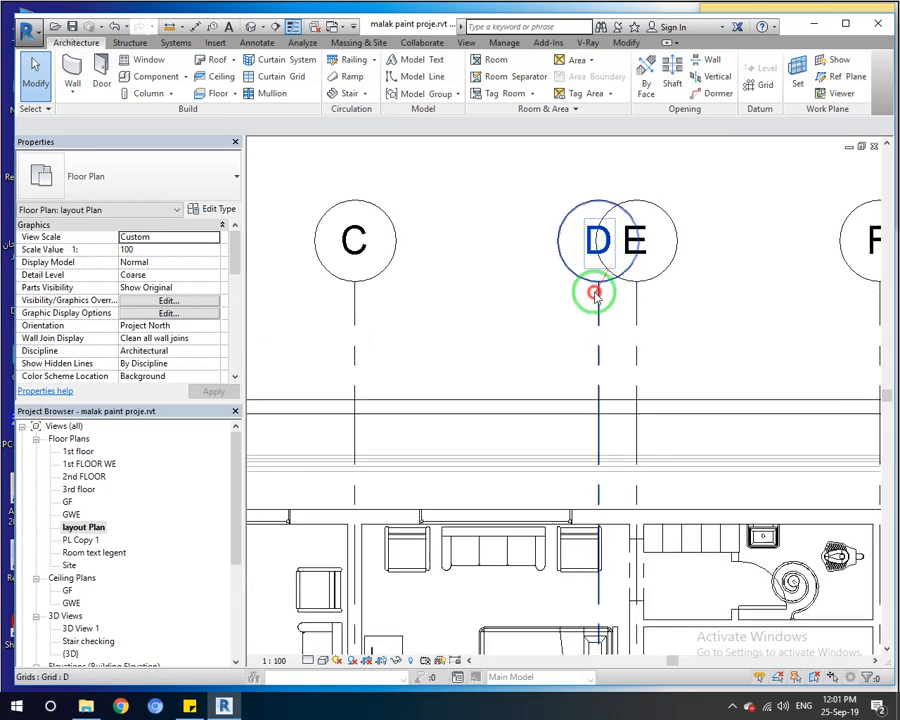
{"action": "left_click", "coordinate": [594, 297]}
{"action": "left_click_drag", "start_coordinate": [598, 320], "coordinate": [498, 313]}
{"action": "left_click", "coordinate": [474, 352]}
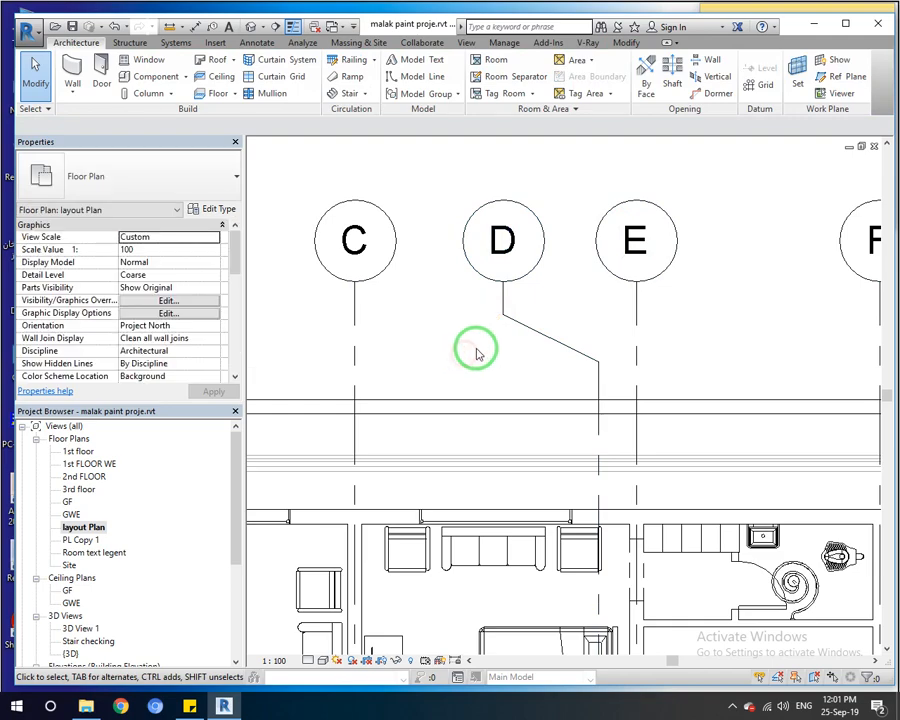
{"action": "scroll", "coordinate": [474, 352], "scroll_direction": "down", "scroll_amount": 2}
{"action": "scroll", "coordinate": [486, 288], "scroll_direction": "down", "scroll_amount": 6}
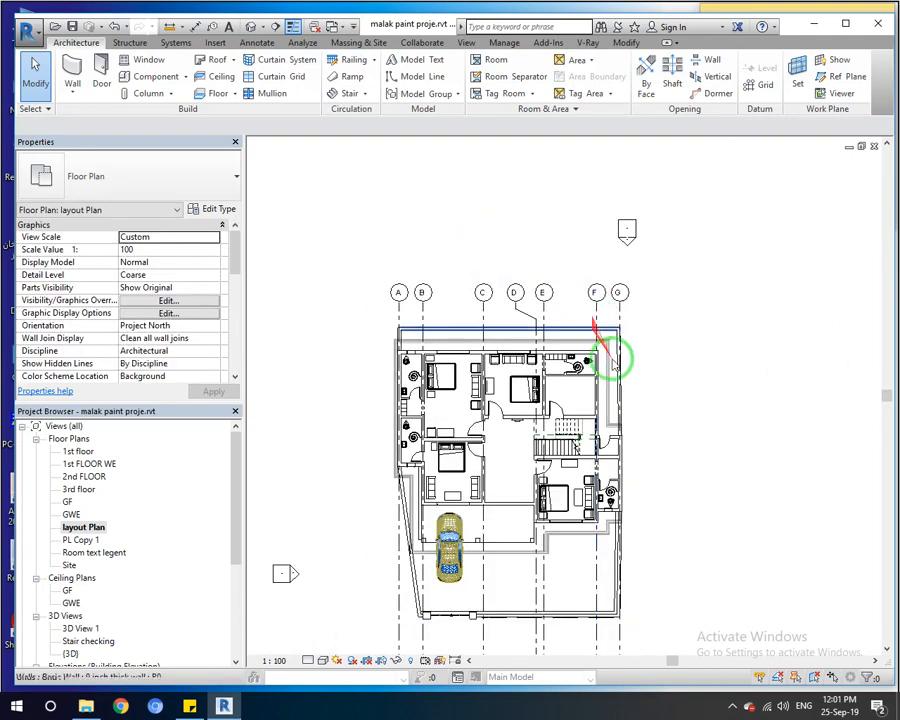
{"action": "middle_click_drag", "start_coordinate": [611, 360], "coordinate": [568, 279]}
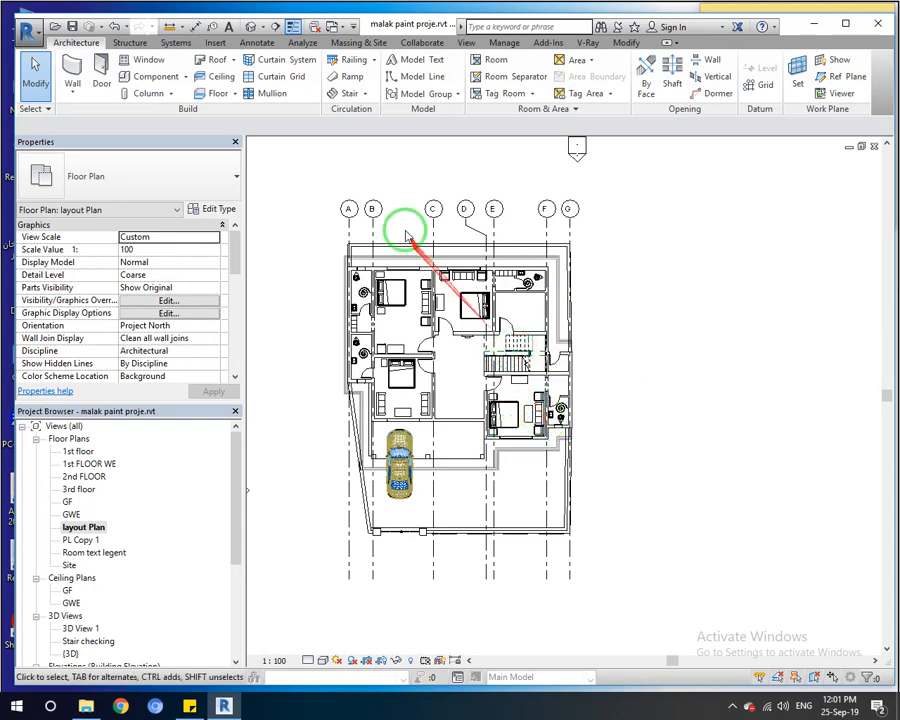
Draw a horizontal grid line along the rear boundary wall, with its bubble beyond grid line G
{"action": "scroll", "coordinate": [370, 164], "scroll_direction": "up", "scroll_amount": 1}
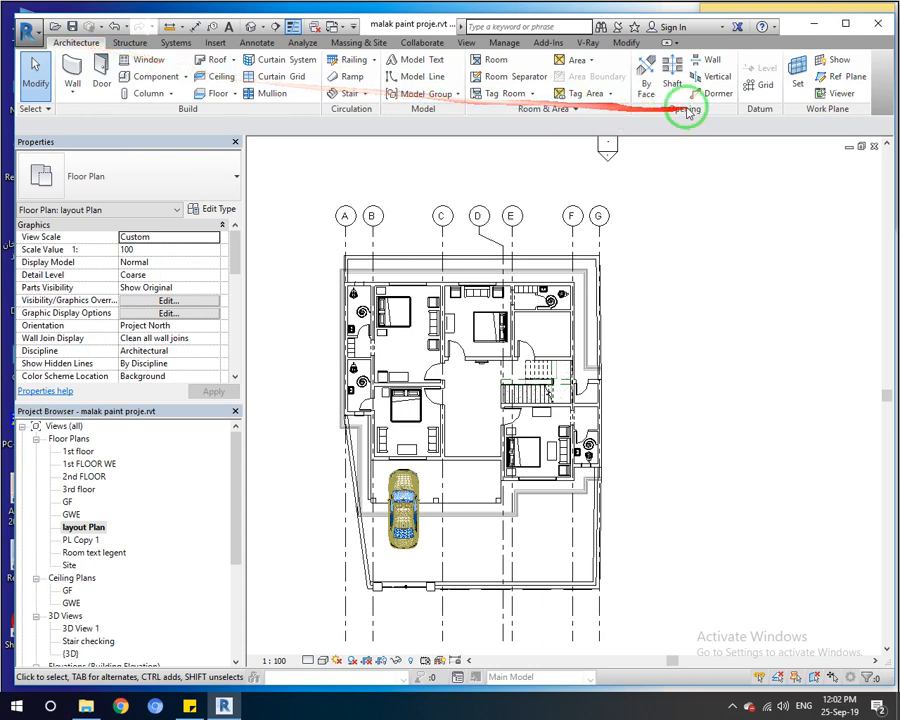
{"action": "left_click", "coordinate": [760, 88]}
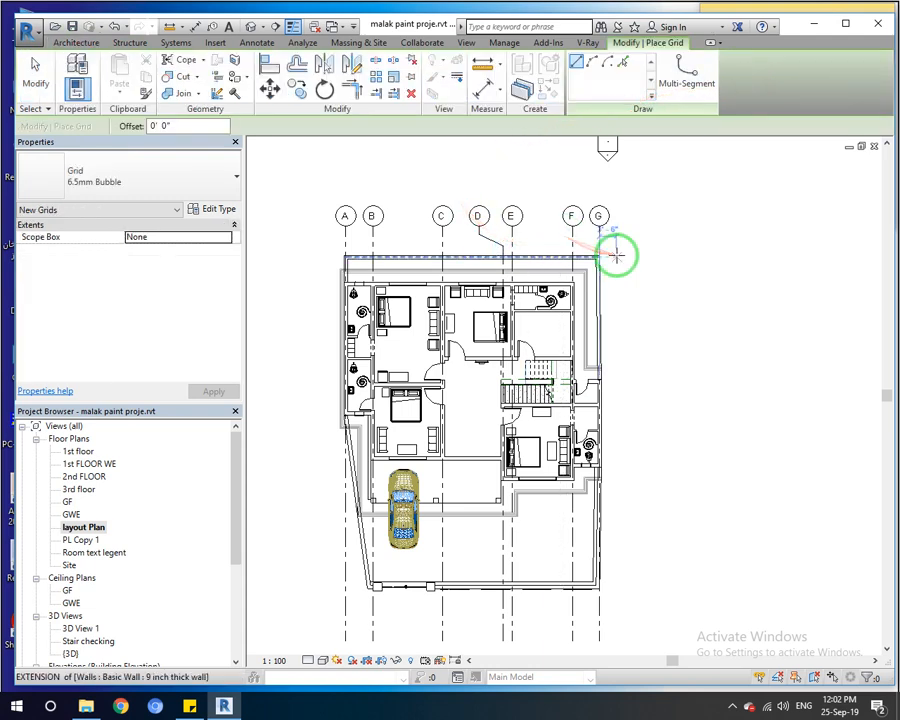
{"action": "scroll", "coordinate": [573, 260], "scroll_direction": "up", "scroll_amount": 3}
{"action": "left_click", "coordinate": [575, 252]}
{"action": "left_click", "coordinate": [731, 253]}
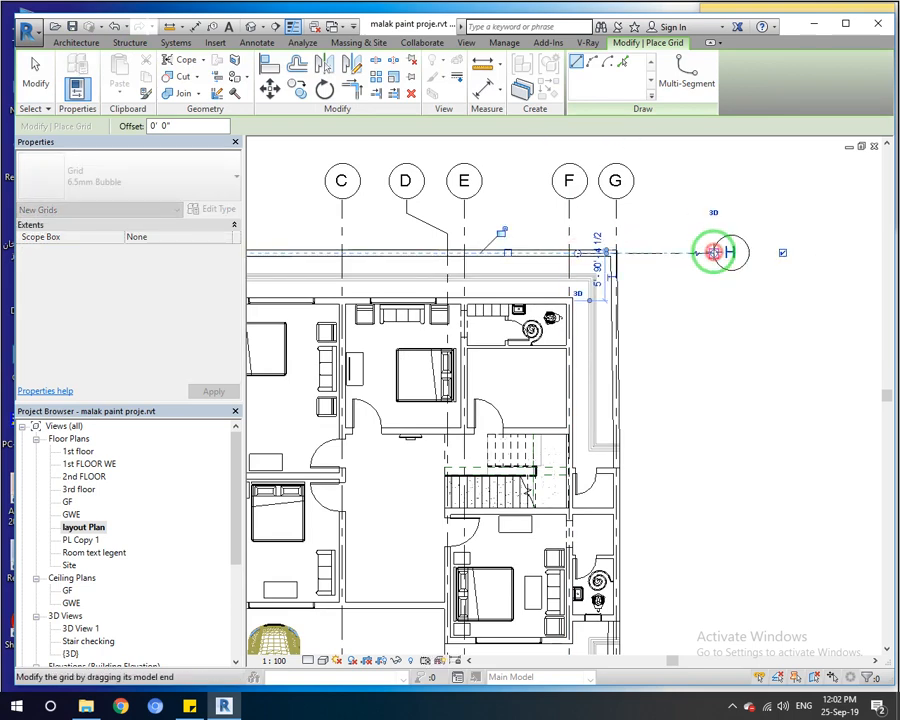
{"action": "key", "text": "Escape"}
{"action": "key", "text": "Escape"}
Rename the horizontal grid line as 1
{"action": "left_click", "coordinate": [731, 255]}
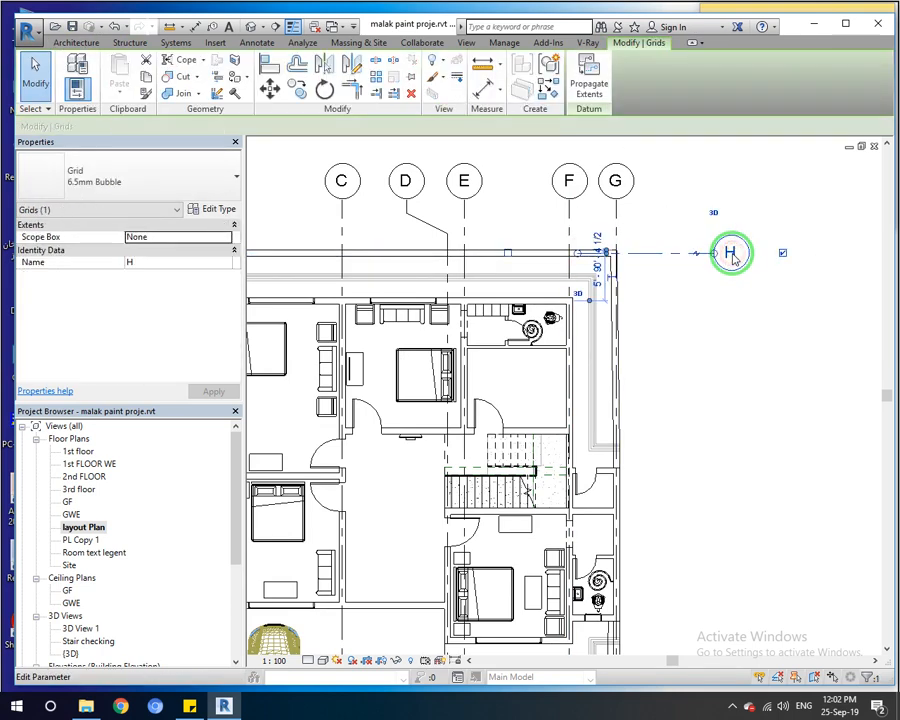
{"action": "left_click", "coordinate": [732, 254]}
{"action": "left_click", "coordinate": [751, 351]}
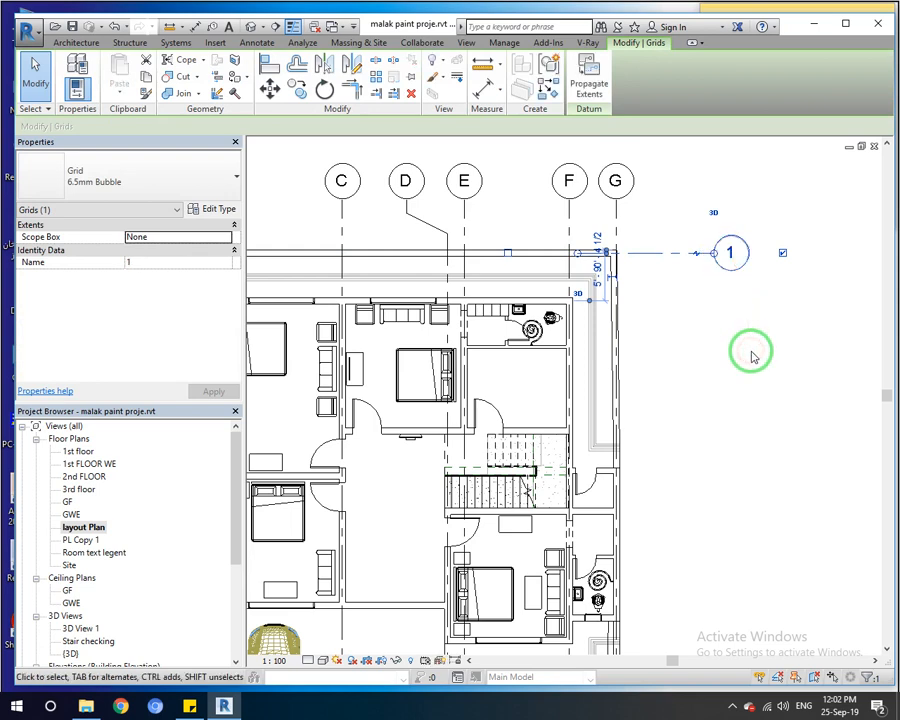
{"action": "left_click", "coordinate": [751, 351]}
Stretch the left end of grid line 1 out past grid line A and the left boundary wall
{"action": "left_click", "coordinate": [657, 253]}
{"action": "left_click_drag", "start_coordinate": [577, 255], "coordinate": [171, 265]}
{"action": "left_click_drag", "start_coordinate": [240, 265], "coordinate": [262, 261]}
{"action": "middle_click_drag", "start_coordinate": [262, 261], "coordinate": [536, 284]}
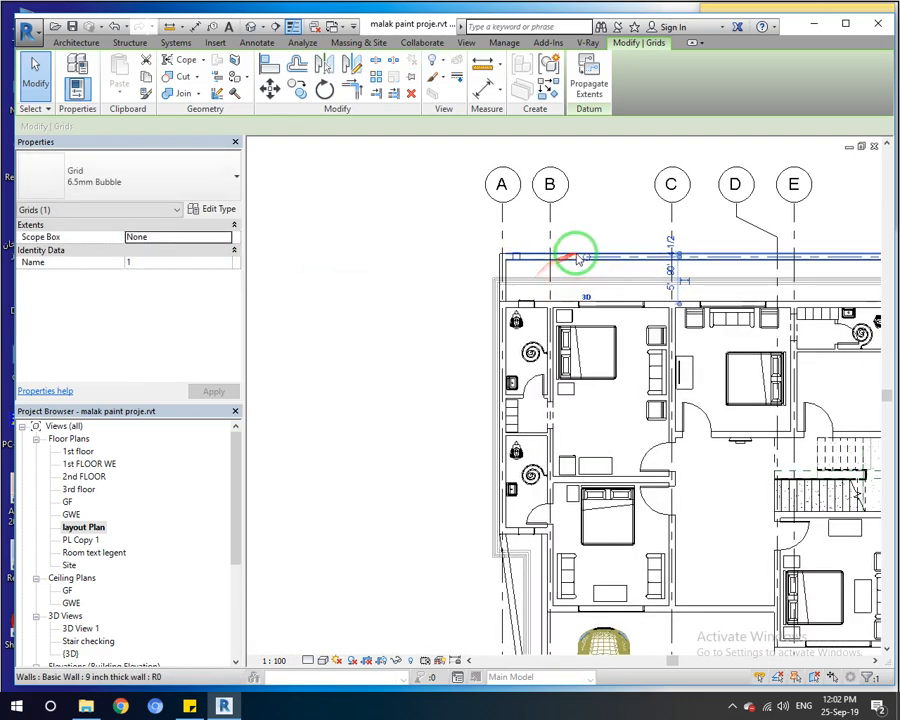
{"action": "left_click_drag", "start_coordinate": [582, 255], "coordinate": [374, 263]}
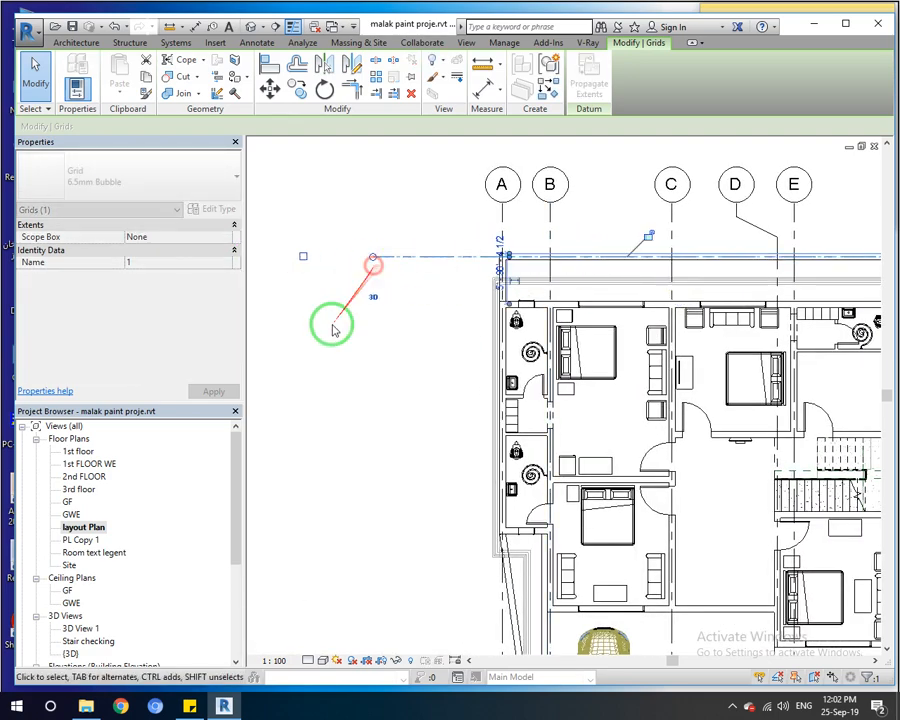
{"action": "left_click", "coordinate": [301, 396]}
{"action": "scroll", "coordinate": [323, 348], "scroll_direction": "down", "scroll_amount": 3}
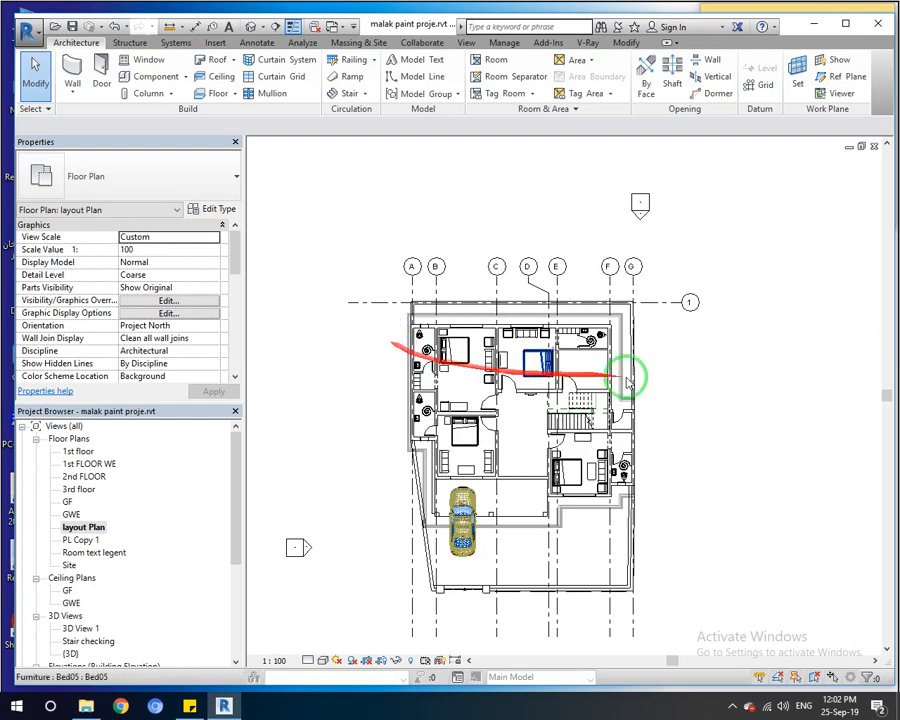
With Constrain and Multiple enabled, copy grid line 1 down onto the house's rear exterior wall
{"action": "scroll", "coordinate": [640, 320], "scroll_direction": "up", "scroll_amount": 1}
{"action": "left_click", "coordinate": [646, 295]}
{"action": "scroll", "coordinate": [533, 290], "scroll_direction": "up", "scroll_amount": 3}
{"action": "left_click", "coordinate": [297, 90]}
{"action": "scroll", "coordinate": [521, 306], "scroll_direction": "up", "scroll_amount": 3}
{"action": "left_click", "coordinate": [519, 295]}
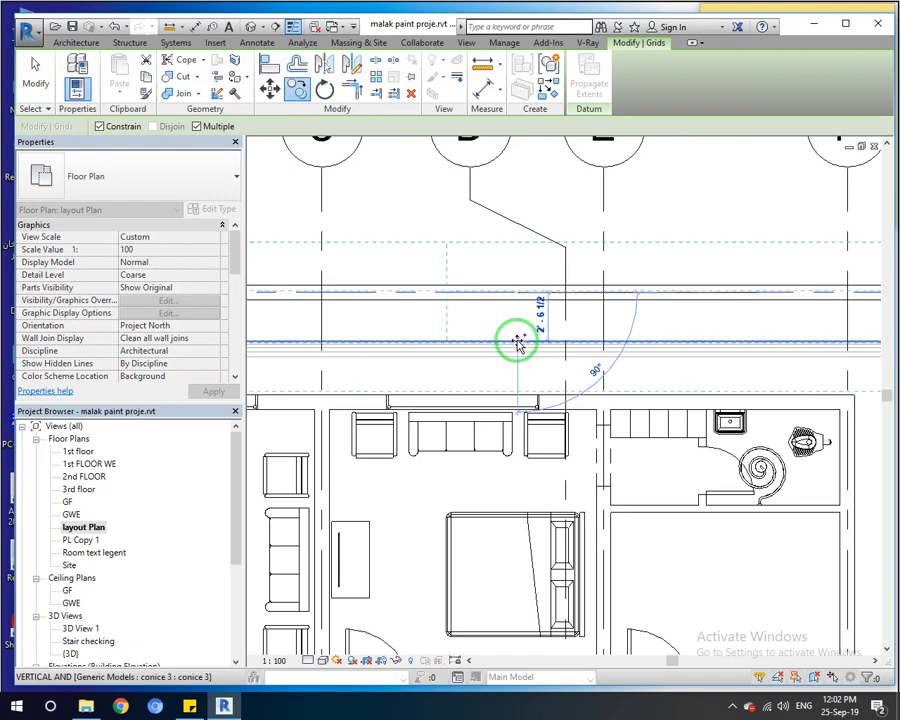
{"action": "left_click", "coordinate": [516, 401]}
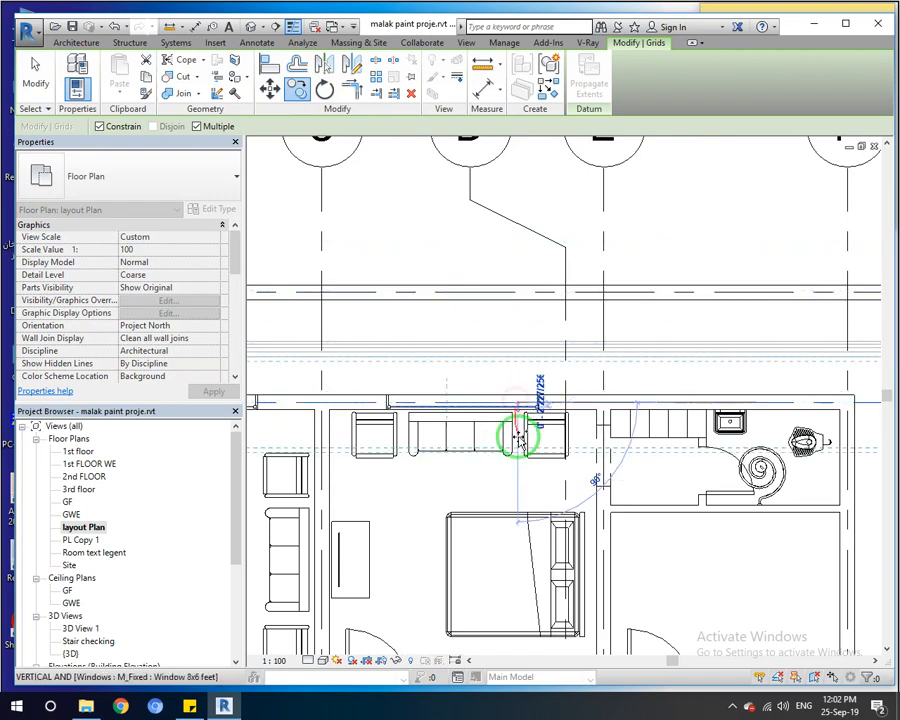
Place another copy of the horizontal grid line on the 4.5" wall below the rear-right bathroom
{"action": "middle_click_drag", "start_coordinate": [518, 436], "coordinate": [529, 291]}
{"action": "scroll", "coordinate": [527, 291], "scroll_direction": "down", "scroll_amount": 1}
{"action": "scroll", "coordinate": [531, 292], "scroll_direction": "down", "scroll_amount": 2}
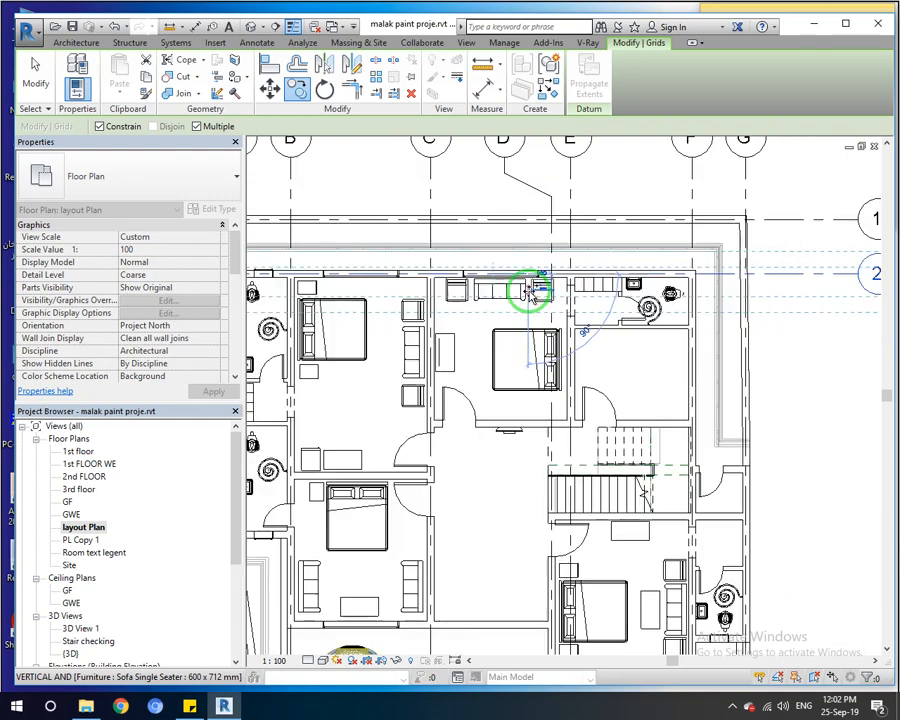
{"action": "scroll", "coordinate": [604, 376], "scroll_direction": "up", "scroll_amount": 1}
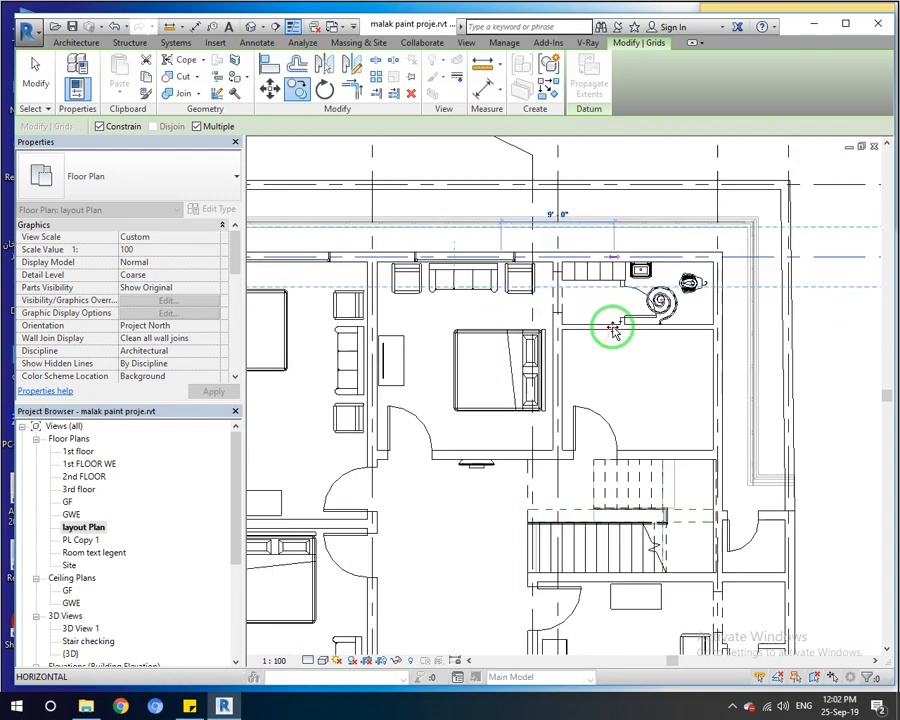
{"action": "scroll", "coordinate": [526, 378], "scroll_direction": "up", "scroll_amount": 1}
{"action": "scroll", "coordinate": [516, 328], "scroll_direction": "up", "scroll_amount": 1}
{"action": "scroll", "coordinate": [516, 328], "scroll_direction": "down", "scroll_amount": 2}
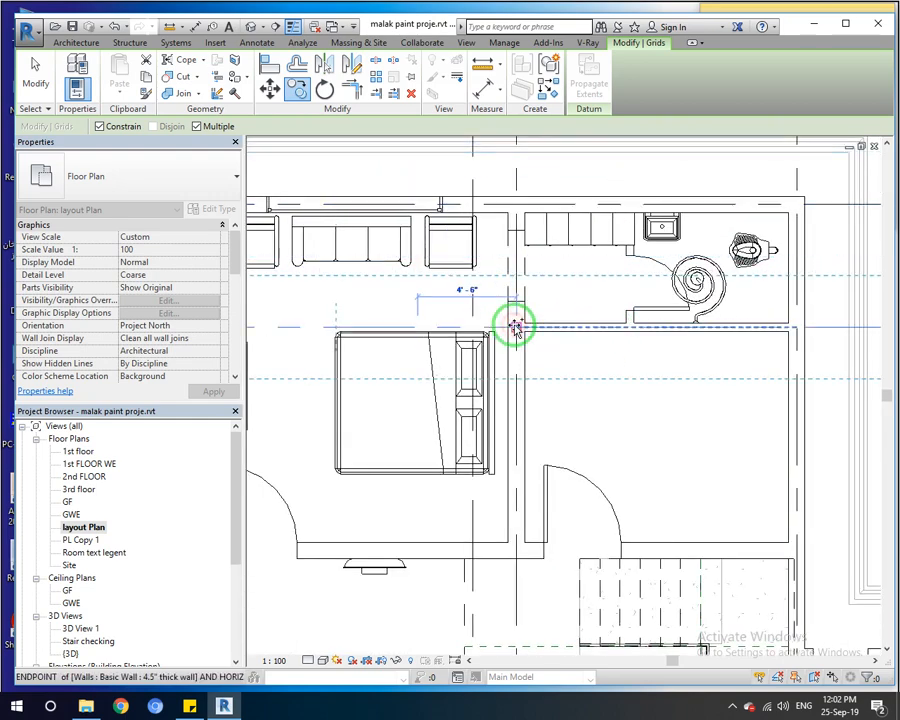
Place a further horizontal grid copy on the wall between the rear middle bedroom and the hall
{"action": "middle_click_drag", "start_coordinate": [516, 326], "coordinate": [621, 202]}
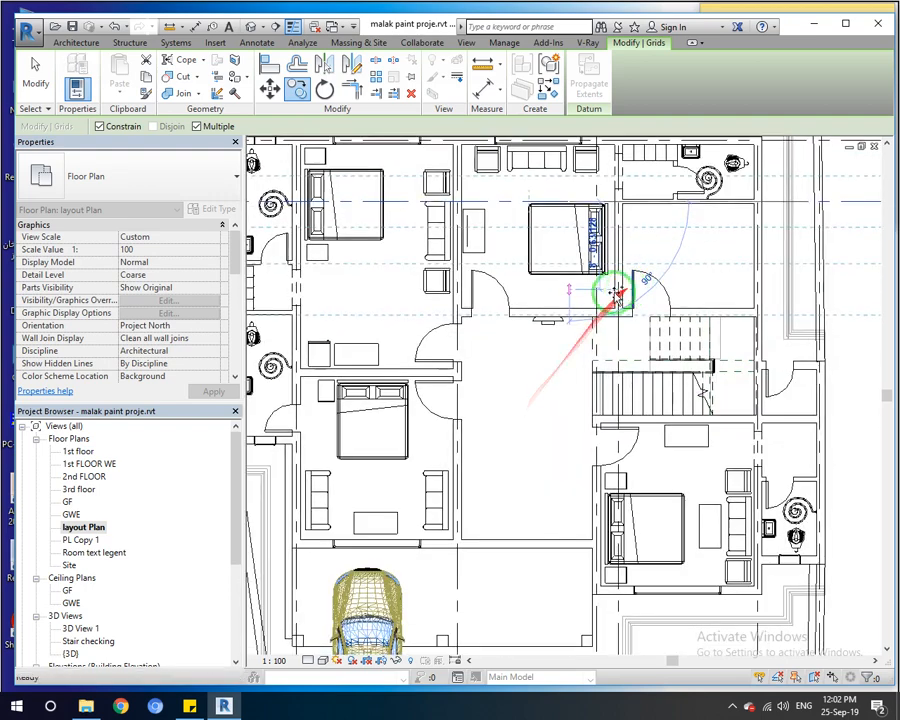
{"action": "left_click", "coordinate": [584, 313]}
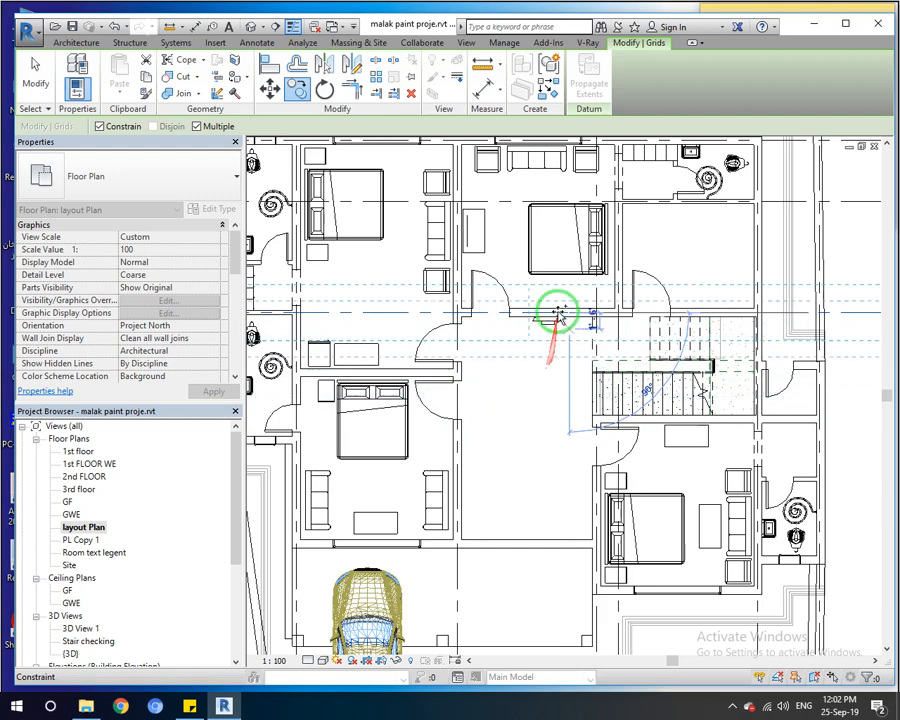
{"action": "middle_click_drag", "start_coordinate": [565, 292], "coordinate": [613, 285]}
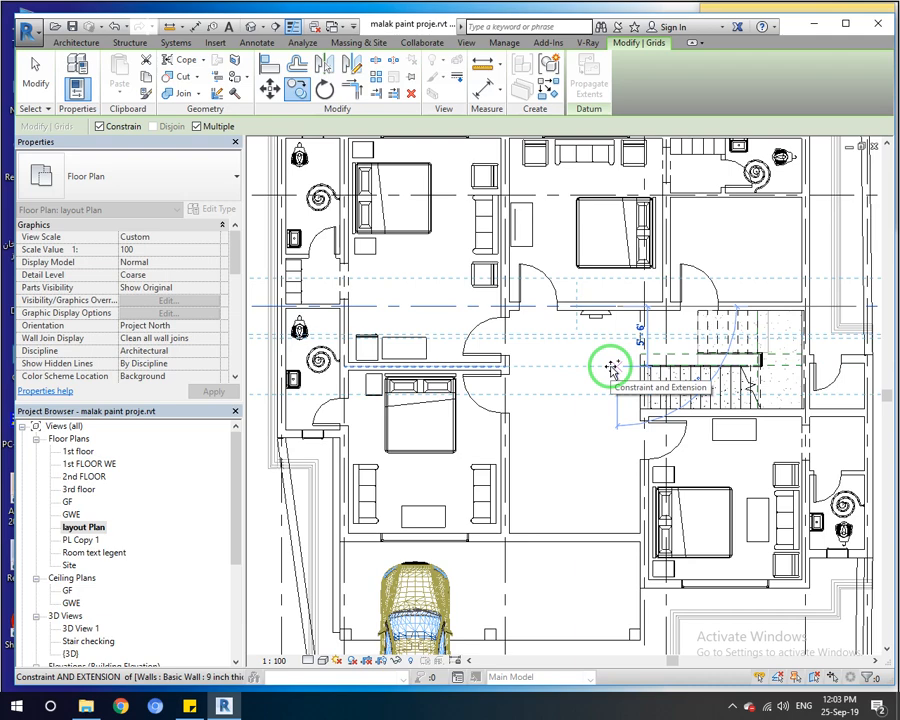
{"action": "middle_click_drag", "start_coordinate": [608, 367], "coordinate": [598, 411]}
{"action": "key", "text": "Escape"}
{"action": "key", "text": "Escape"}
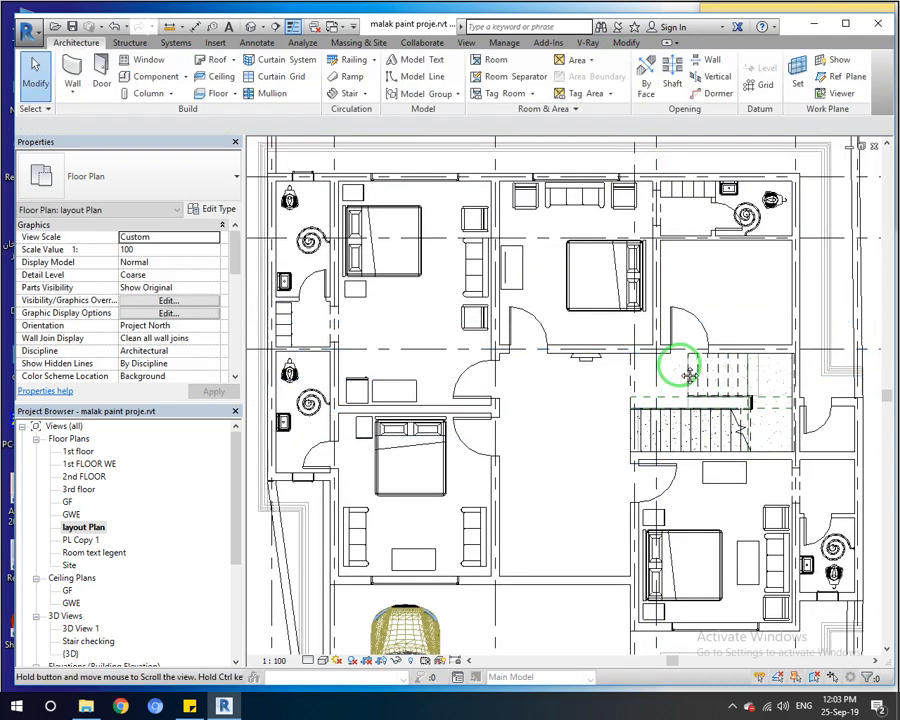
Delete grid line 4
{"action": "middle_click_drag", "start_coordinate": [679, 366], "coordinate": [670, 378]}
{"action": "scroll", "coordinate": [617, 392], "scroll_direction": "down", "scroll_amount": 2}
{"action": "left_click", "coordinate": [866, 371]}
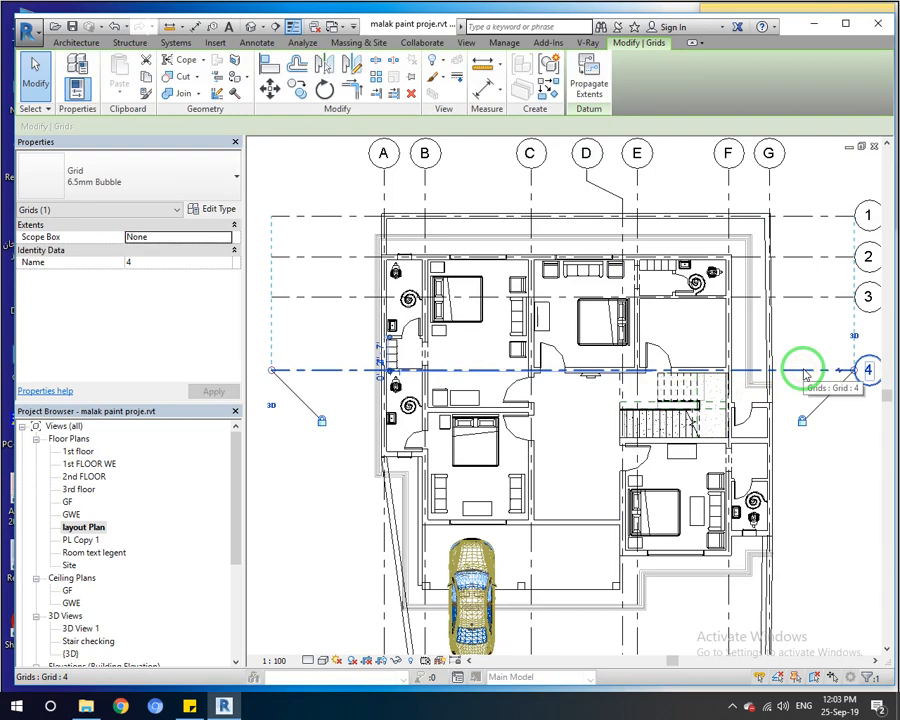
{"action": "key", "text": "Escape"}
Copy grid line 3 down 5' - 7" onto the 4.5" wall below the rear-left bathroom
{"action": "scroll", "coordinate": [349, 330], "scroll_direction": "up", "scroll_amount": 5}
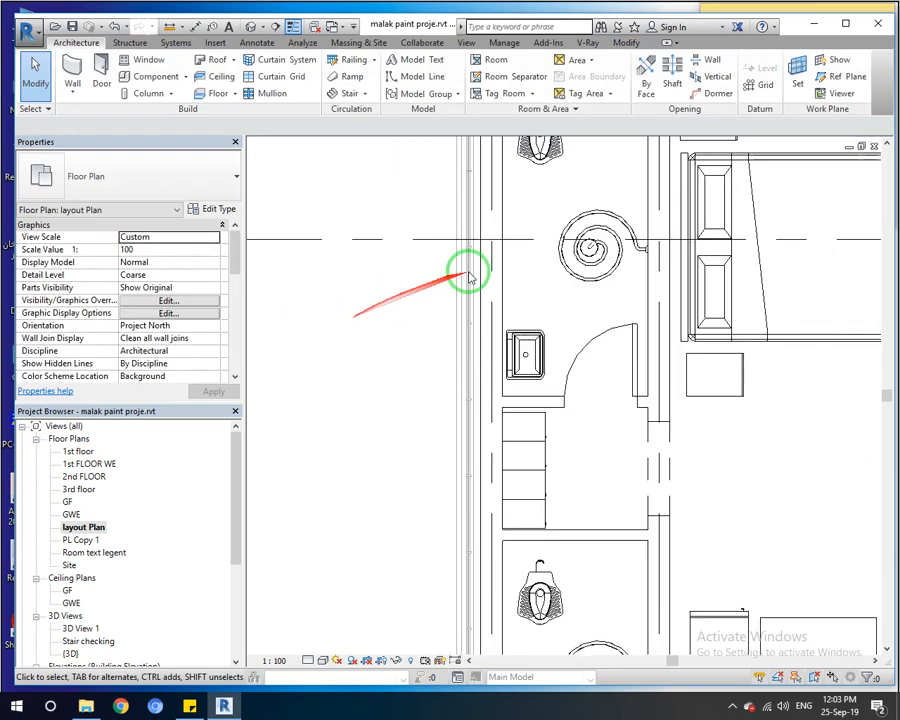
{"action": "left_click", "coordinate": [521, 250]}
{"action": "left_click", "coordinate": [297, 89]}
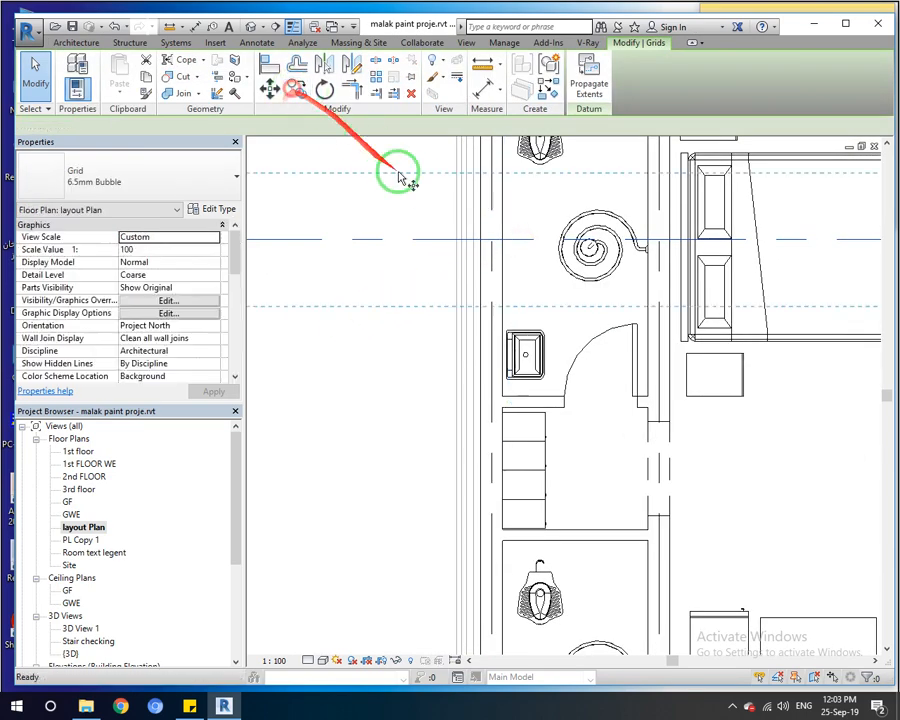
{"action": "left_click", "coordinate": [533, 241]}
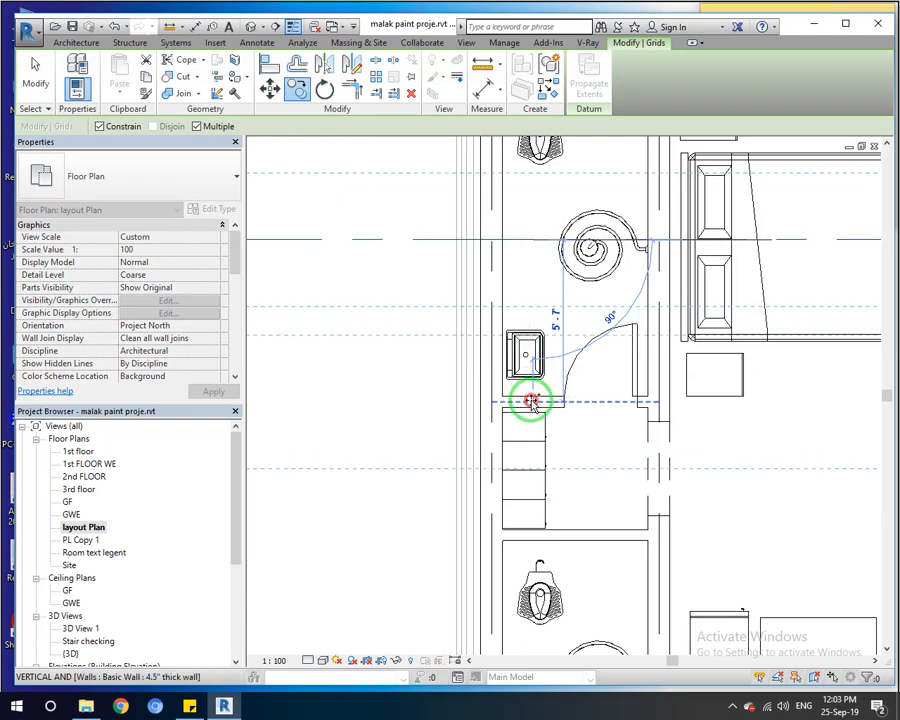
{"action": "left_click", "coordinate": [532, 400]}
{"action": "scroll", "coordinate": [526, 394], "scroll_direction": "down", "scroll_amount": 5}
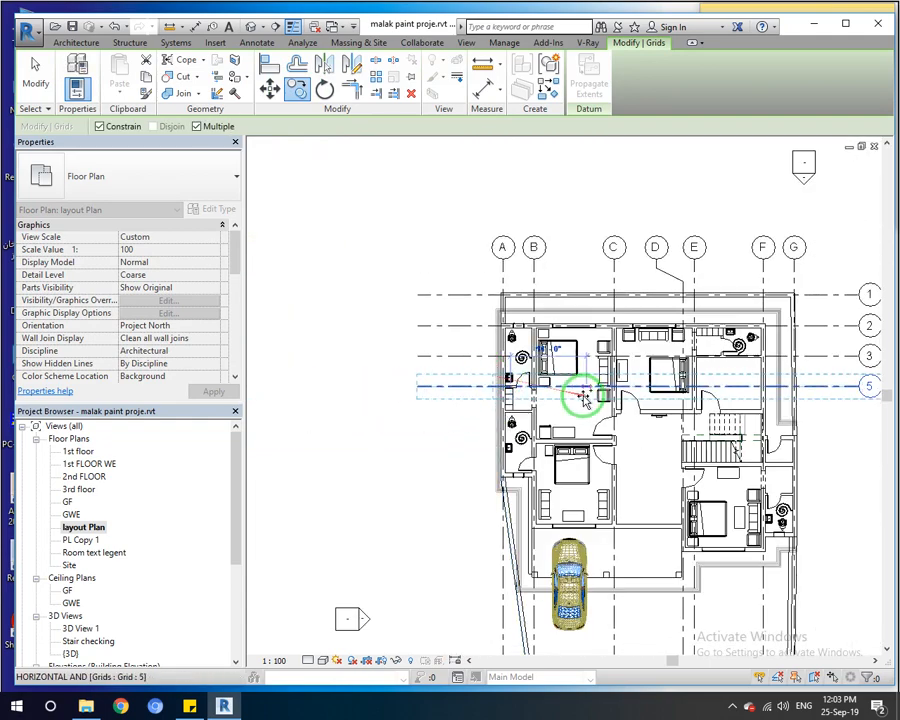
{"action": "middle_click_drag", "start_coordinate": [619, 404], "coordinate": [538, 397]}
{"action": "key", "text": "Escape"}
Rename grid line 5 as 4 and reselect it
{"action": "left_click", "coordinate": [789, 382]}
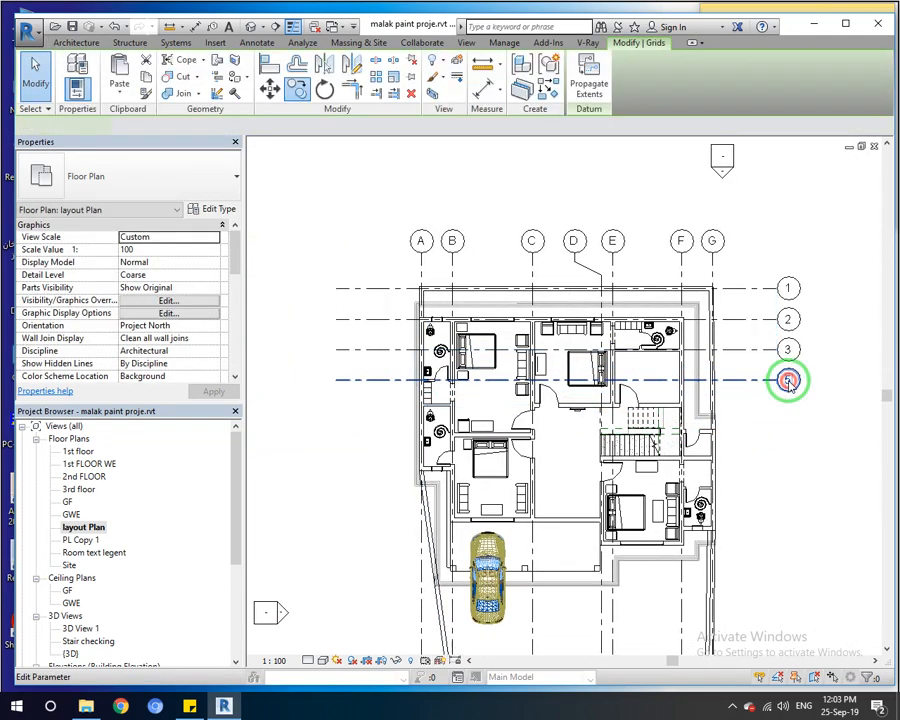
{"action": "left_click", "coordinate": [789, 381]}
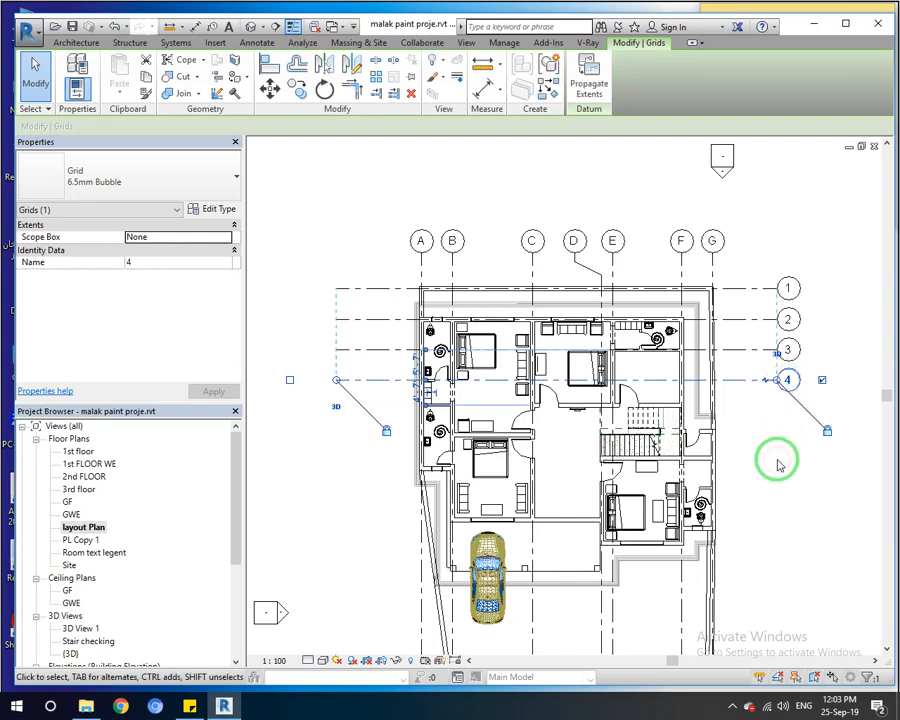
{"action": "left_click", "coordinate": [763, 451]}
{"action": "left_click", "coordinate": [745, 389]}
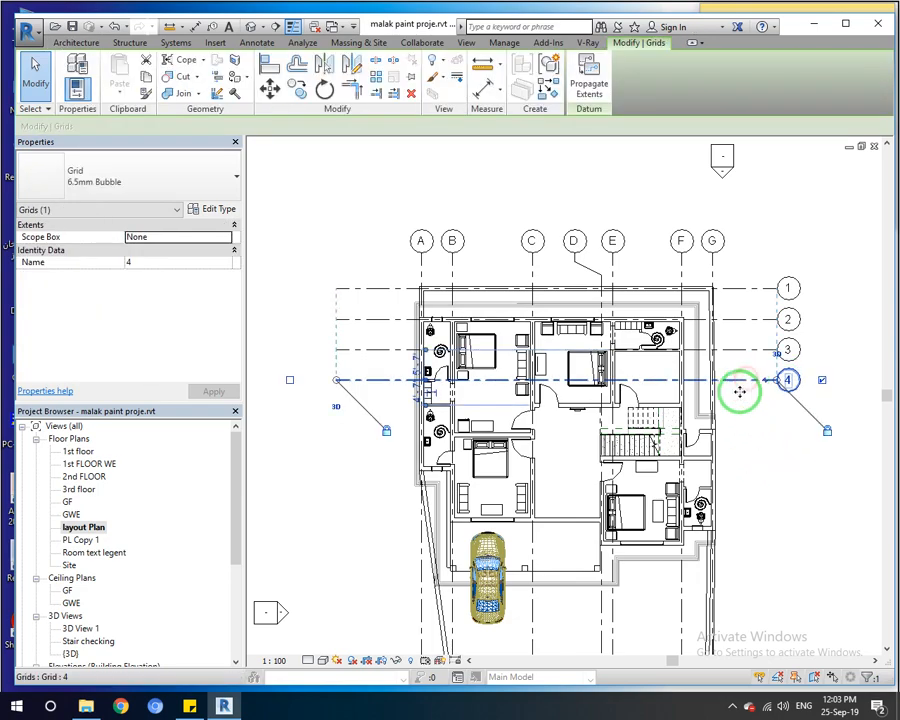
Copy grid line 4 down onto the wall between the rear middle bedroom and the stair hall
{"action": "left_click", "coordinate": [297, 88]}
{"action": "scroll", "coordinate": [694, 405], "scroll_direction": "up", "scroll_amount": 5}
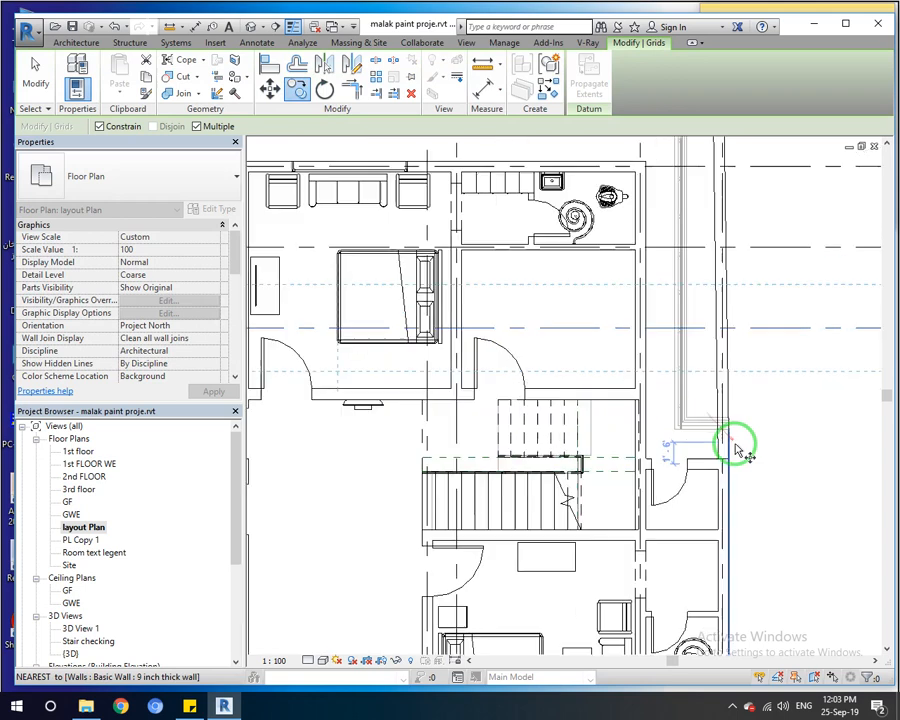
{"action": "left_click", "coordinate": [534, 313]}
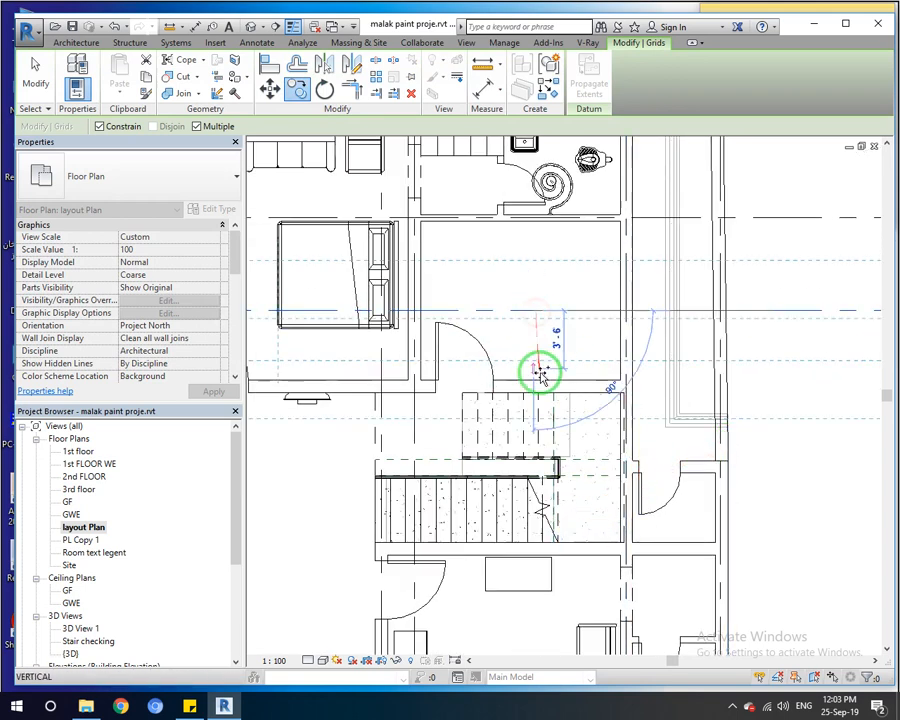
{"action": "left_click", "coordinate": [532, 385]}
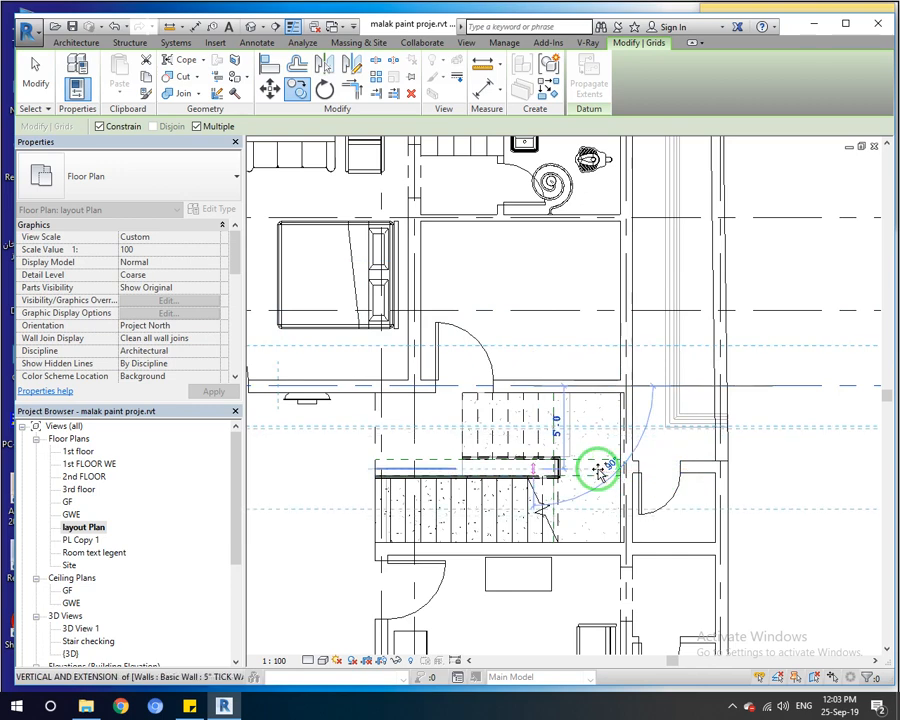
{"action": "key", "text": "Escape"}
{"action": "key", "text": "Escape"}
Copy grid line 5 down onto the 9 inch wall above the side door beside the stairs
{"action": "left_click", "coordinate": [703, 385]}
{"action": "left_click", "coordinate": [298, 90]}
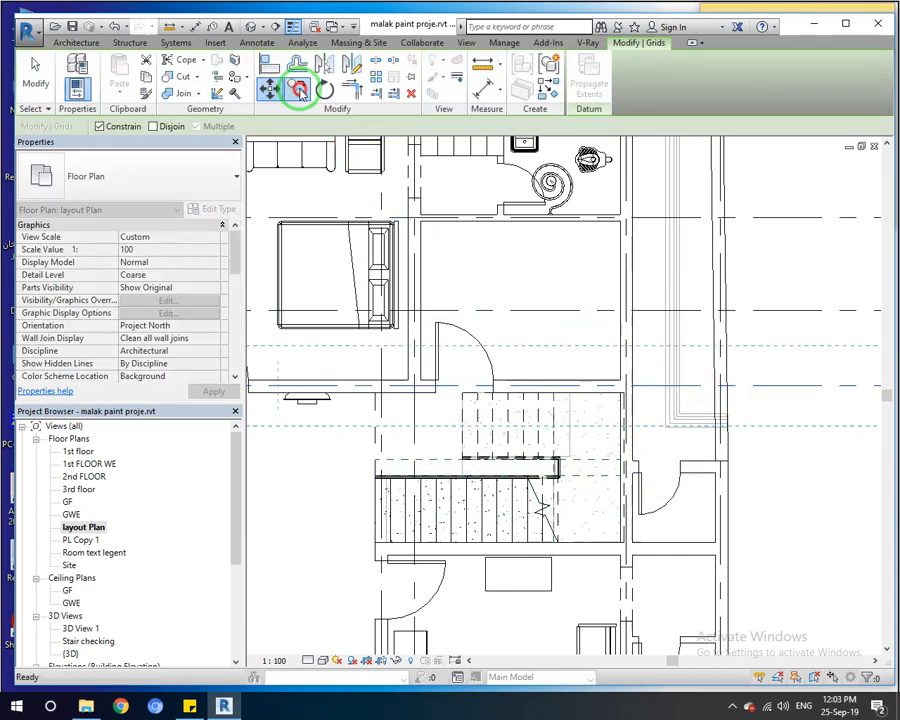
{"action": "left_click", "coordinate": [690, 383]}
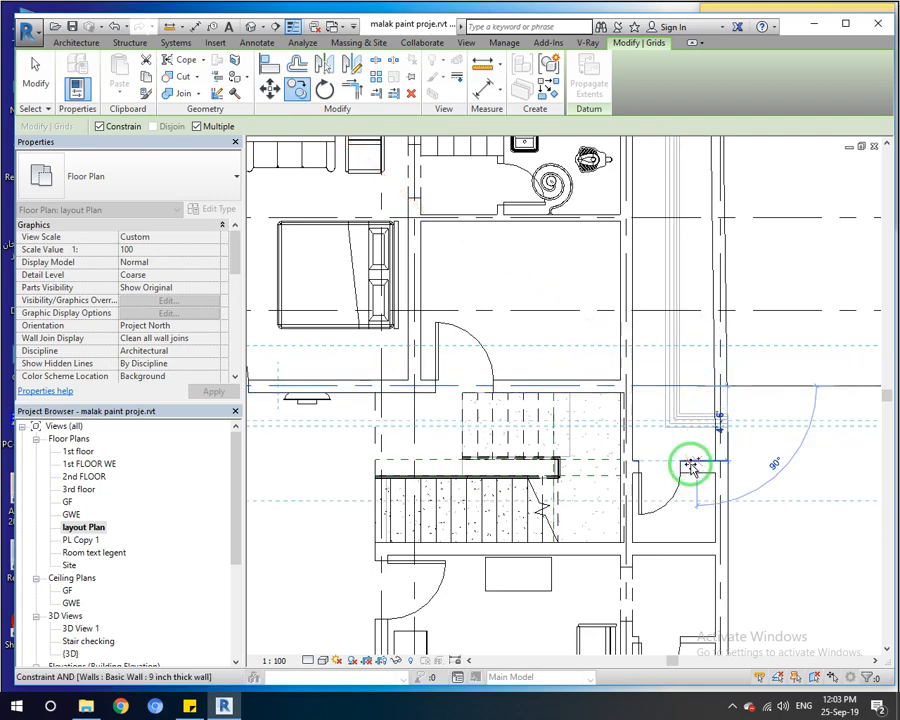
{"action": "left_click", "coordinate": [692, 467]}
{"action": "scroll", "coordinate": [692, 466], "scroll_direction": "down", "scroll_amount": 4}
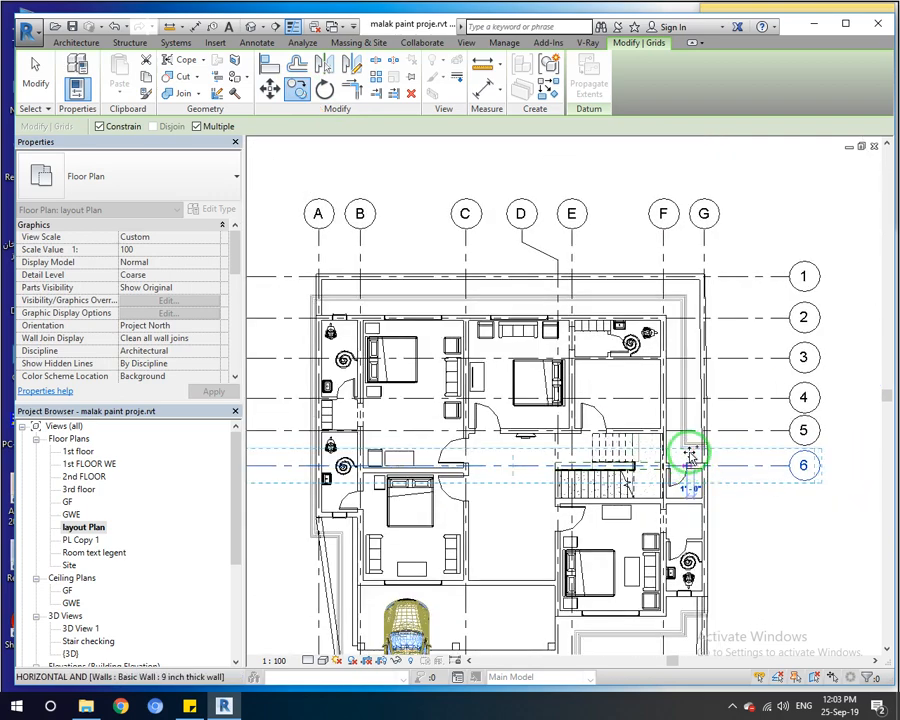
{"action": "scroll", "coordinate": [402, 486], "scroll_direction": "up", "scroll_amount": 5}
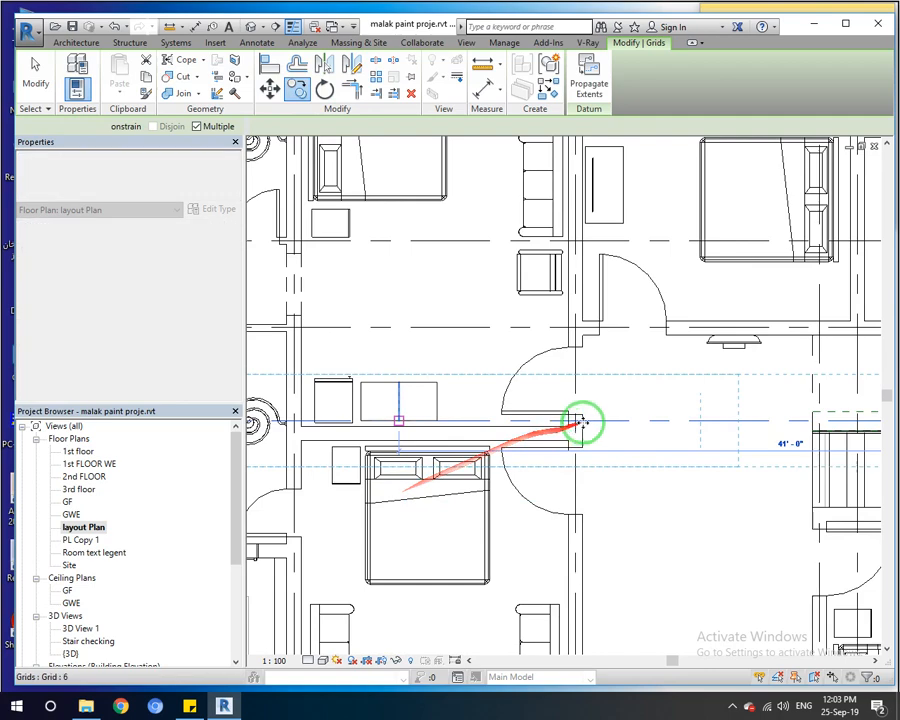
{"action": "key", "text": "Escape"}
{"action": "key", "text": "Escape"}
Copy grid line 6 down 0' - 8" onto the centre of the 9 inch wall between the two left bedrooms
{"action": "left_click", "coordinate": [608, 424]}
{"action": "left_click", "coordinate": [297, 88]}
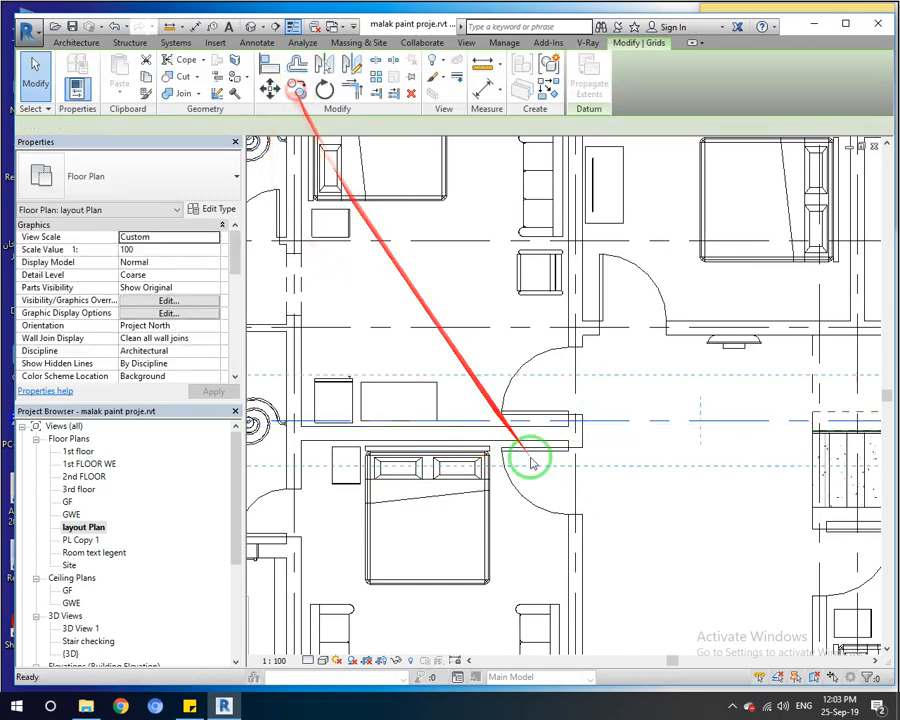
{"action": "scroll", "coordinate": [518, 386], "scroll_direction": "up", "scroll_amount": 4}
{"action": "left_click", "coordinate": [480, 355]}
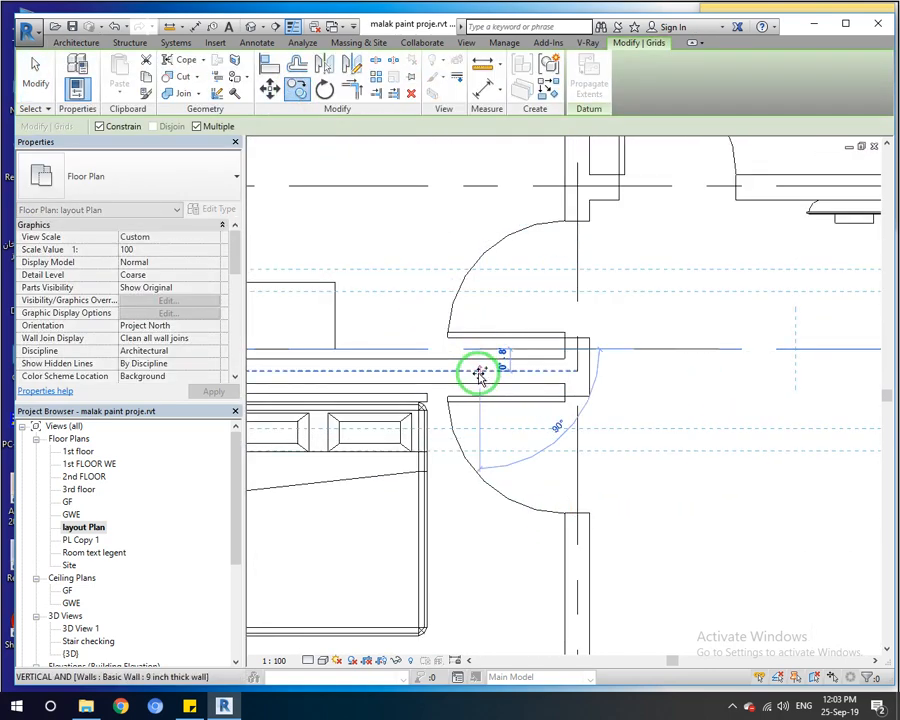
{"action": "scroll", "coordinate": [481, 372], "scroll_direction": "down", "scroll_amount": 2}
{"action": "scroll", "coordinate": [480, 372], "scroll_direction": "down", "scroll_amount": 3}
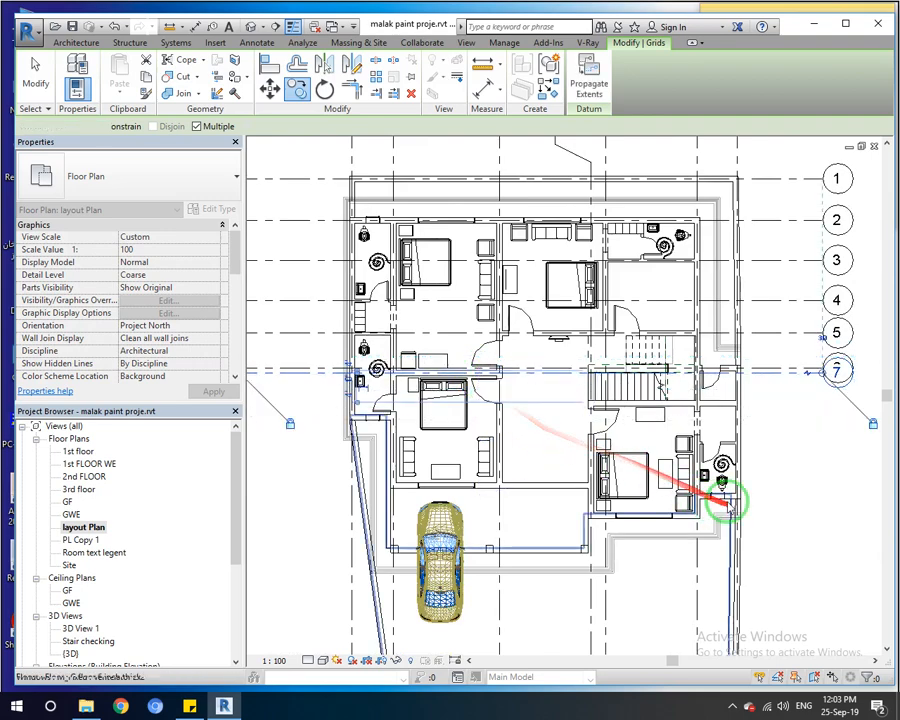
{"action": "key", "text": "Escape"}
{"action": "key", "text": "Escape"}
Copy grid line 7 down onto the 5" wall between the staircase and the front-right bedroom
{"action": "scroll", "coordinate": [665, 425], "scroll_direction": "up", "scroll_amount": 5}
{"action": "left_click", "coordinate": [731, 302]}
{"action": "left_click", "coordinate": [297, 89]}
{"action": "left_click", "coordinate": [733, 303]}
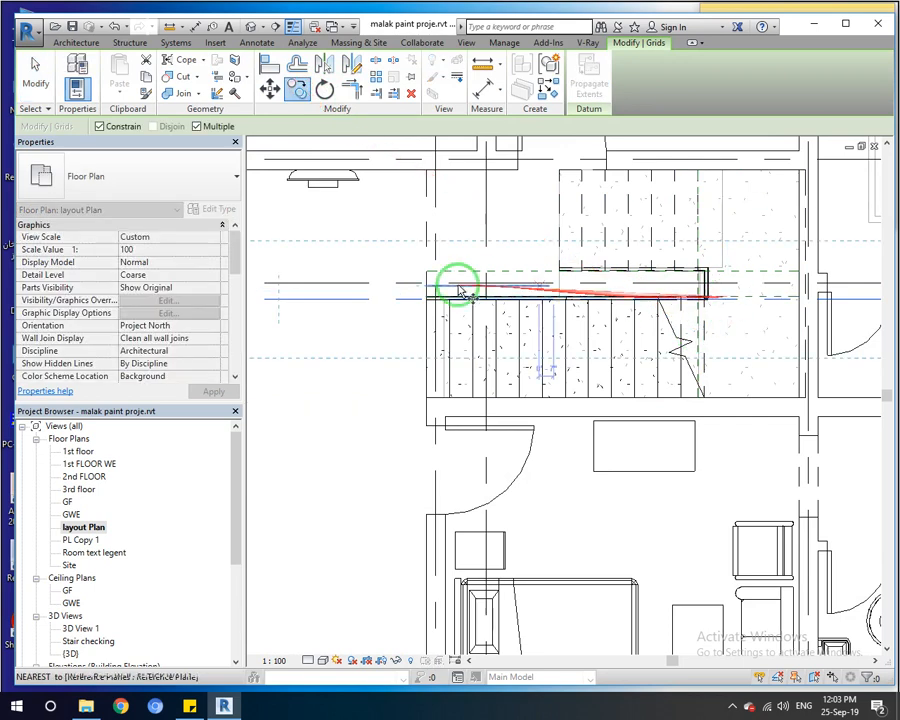
{"action": "left_click", "coordinate": [406, 302]}
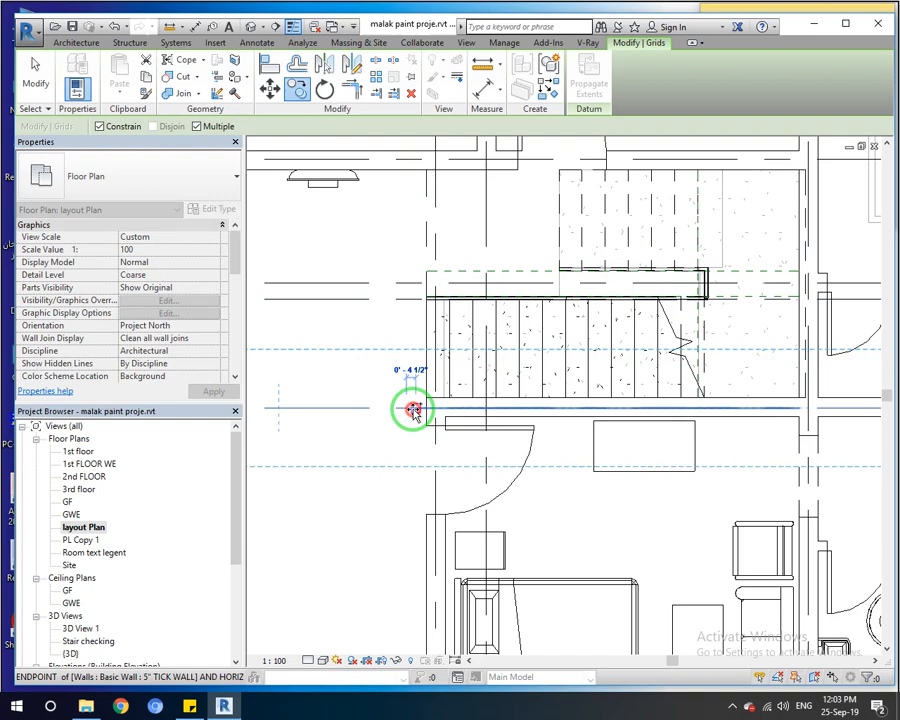
{"action": "scroll", "coordinate": [413, 410], "scroll_direction": "down", "scroll_amount": 5}
{"action": "left_click", "coordinate": [413, 410]}
{"action": "key", "text": "Escape"}
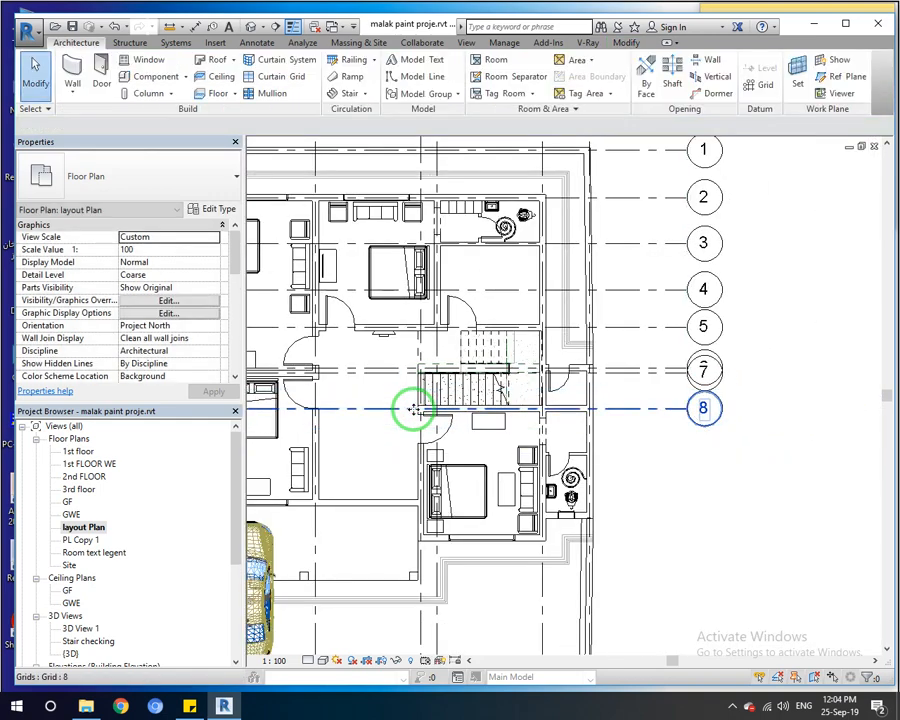
Copy grid line 8 down onto the front wall of the lower left bathroom
{"action": "scroll", "coordinate": [537, 416], "scroll_direction": "down", "scroll_amount": 4}
{"action": "scroll", "coordinate": [281, 546], "scroll_direction": "up", "scroll_amount": 3}
{"action": "scroll", "coordinate": [300, 385], "scroll_direction": "up", "scroll_amount": 4}
{"action": "left_click", "coordinate": [416, 337]}
{"action": "left_click", "coordinate": [296, 90]}
{"action": "left_click", "coordinate": [436, 334]}
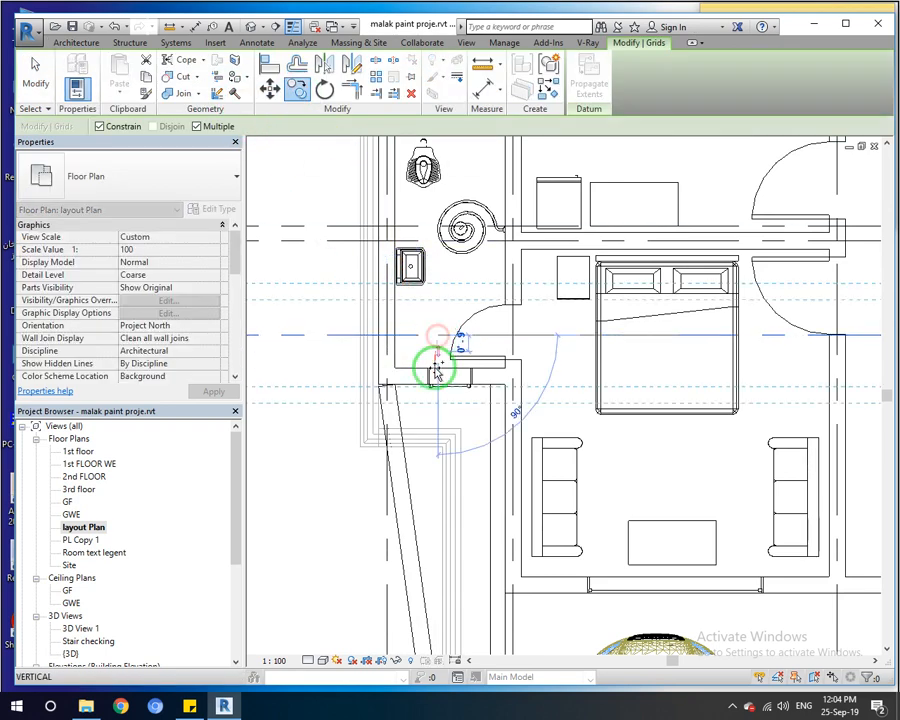
{"action": "left_click", "coordinate": [382, 376]}
{"action": "key", "text": "Escape"}
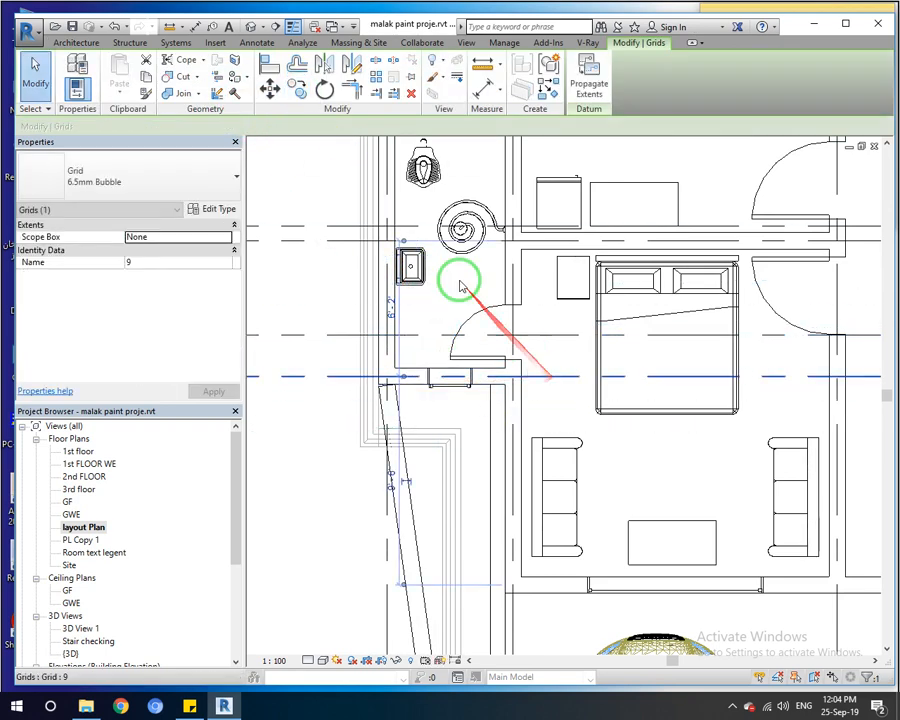
Copy grid line 9 down onto the front window wall of the front-left bedroom
{"action": "left_click", "coordinate": [297, 89]}
{"action": "left_click", "coordinate": [544, 374]}
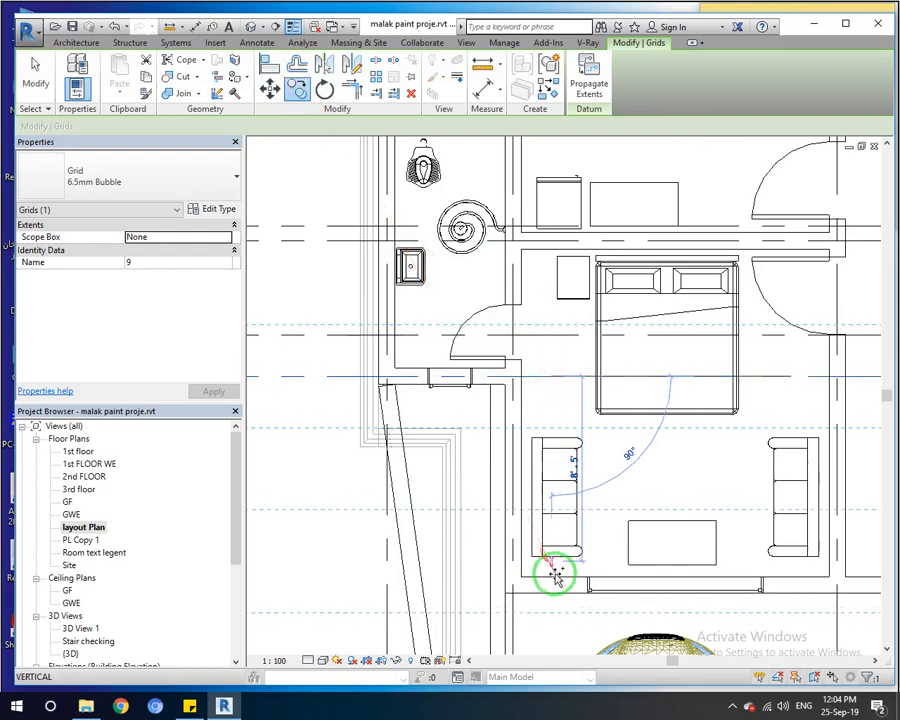
{"action": "left_click", "coordinate": [556, 587]}
{"action": "scroll", "coordinate": [590, 516], "scroll_direction": "down", "scroll_amount": 7}
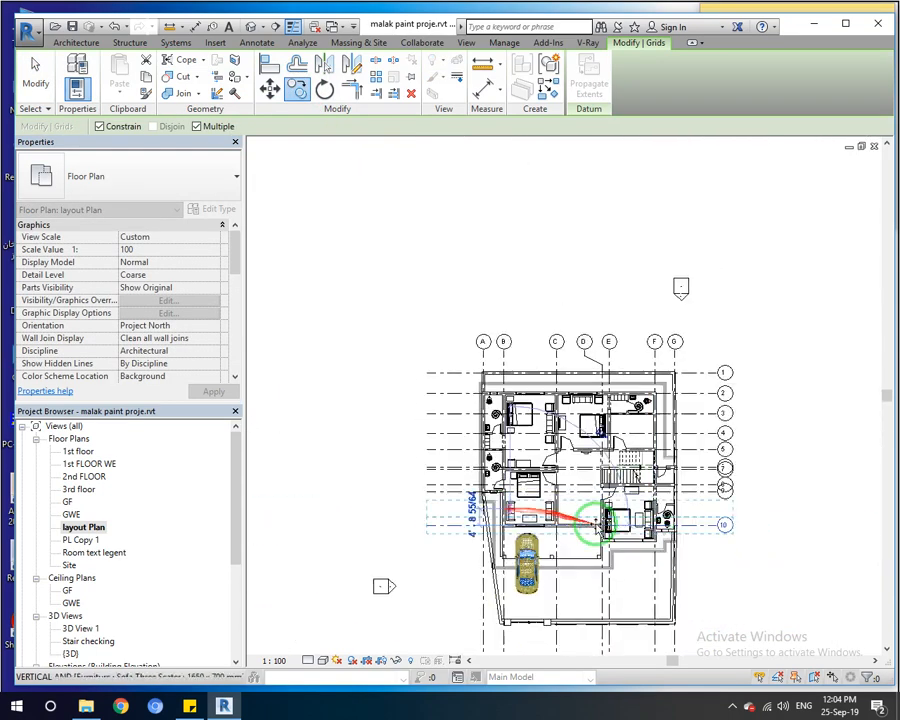
{"action": "scroll", "coordinate": [597, 516], "scroll_direction": "up", "scroll_amount": 7}
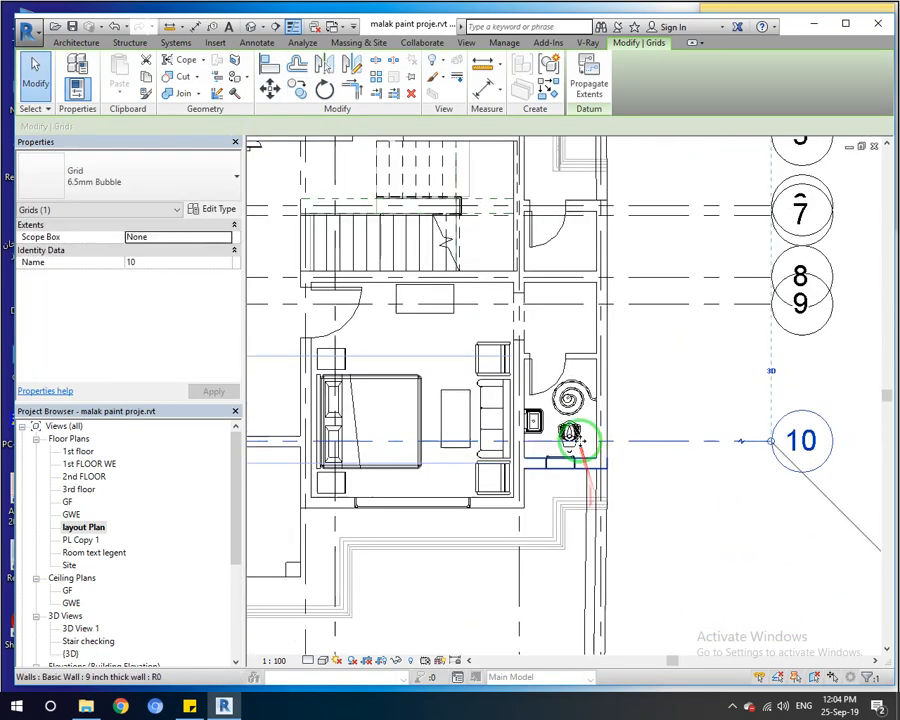
Copy grid line 10 down to the front wall of the right-side bathroom and end the copy command
{"action": "left_click", "coordinate": [297, 89]}
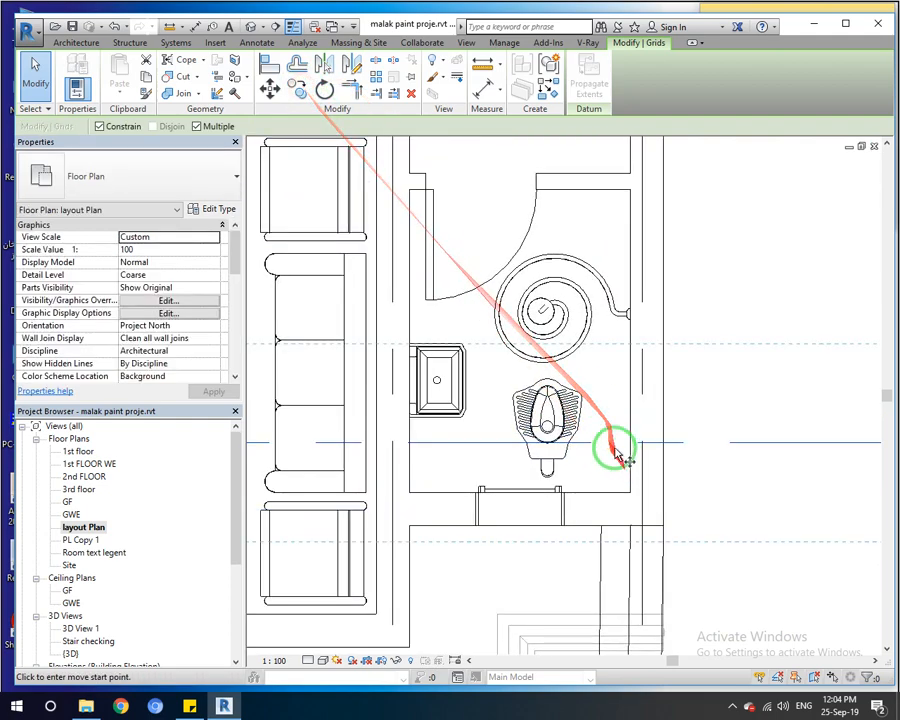
{"action": "left_click", "coordinate": [586, 443]}
{"action": "scroll", "coordinate": [575, 506], "scroll_direction": "down", "scroll_amount": 7}
{"action": "scroll", "coordinate": [568, 380], "scroll_direction": "up", "scroll_amount": 4}
{"action": "scroll", "coordinate": [418, 490], "scroll_direction": "up", "scroll_amount": 2}
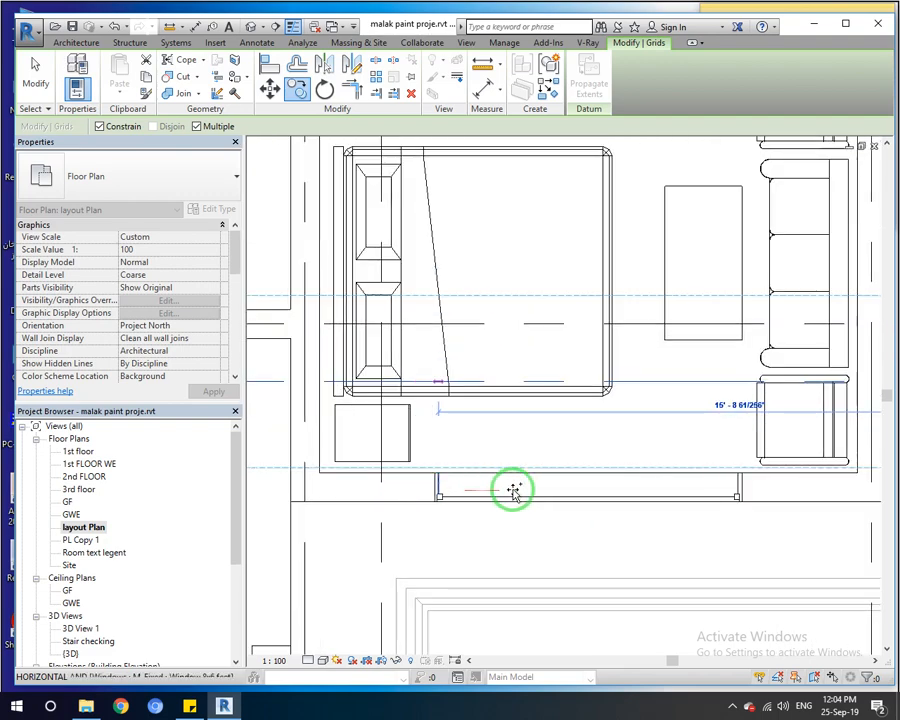
{"action": "left_click", "coordinate": [678, 379]}
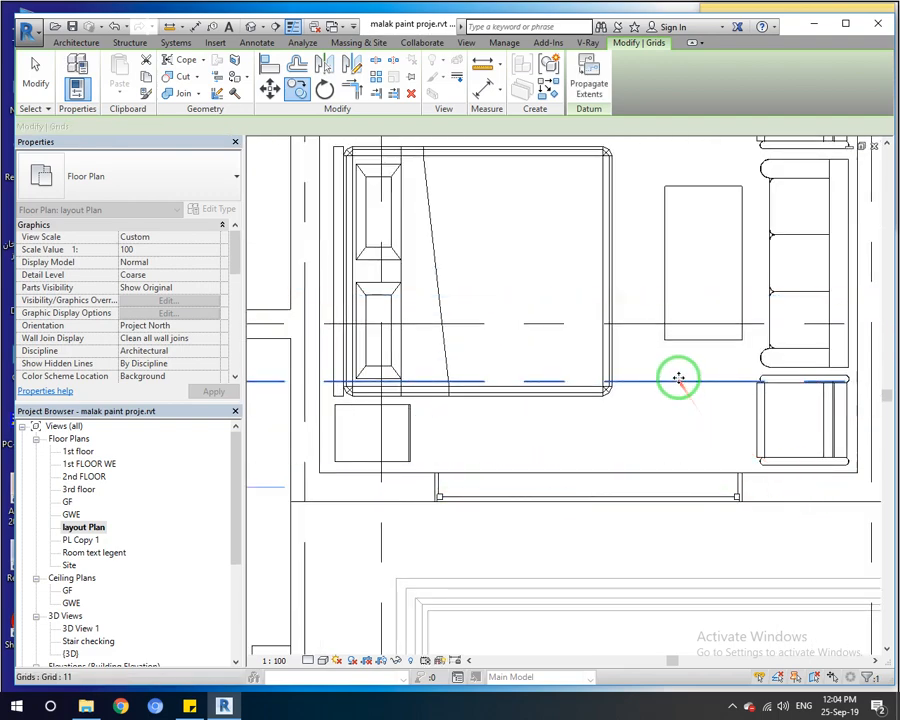
{"action": "key", "text": "Escape"}
{"action": "key", "text": "Escape"}
Copy grid line 11 down onto the front window wall of the front-right bedroom
{"action": "left_click", "coordinate": [645, 383]}
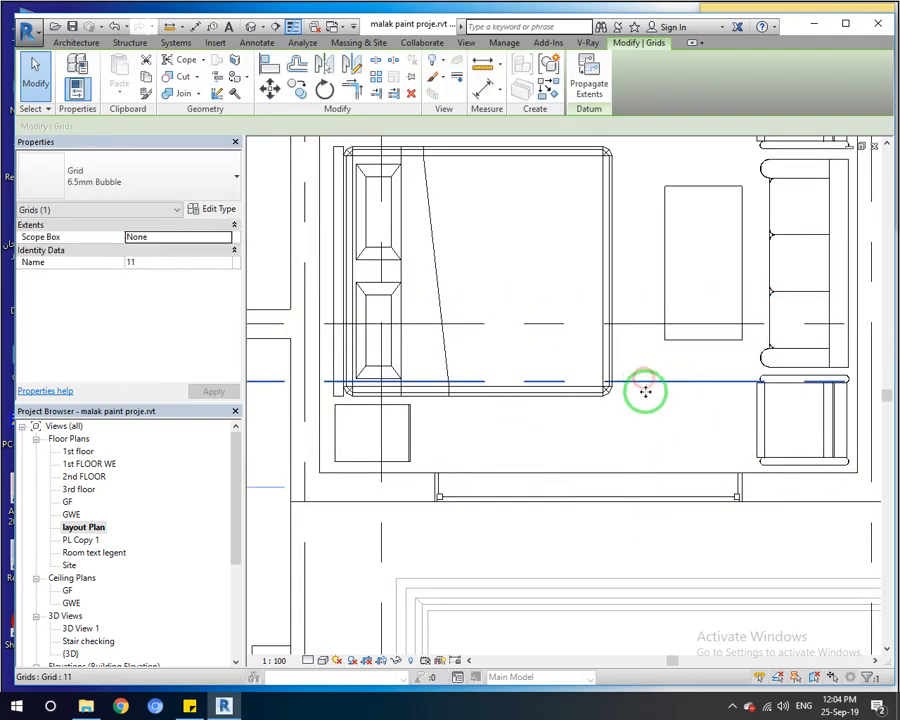
{"action": "left_click", "coordinate": [297, 88]}
{"action": "left_click", "coordinate": [654, 387]}
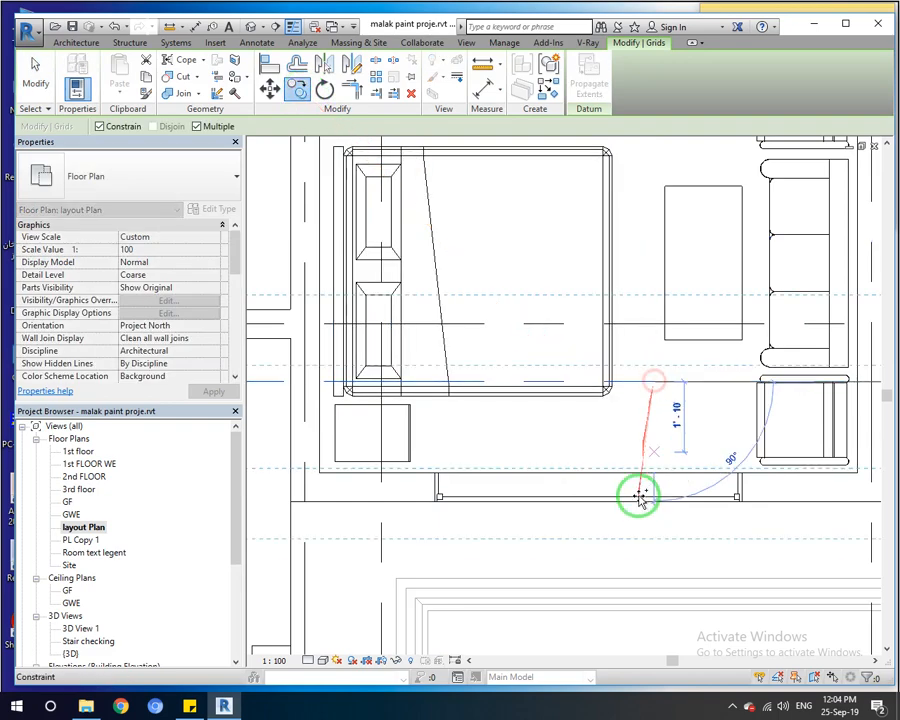
{"action": "left_click", "coordinate": [642, 488]}
{"action": "scroll", "coordinate": [642, 488], "scroll_direction": "down", "scroll_amount": 5}
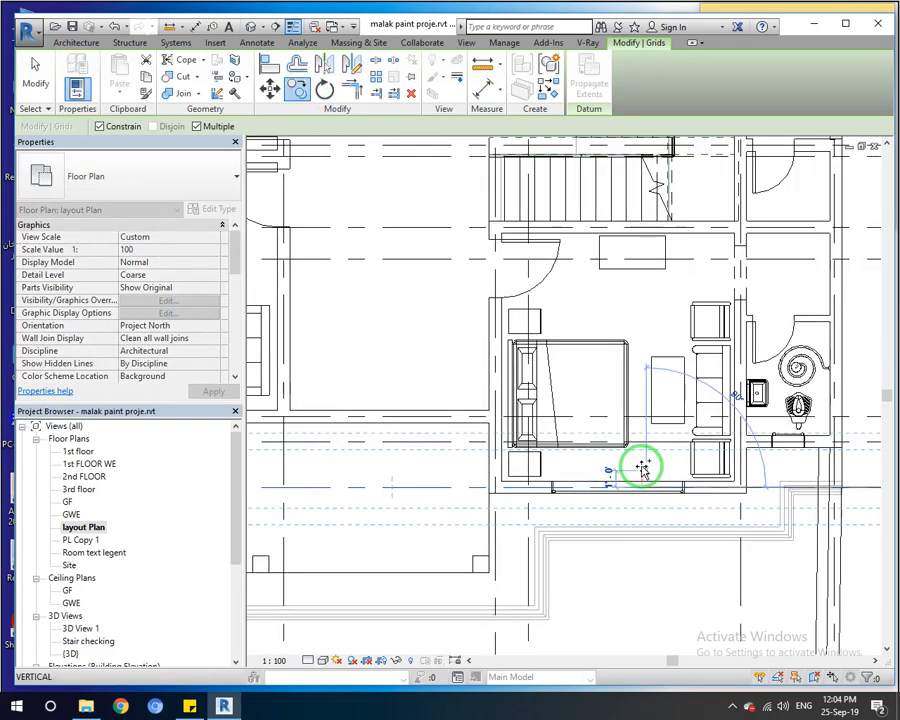
{"action": "key", "text": "Escape"}
{"action": "key", "text": "Escape"}
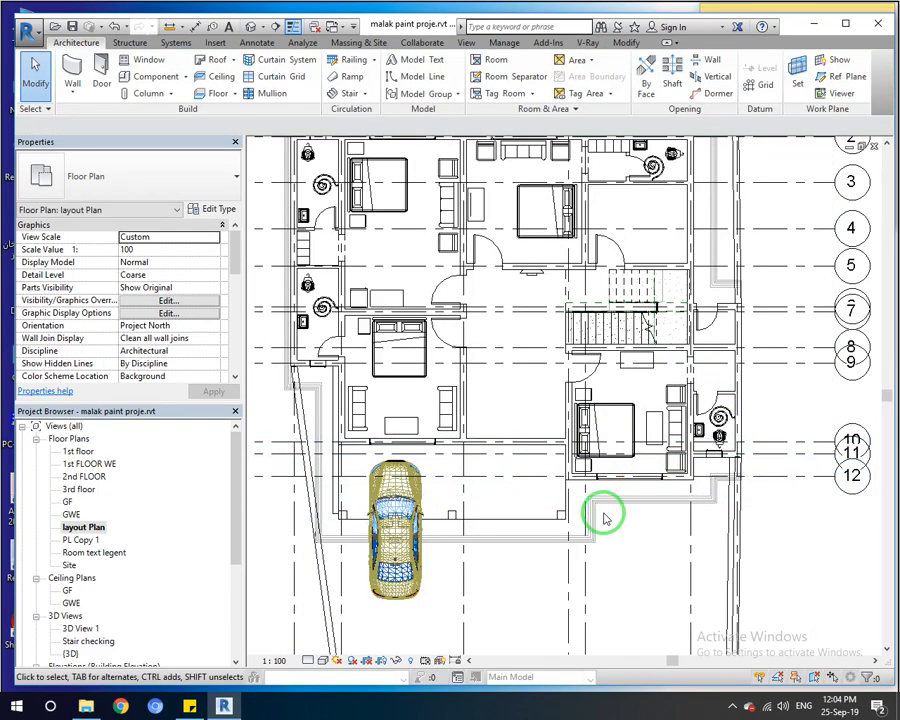
Copy grid line 12 down onto the row of car porch columns
{"action": "scroll", "coordinate": [410, 500], "scroll_direction": "up", "scroll_amount": 2}
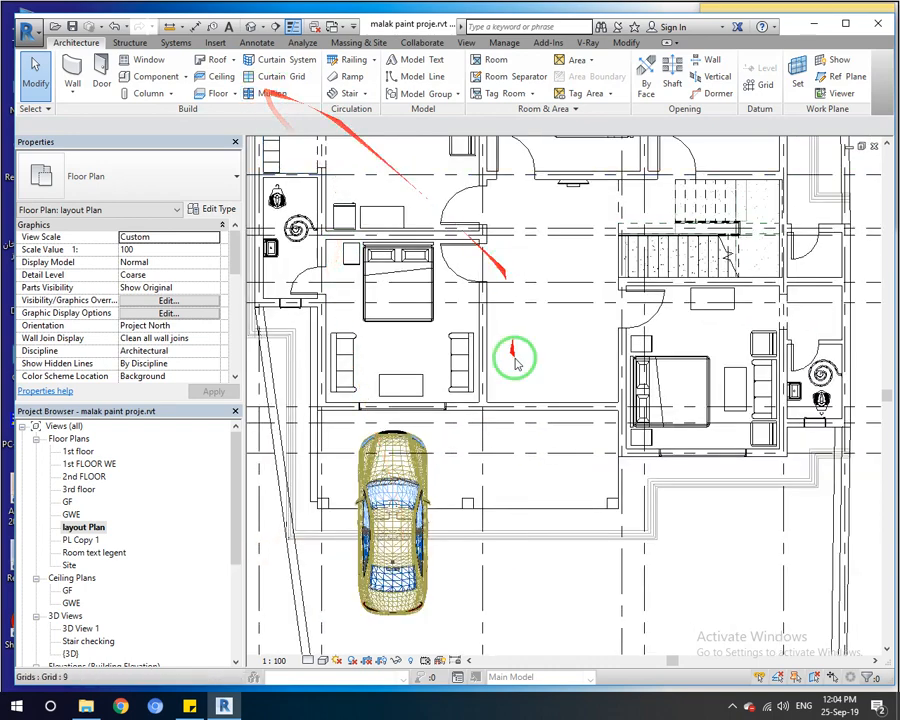
{"action": "left_click", "coordinate": [546, 455]}
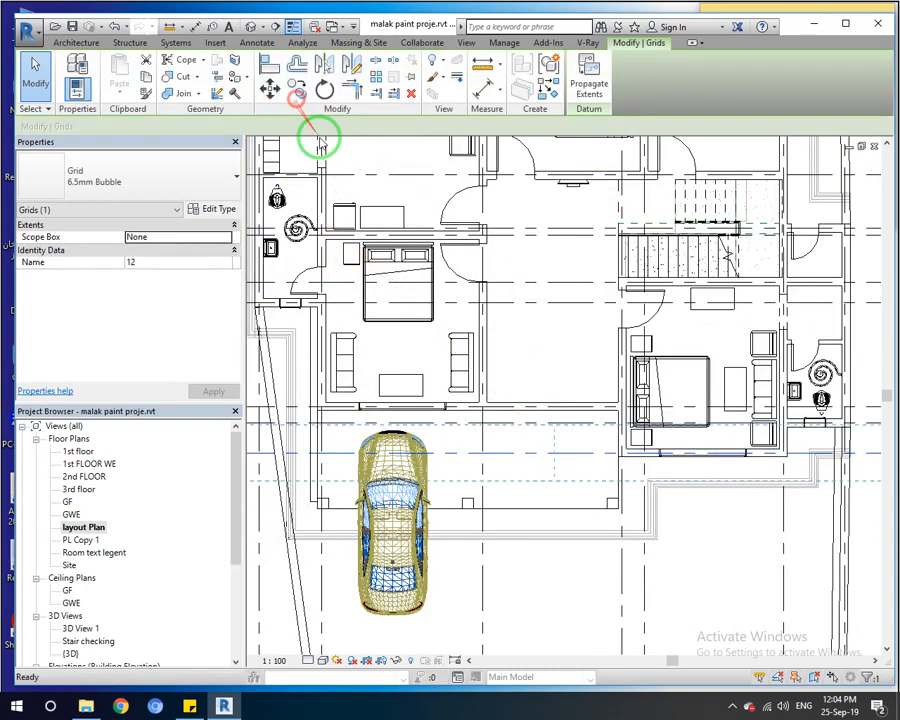
{"action": "left_click", "coordinate": [297, 90]}
{"action": "scroll", "coordinate": [550, 426], "scroll_direction": "up", "scroll_amount": 3}
{"action": "left_click", "coordinate": [654, 416]}
{"action": "scroll", "coordinate": [600, 500], "scroll_direction": "down", "scroll_amount": 6}
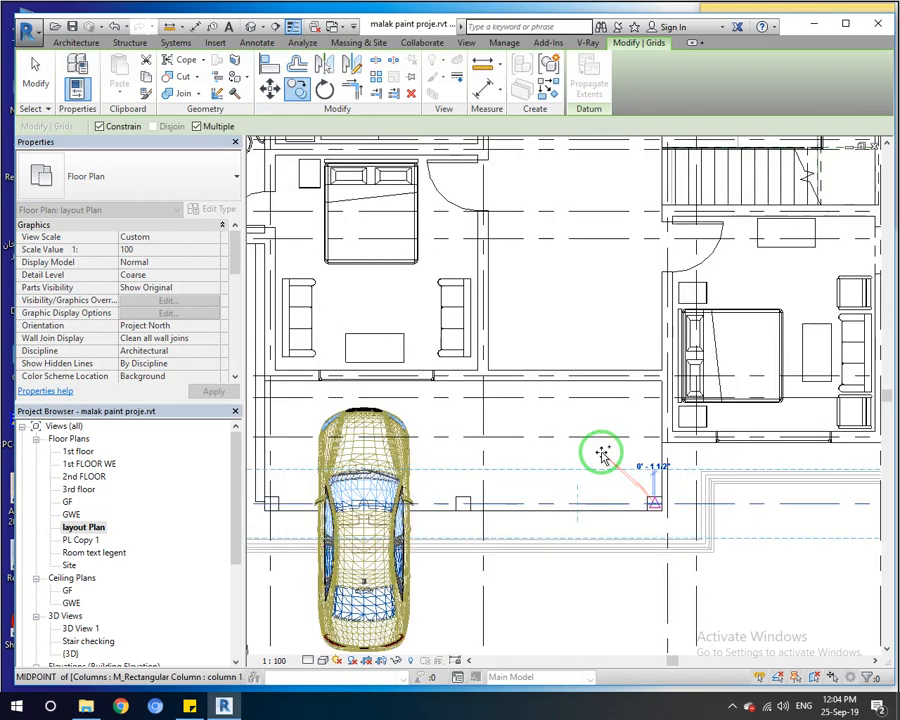
Place a further horizontal grid copy on the front boundary wall beside the gate
{"action": "scroll", "coordinate": [608, 543], "scroll_direction": "up", "scroll_amount": 1}
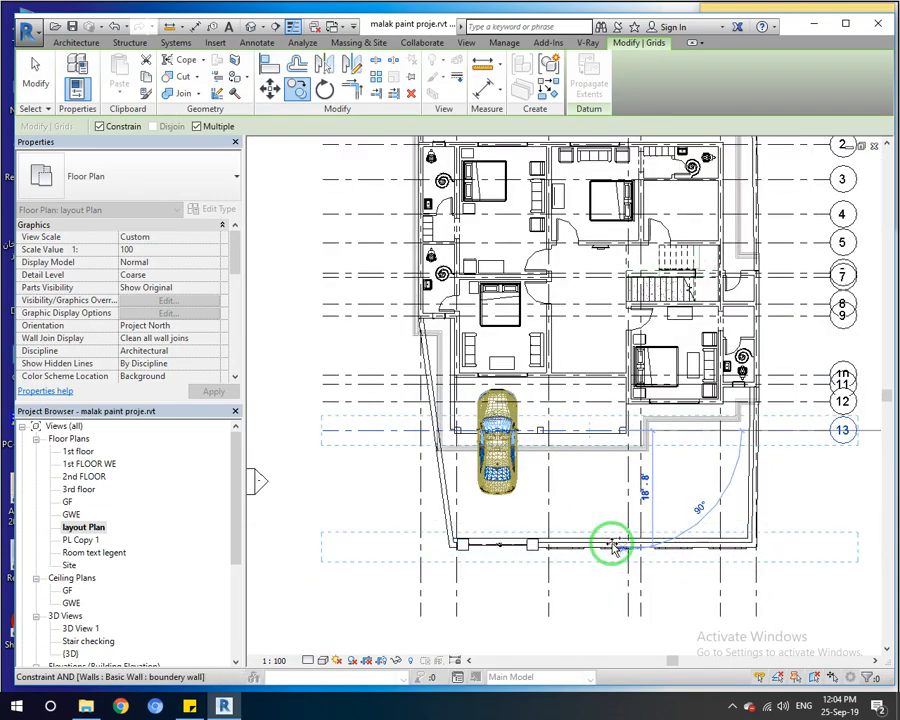
{"action": "scroll", "coordinate": [613, 546], "scroll_direction": "up", "scroll_amount": 3}
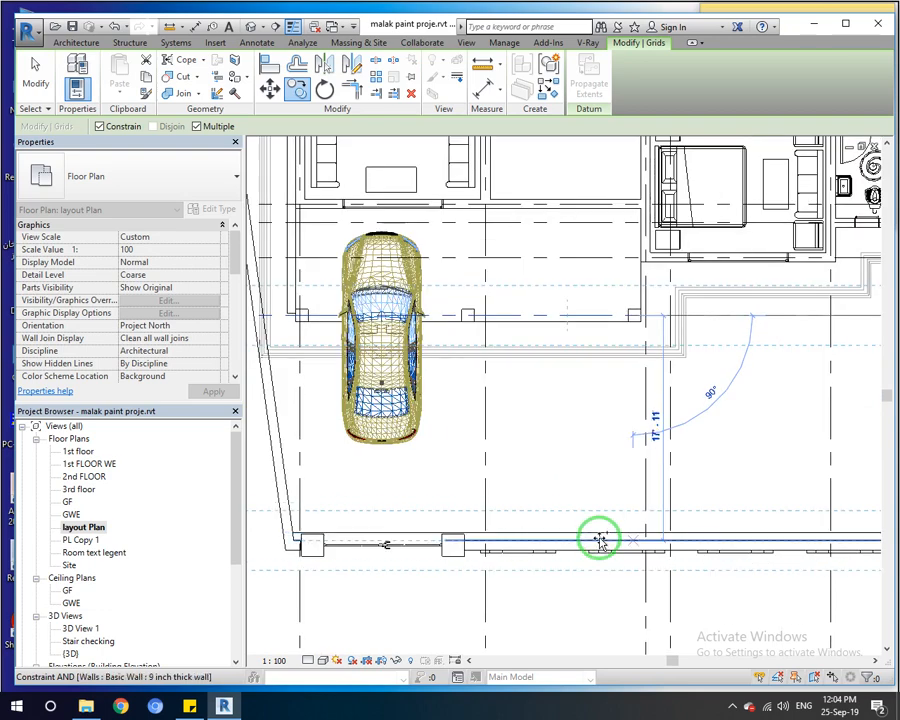
{"action": "scroll", "coordinate": [600, 541], "scroll_direction": "up", "scroll_amount": 5}
{"action": "left_click", "coordinate": [597, 552]}
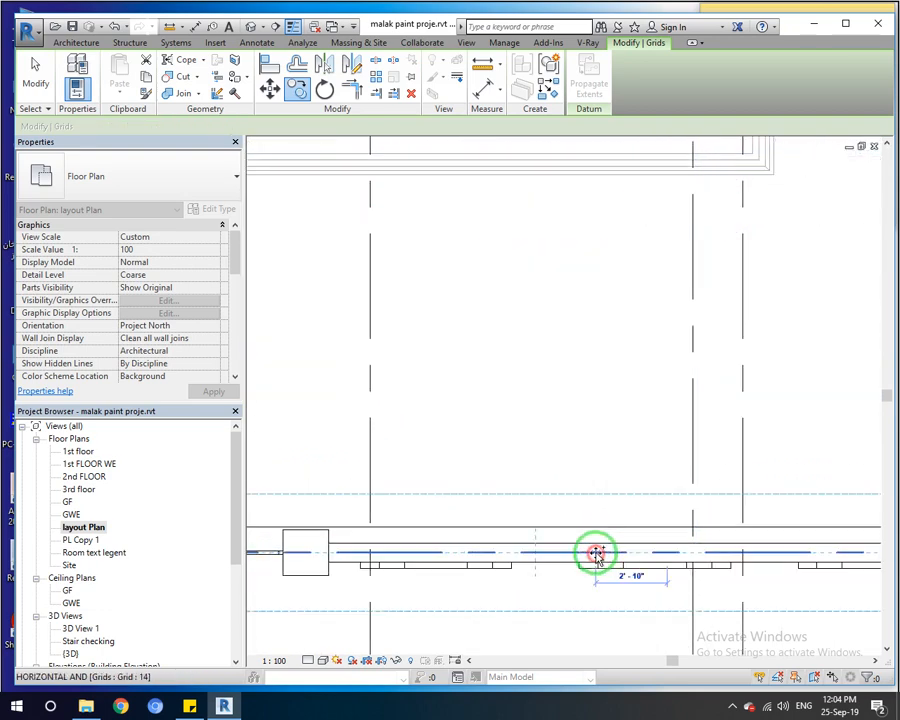
{"action": "scroll", "coordinate": [598, 549], "scroll_direction": "down", "scroll_amount": 6}
{"action": "scroll", "coordinate": [598, 546], "scroll_direction": "down", "scroll_amount": 4}
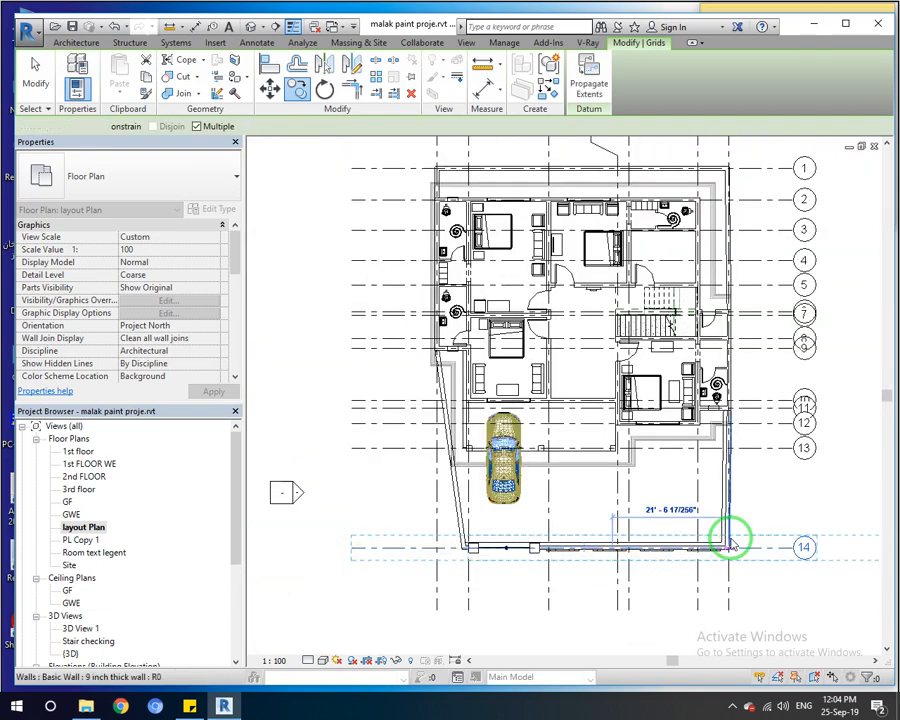
{"action": "key", "text": "Escape"}
{"action": "key", "text": "Escape"}
Add an elbow to grid line 6 beside the stairs and stretch its bend back towards the right boundary wall
{"action": "middle_click_drag", "start_coordinate": [650, 450], "coordinate": [590, 503]}
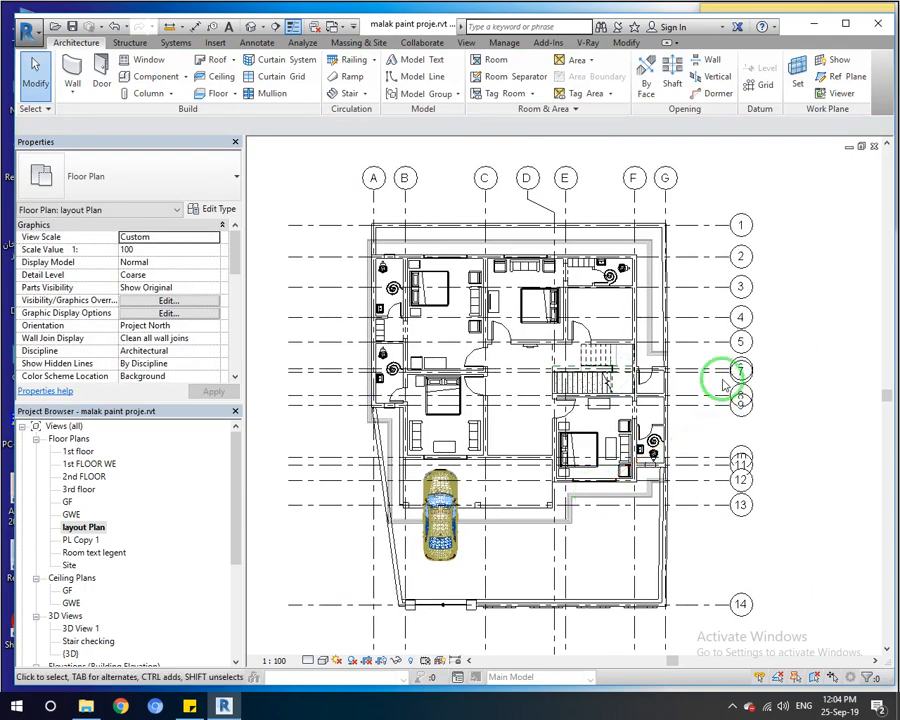
{"action": "scroll", "coordinate": [724, 385], "scroll_direction": "up", "scroll_amount": 4}
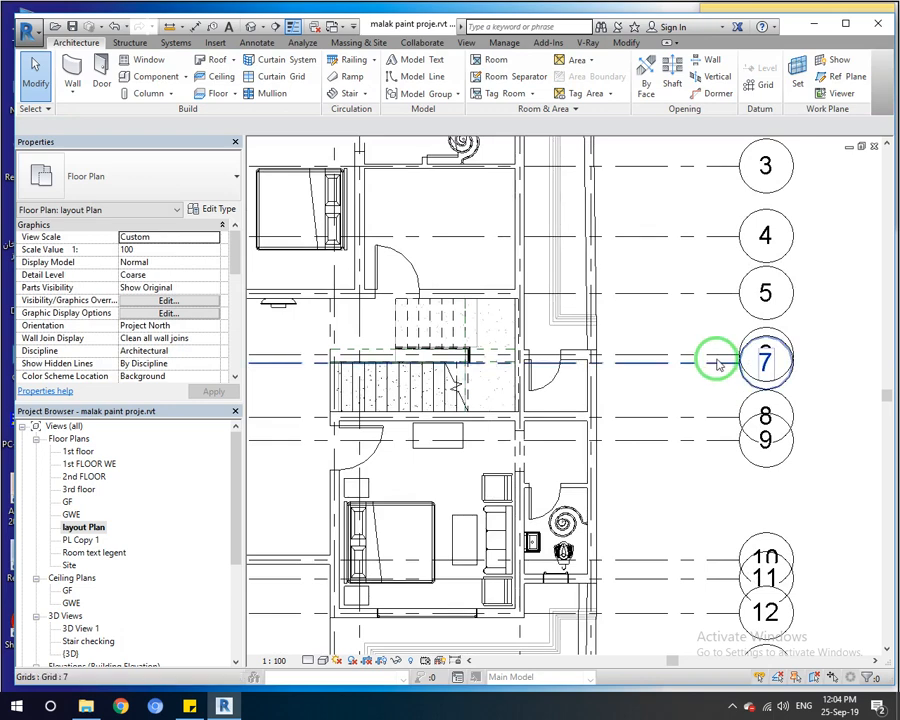
{"action": "left_click", "coordinate": [713, 358]}
{"action": "left_click", "coordinate": [713, 358]}
{"action": "middle_click_drag", "start_coordinate": [716, 368], "coordinate": [578, 377]}
{"action": "left_click_drag", "start_coordinate": [533, 345], "coordinate": [636, 391]}
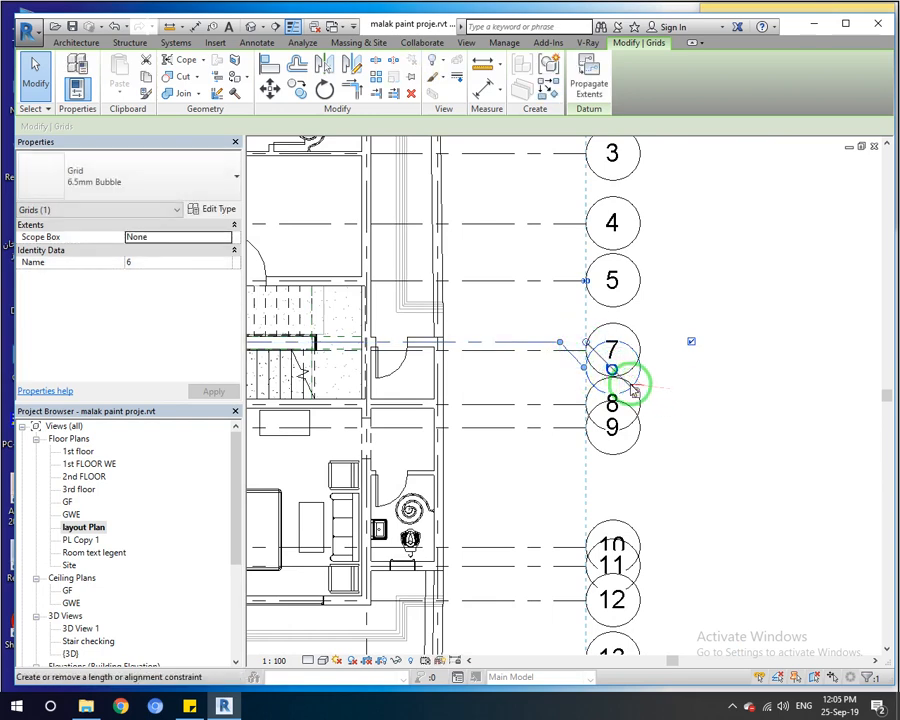
{"action": "left_click", "coordinate": [637, 393]}
{"action": "left_click_drag", "start_coordinate": [589, 376], "coordinate": [642, 375]}
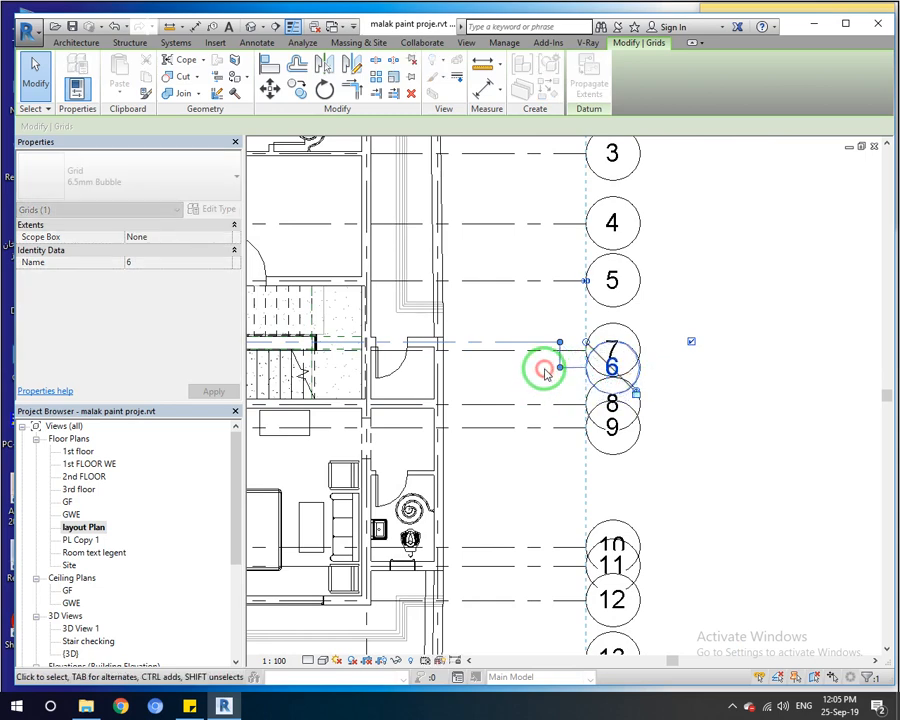
{"action": "left_click_drag", "start_coordinate": [545, 372], "coordinate": [711, 385]}
{"action": "left_click_drag", "start_coordinate": [561, 347], "coordinate": [652, 381]}
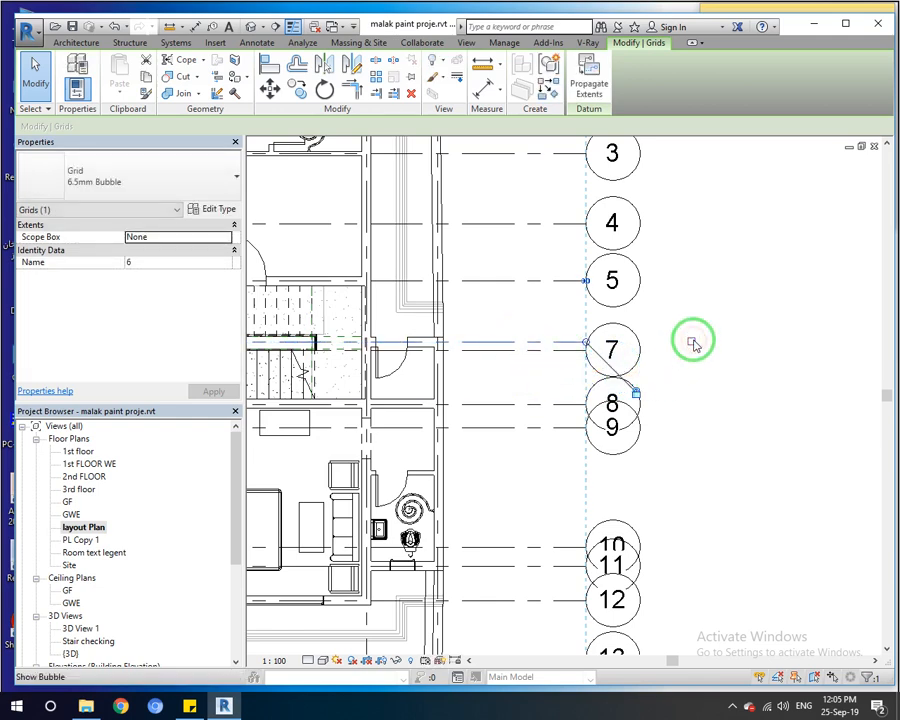
{"action": "left_click_drag", "start_coordinate": [693, 342], "coordinate": [690, 387]}
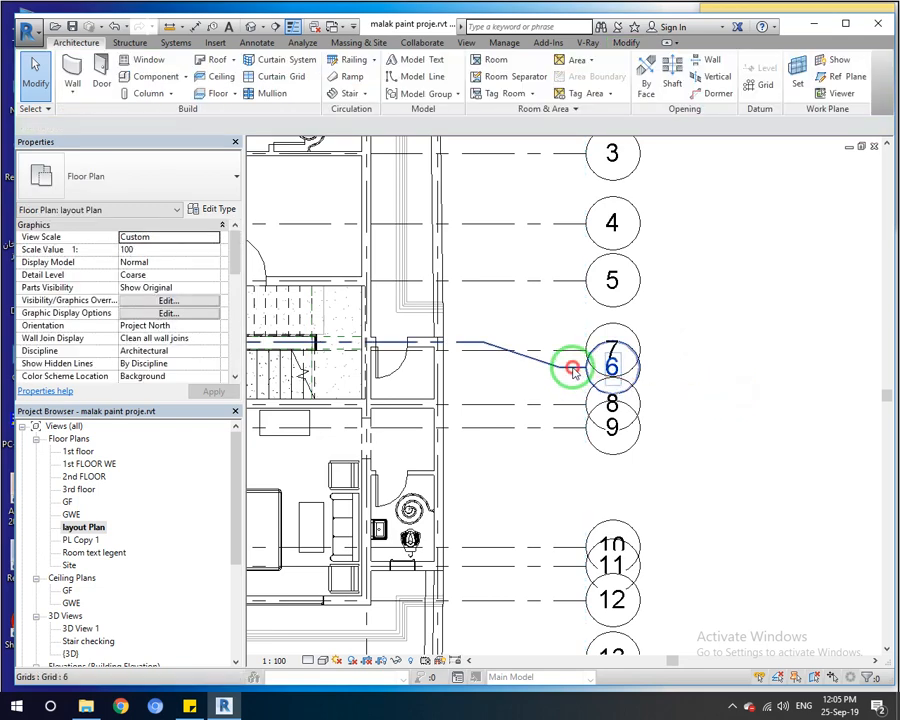
Reshape grid line 6's elbow, shifting both bend points closer to its bubble
{"action": "left_click", "coordinate": [573, 371]}
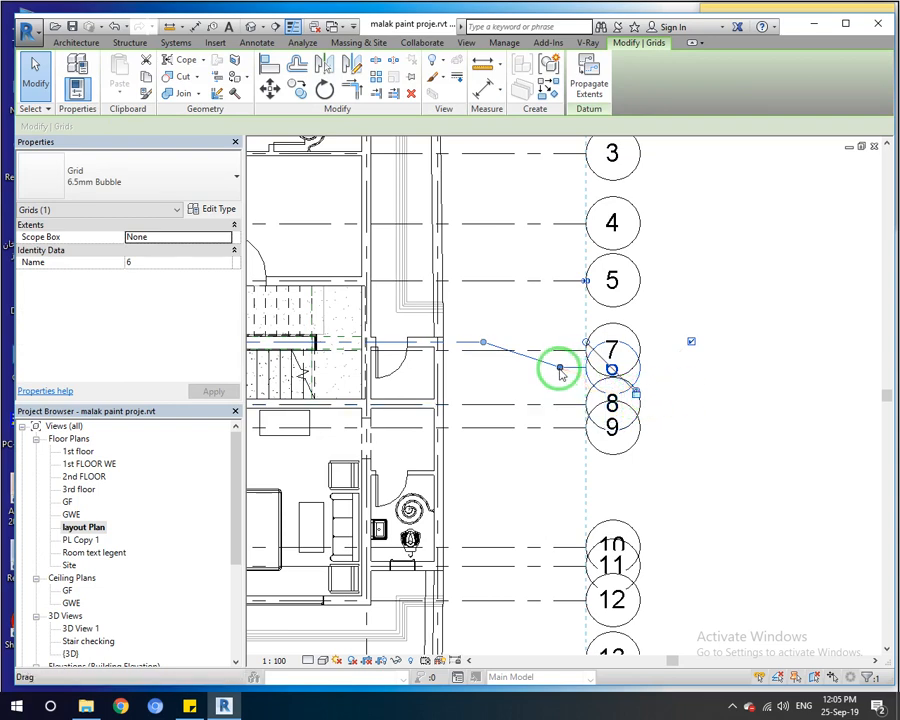
{"action": "left_click_drag", "start_coordinate": [560, 369], "coordinate": [577, 277]}
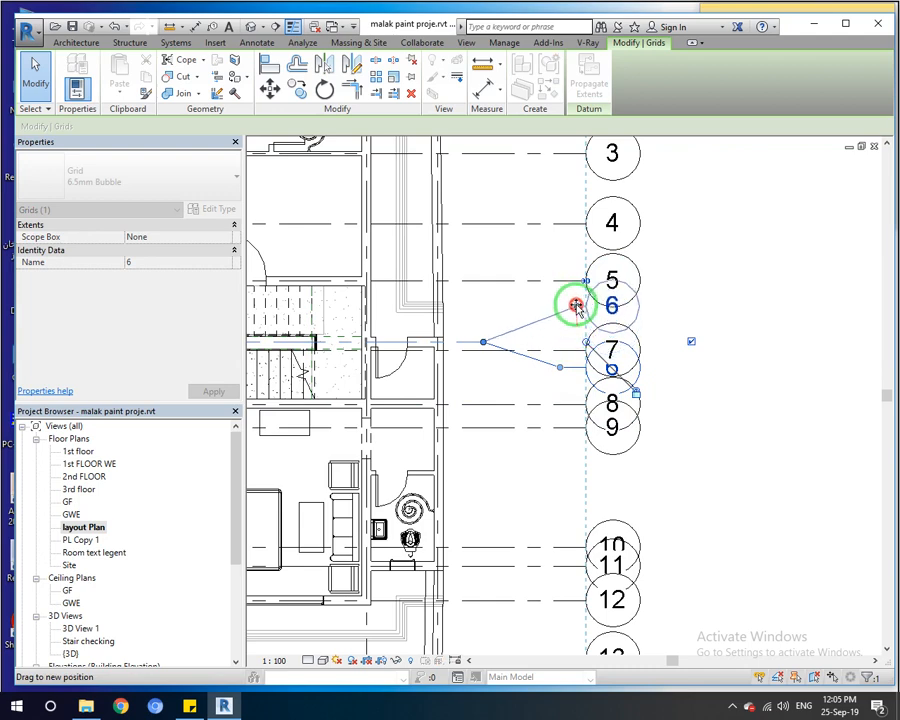
{"action": "left_click_drag", "start_coordinate": [577, 337], "coordinate": [610, 368]}
{"action": "left_click_drag", "start_coordinate": [484, 342], "coordinate": [516, 345]}
{"action": "left_click", "coordinate": [748, 286]}
Add an elbow to grid line 4 and raise its bubble slightly towards bubble 3
{"action": "scroll", "coordinate": [533, 424], "scroll_direction": "down", "scroll_amount": 1}
{"action": "middle_click_drag", "start_coordinate": [562, 356], "coordinate": [495, 447]}
{"action": "scroll", "coordinate": [532, 377], "scroll_direction": "up", "scroll_amount": 1}
{"action": "left_click", "coordinate": [468, 366]}
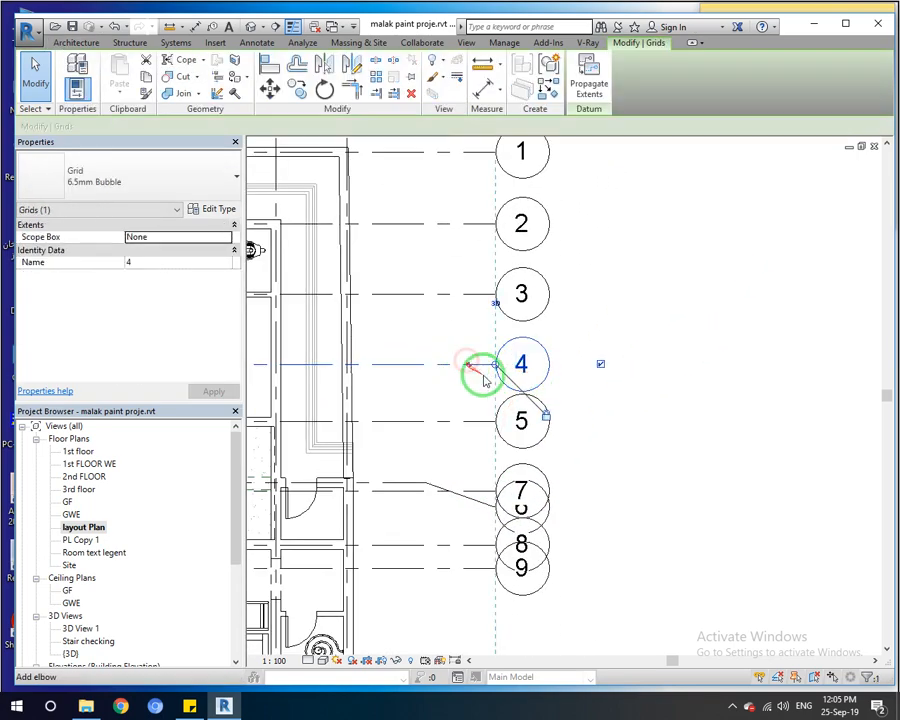
{"action": "mouse_move", "coordinate": [469, 369]}
{"action": "left_mouse_down"}
{"action": "mouse_move", "coordinate": [488, 368]}
{"action": "mouse_move", "coordinate": [508, 392]}
{"action": "mouse_move", "coordinate": [470, 351]}
{"action": "left_mouse_up"}
{"action": "left_click", "coordinate": [462, 421]}
{"action": "left_click", "coordinate": [720, 442]}
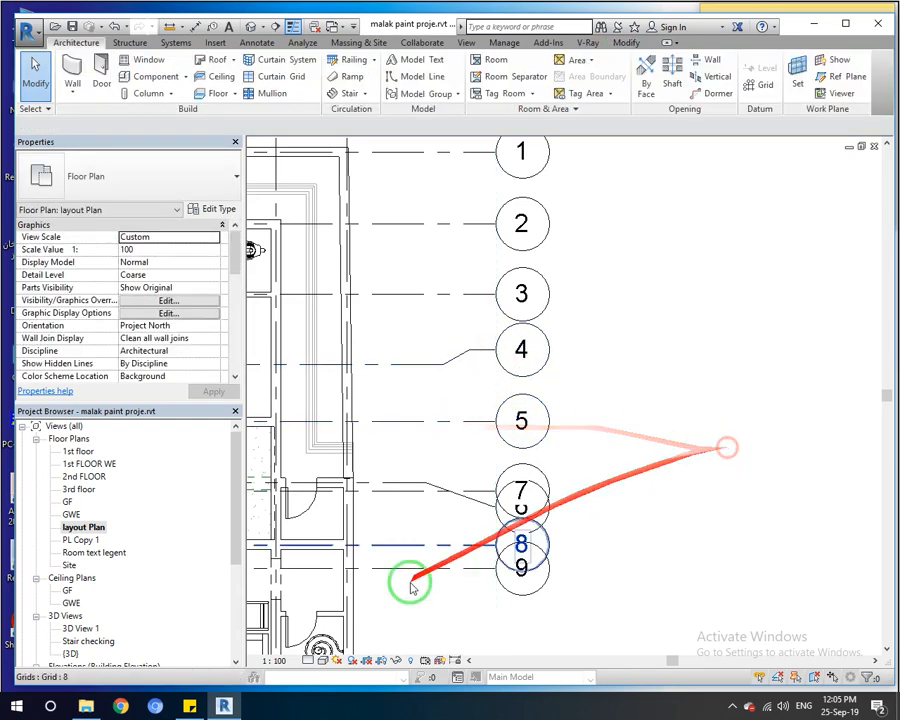
Set the layout Plan's view scale to 1/8" = 1'-0"
{"action": "left_click", "coordinate": [286, 662]}
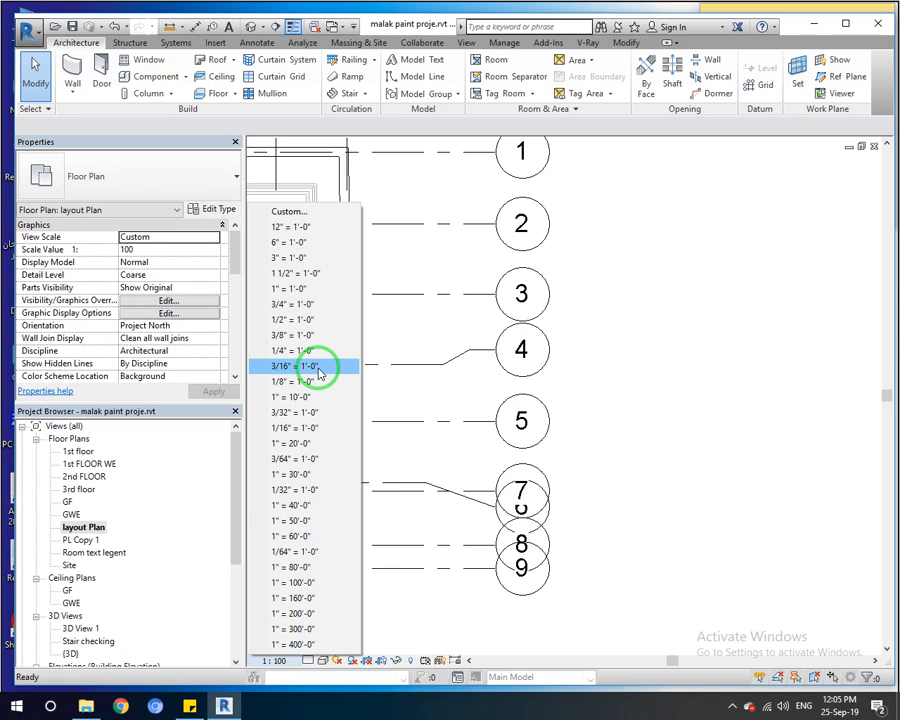
{"action": "left_click", "coordinate": [671, 464]}
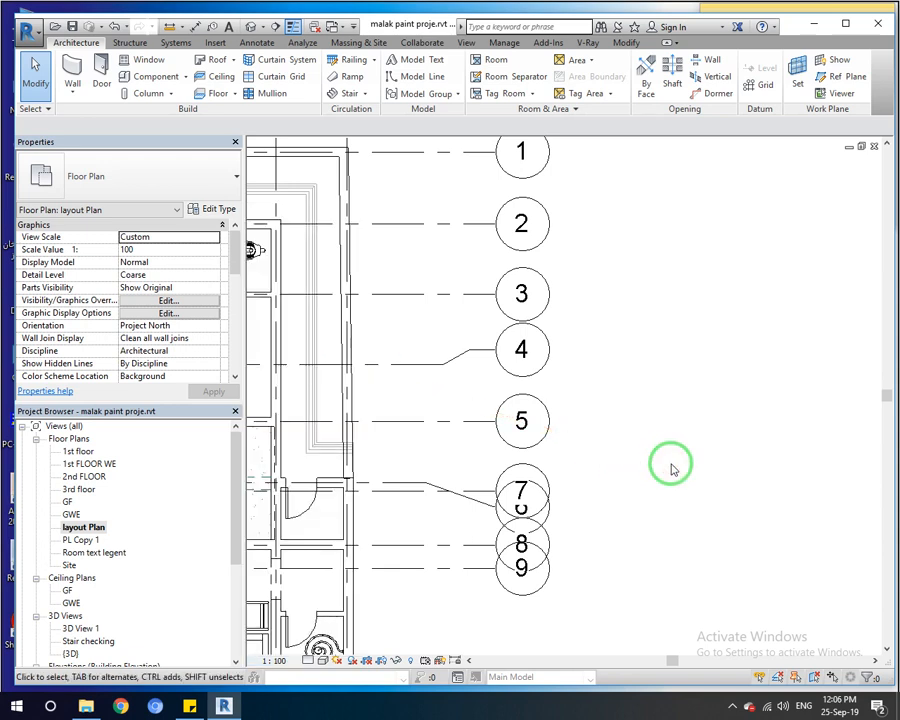
{"action": "left_click", "coordinate": [731, 710]}
{"action": "left_click", "coordinate": [648, 710]}
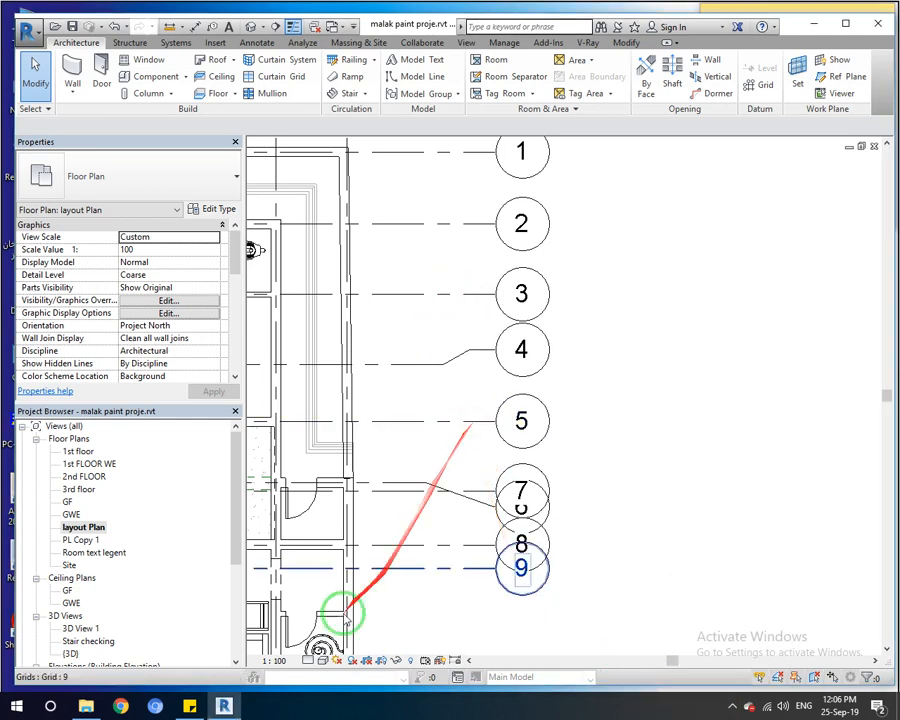
{"action": "left_click", "coordinate": [275, 661]}
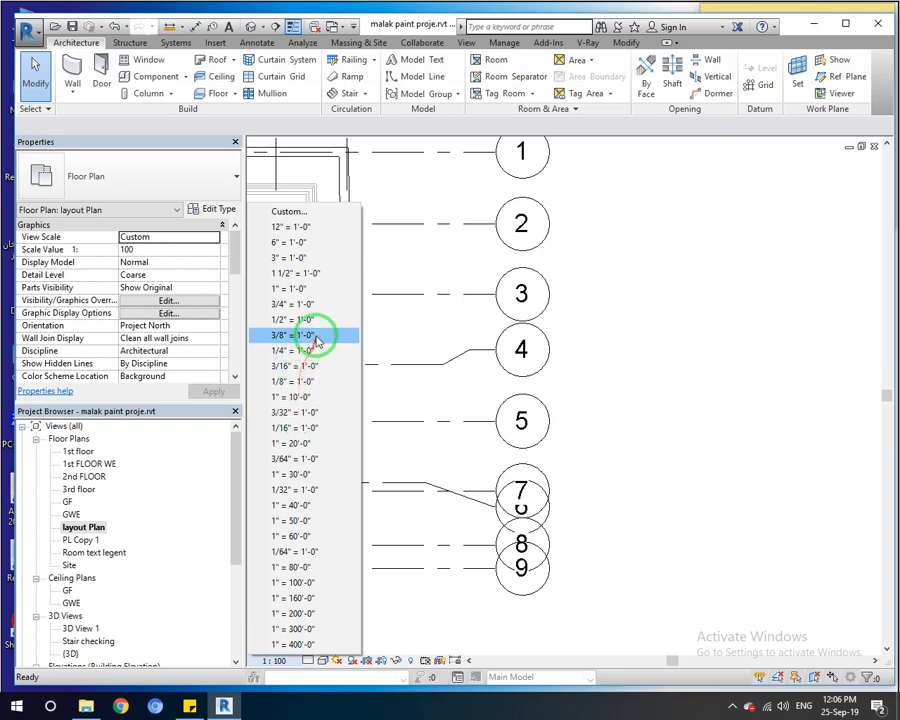
{"action": "left_click", "coordinate": [312, 384]}
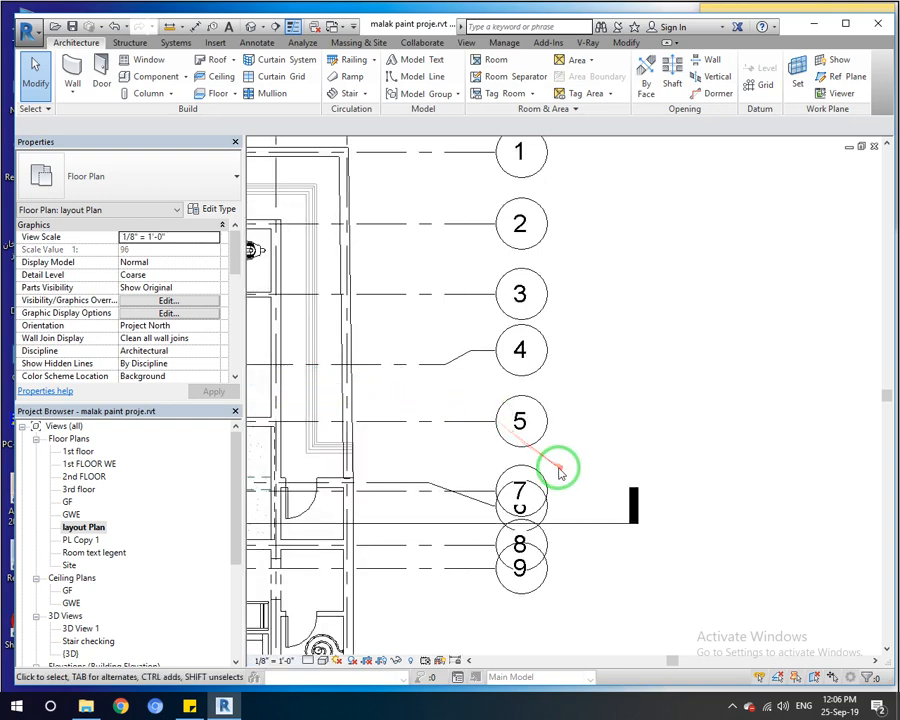
Add an elbow that raises grid 5's bubble towards bubble 4, and move grid 6's bubble up between bubbles 5 and 7
{"action": "left_click", "coordinate": [491, 425]}
{"action": "mouse_move", "coordinate": [469, 424]}
{"action": "left_mouse_down"}
{"action": "mouse_move", "coordinate": [488, 430]}
{"action": "mouse_move", "coordinate": [478, 444]}
{"action": "mouse_move", "coordinate": [478, 402]}
{"action": "left_mouse_up"}
{"action": "left_click", "coordinate": [671, 321]}
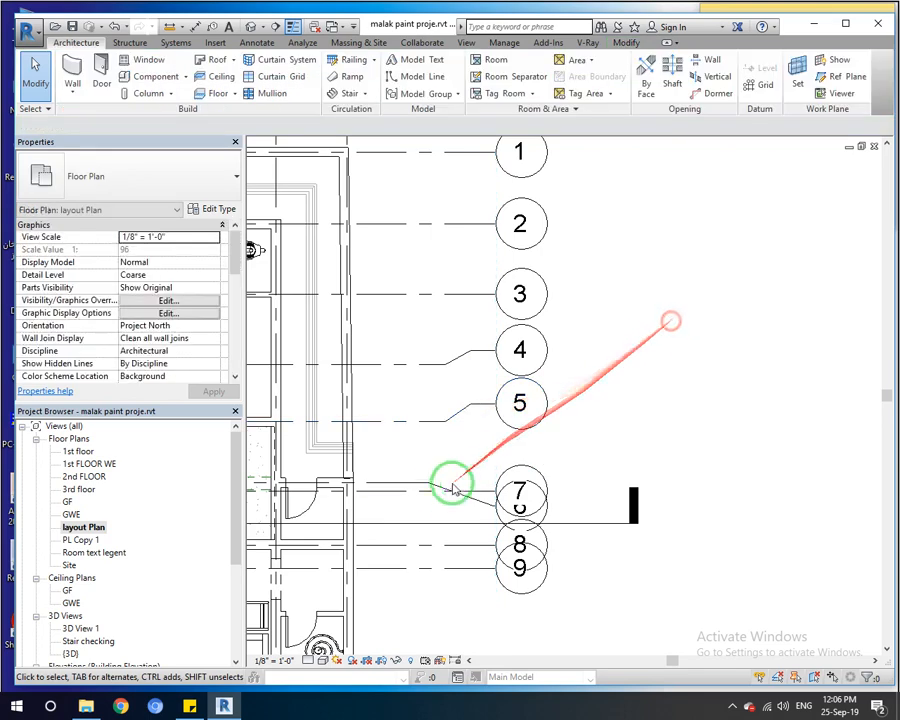
{"action": "left_click", "coordinate": [432, 483]}
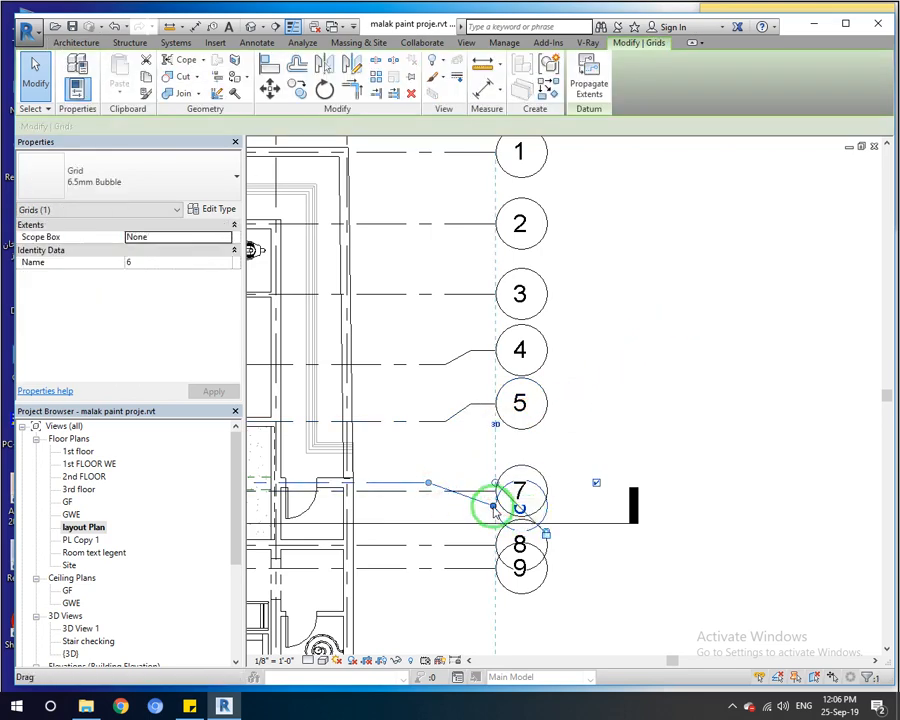
{"action": "left_click_drag", "start_coordinate": [493, 463], "coordinate": [490, 451]}
{"action": "left_click", "coordinate": [745, 343]}
Add an elbow to grid line 9 and lower its bubble to just above bubble 10
{"action": "middle_click_drag", "start_coordinate": [450, 533], "coordinate": [438, 428]}
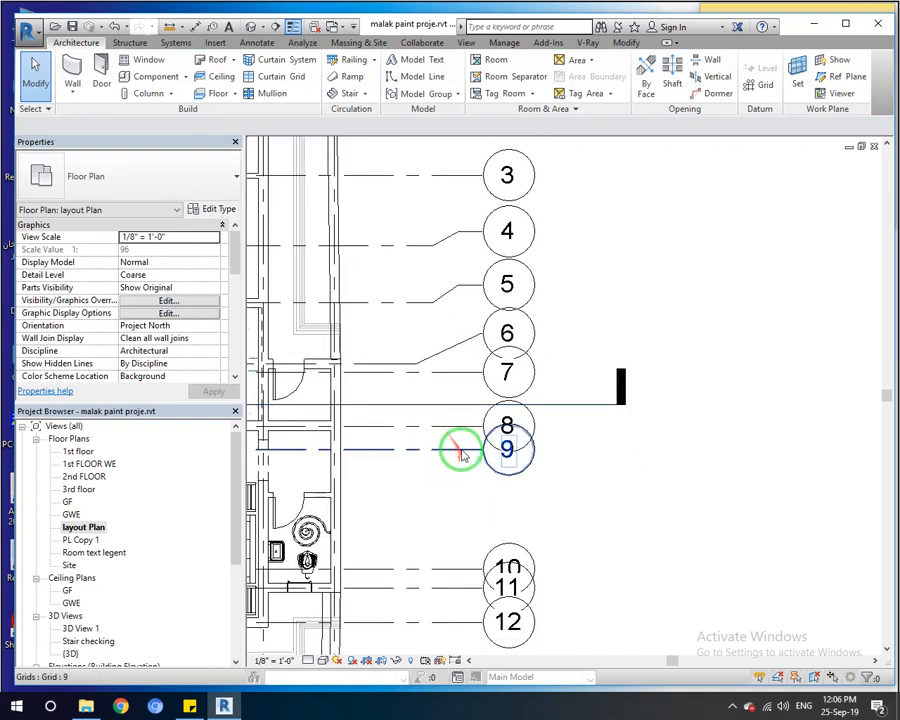
{"action": "left_click", "coordinate": [457, 451]}
{"action": "left_click_drag", "start_coordinate": [457, 451], "coordinate": [458, 488]}
{"action": "left_click", "coordinate": [622, 481]}
{"action": "left_click", "coordinate": [463, 485]}
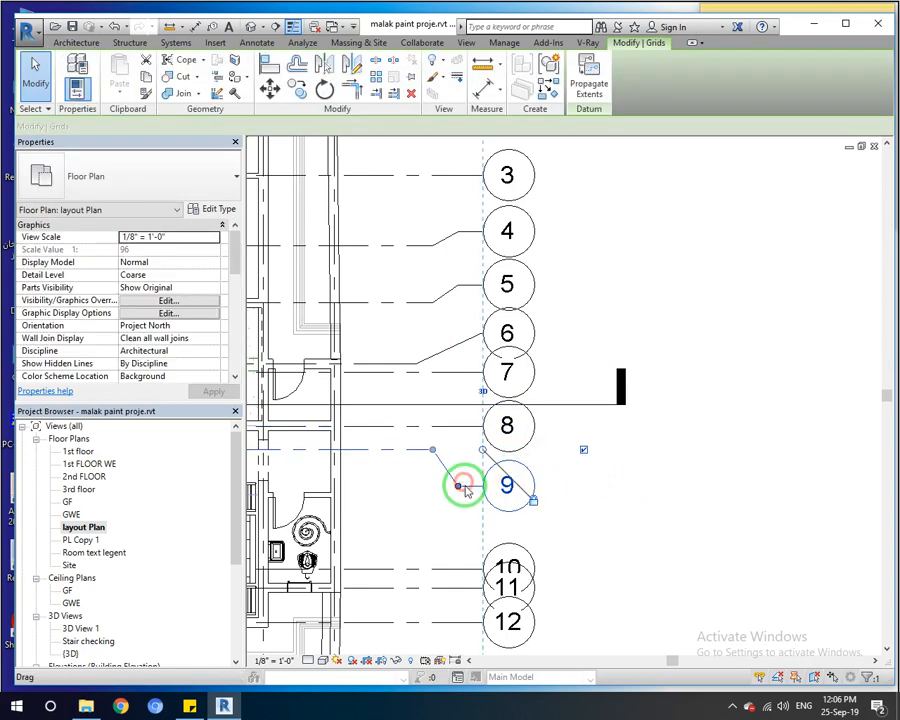
{"action": "left_click", "coordinate": [457, 487]}
{"action": "left_click_drag", "start_coordinate": [457, 506], "coordinate": [456, 514]}
{"action": "left_click", "coordinate": [636, 494]}
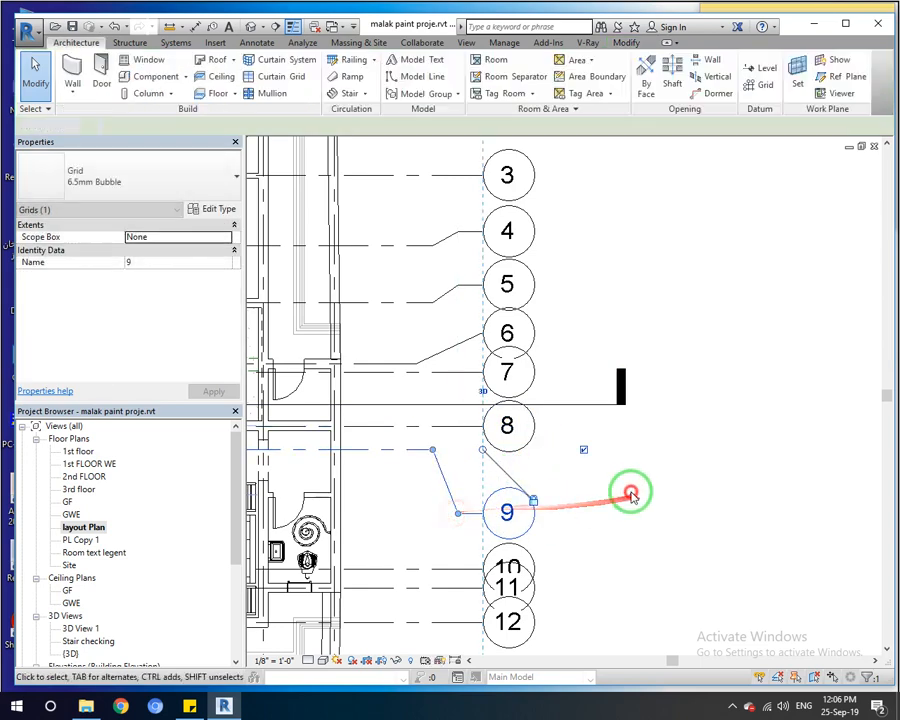
Add elbows to grid lines 8 and 7, lowering bubble 8 to just above bubble 9 and bubble 7 clear of bubble 6
{"action": "left_click", "coordinate": [463, 430]}
{"action": "left_click_drag", "start_coordinate": [457, 452], "coordinate": [458, 461]}
{"action": "left_click", "coordinate": [577, 426]}
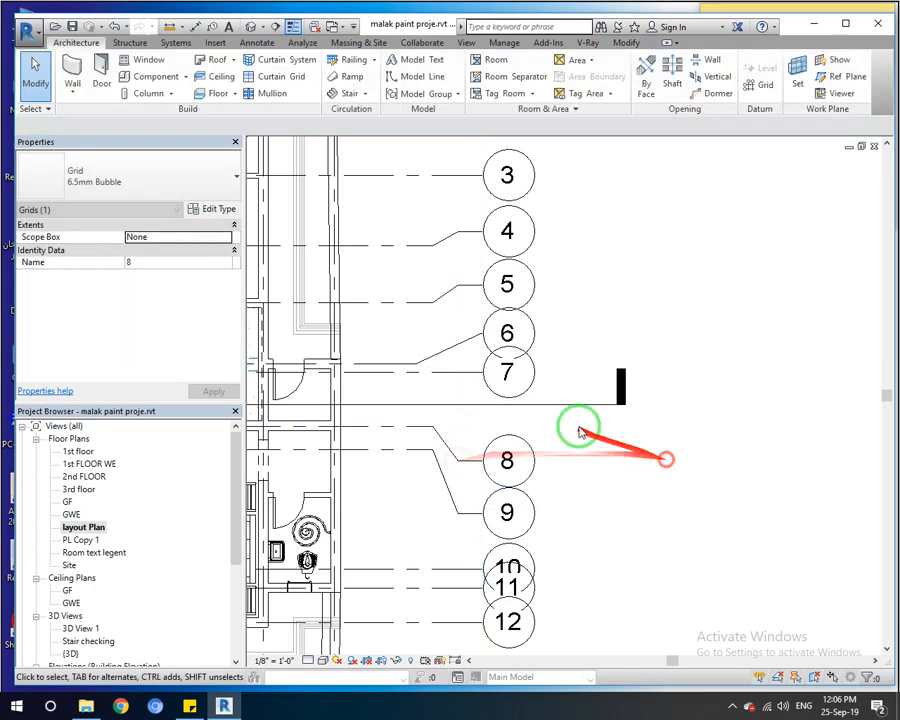
{"action": "left_click", "coordinate": [478, 375]}
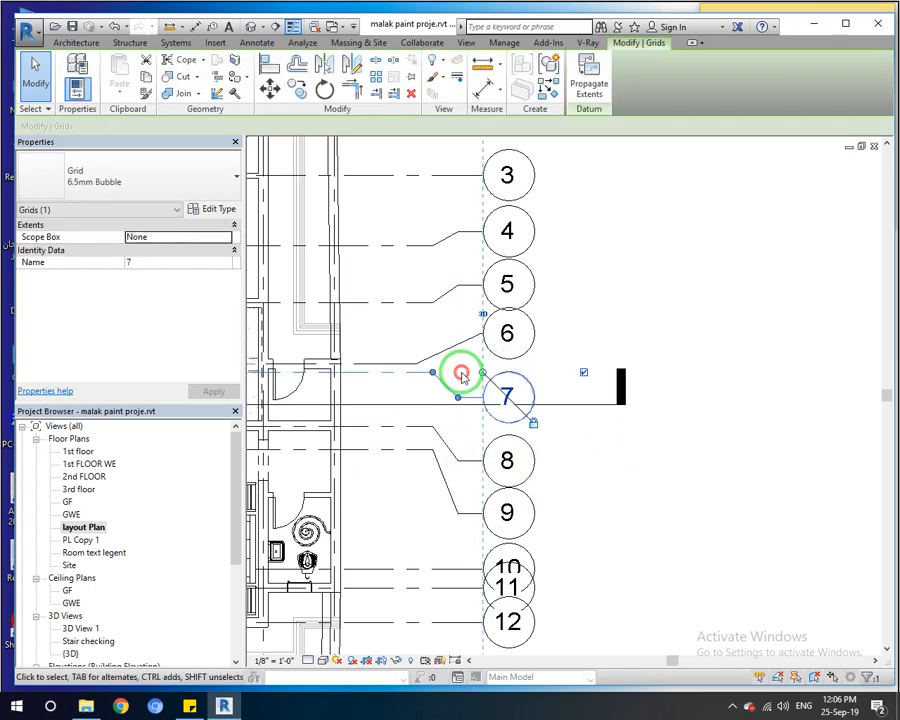
{"action": "left_click", "coordinate": [662, 486]}
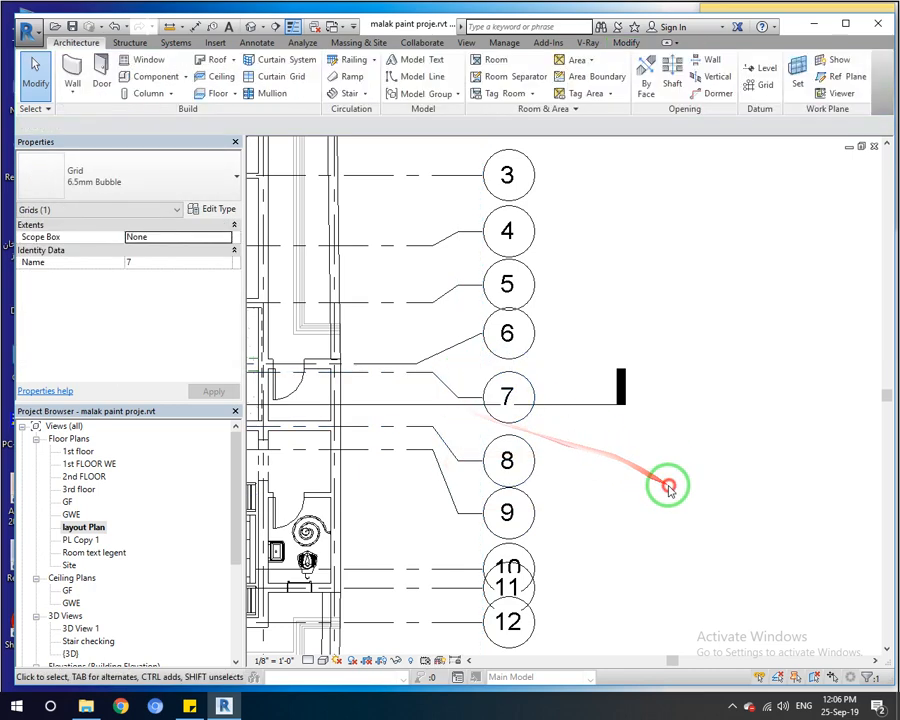
Lower grid 6's bubble slightly so that it sits midway between bubbles 5 and 7
{"action": "left_click", "coordinate": [493, 352]}
{"action": "left_click_drag", "start_coordinate": [474, 336], "coordinate": [488, 346]}
{"action": "left_click", "coordinate": [709, 490]}
Add an elbow to grid line 13 and lower its bubble towards bubble 14
{"action": "scroll", "coordinate": [467, 391], "scroll_direction": "down", "scroll_amount": 2}
{"action": "scroll", "coordinate": [502, 420], "scroll_direction": "down", "scroll_amount": 3}
{"action": "middle_click_drag", "start_coordinate": [517, 468], "coordinate": [504, 352]}
{"action": "scroll", "coordinate": [481, 445], "scroll_direction": "up", "scroll_amount": 2}
{"action": "left_click", "coordinate": [483, 420]}
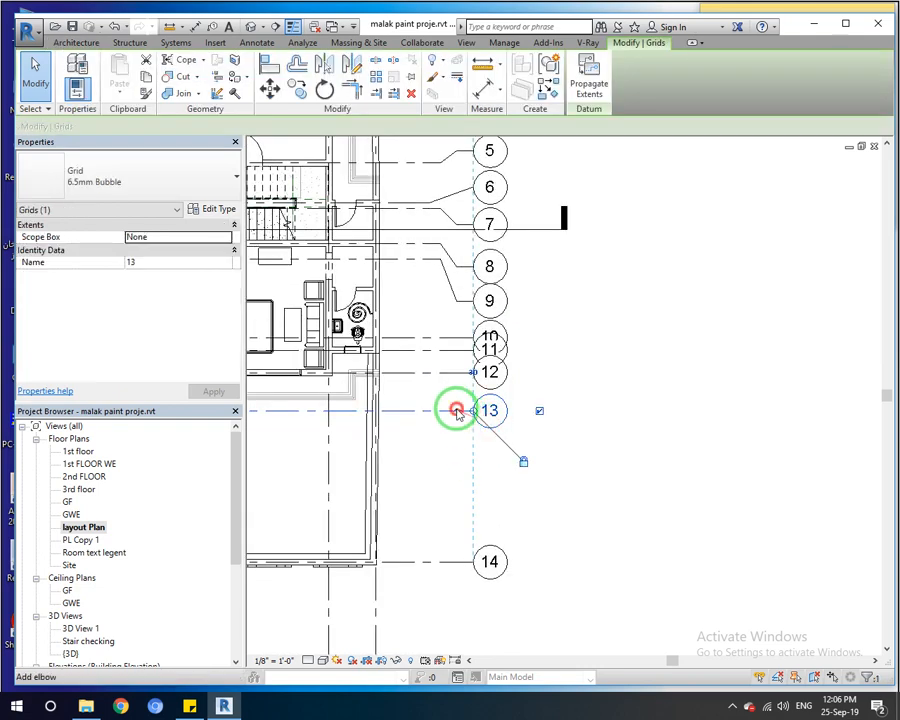
{"action": "left_click_drag", "start_coordinate": [458, 452], "coordinate": [458, 452]}
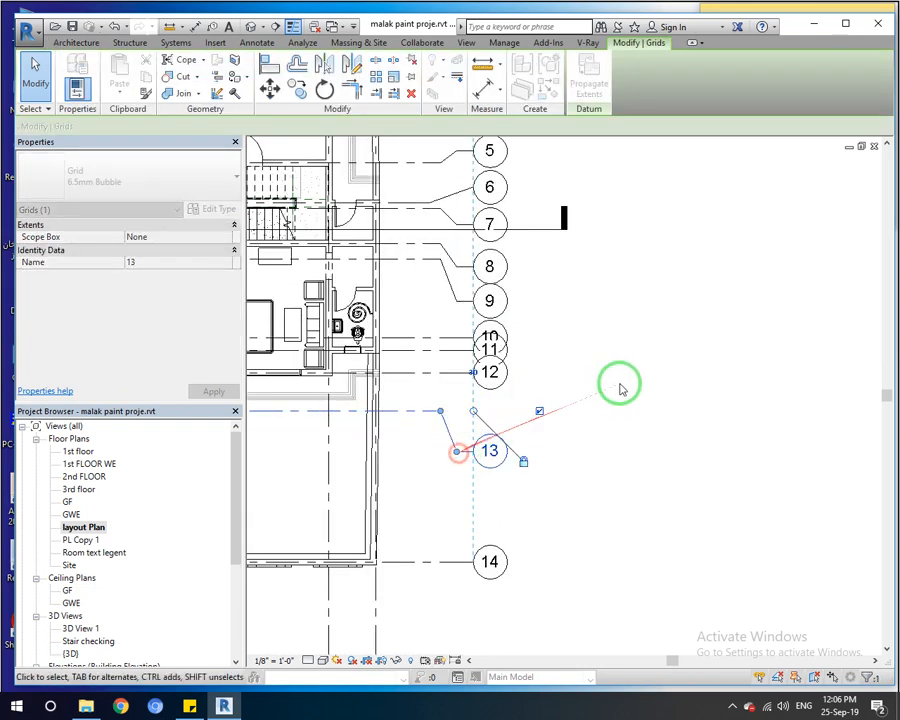
{"action": "left_click", "coordinate": [623, 382]}
Add an elbow to grid line 12 and lower its bubble to just above bubble 13
{"action": "left_click", "coordinate": [476, 384]}
{"action": "left_click", "coordinate": [456, 374]}
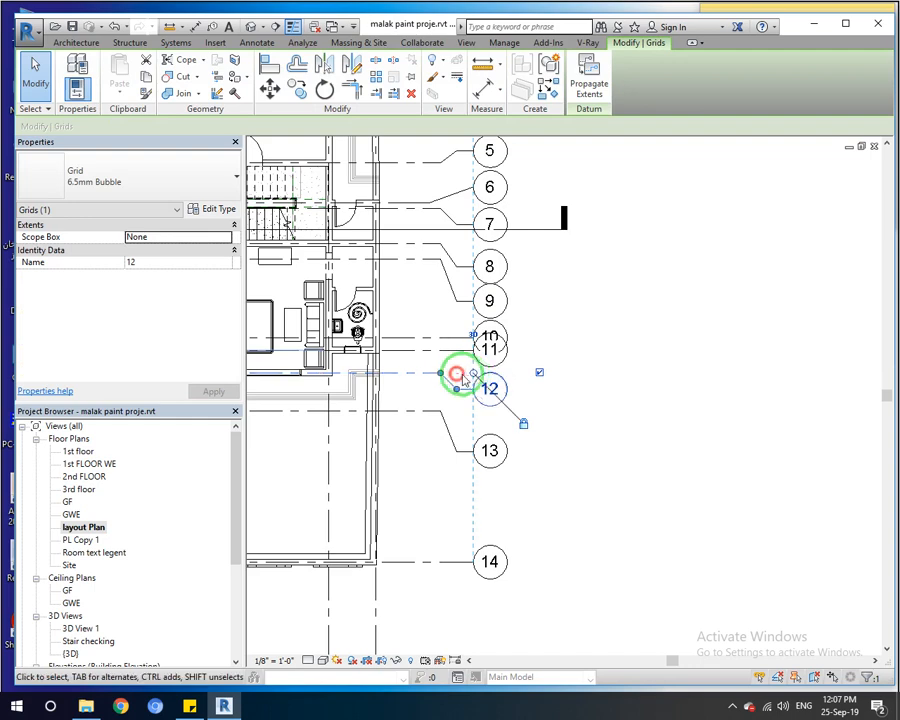
{"action": "left_click_drag", "start_coordinate": [458, 392], "coordinate": [457, 410]}
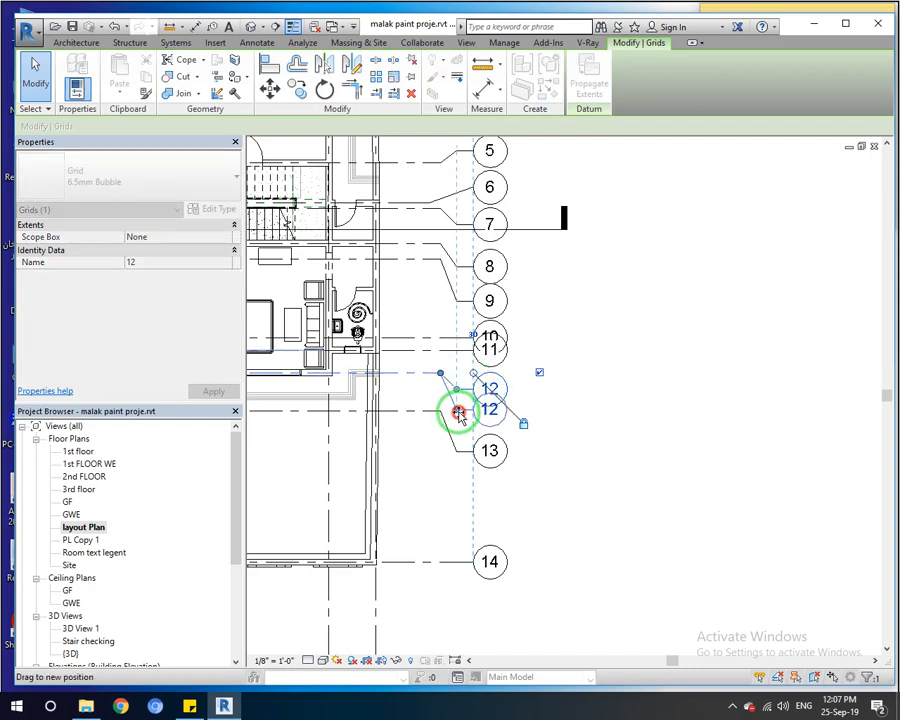
{"action": "left_click", "coordinate": [672, 418]}
Add an elbow to grid line 11 and lower its bubble midway between bubbles 10 and 12
{"action": "left_click", "coordinate": [466, 355]}
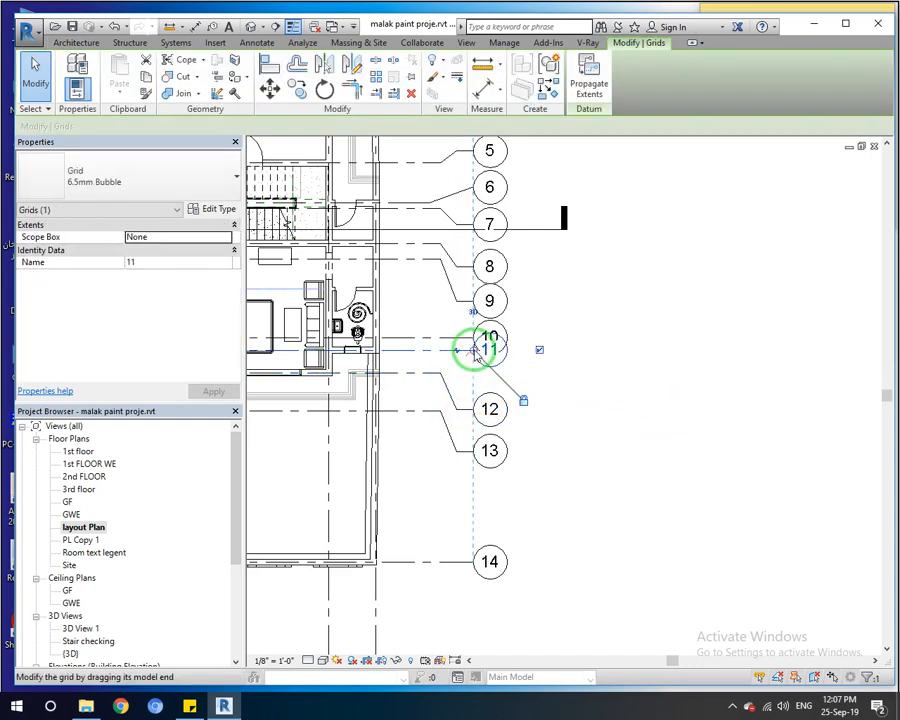
{"action": "left_click", "coordinate": [458, 353]}
{"action": "mouse_move", "coordinate": [458, 366]}
{"action": "left_mouse_down"}
{"action": "mouse_move", "coordinate": [458, 378]}
{"action": "mouse_move", "coordinate": [462, 372]}
{"action": "left_mouse_up"}
{"action": "left_click", "coordinate": [645, 388]}
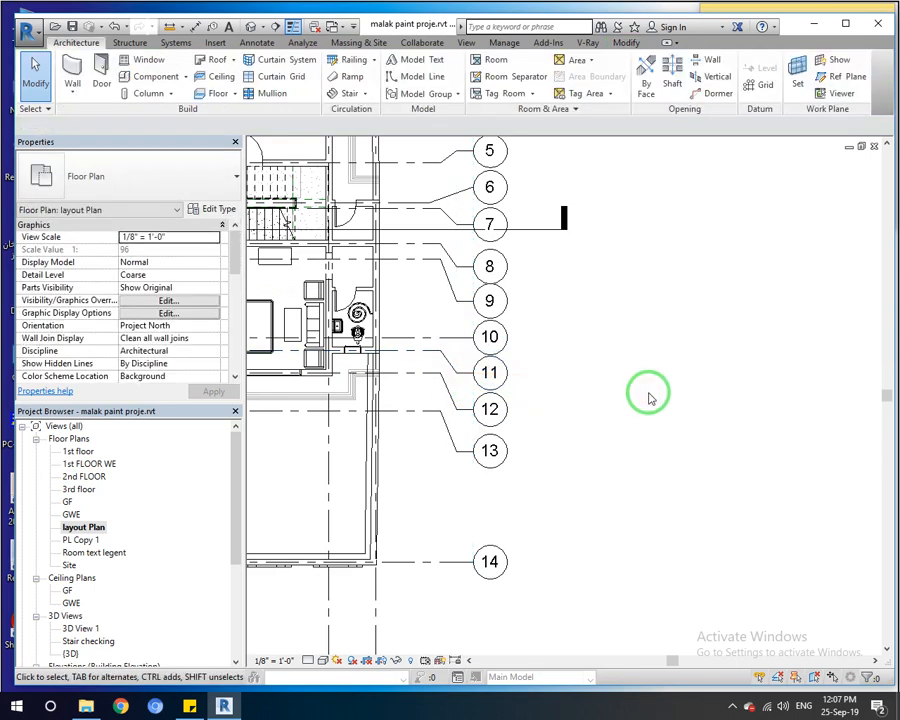
Turn on Plan View Symbols End 1 for the 6.5mm Bubble grid type so bubbles show at both ends
{"action": "scroll", "coordinate": [594, 395], "scroll_direction": "down", "scroll_amount": 5}
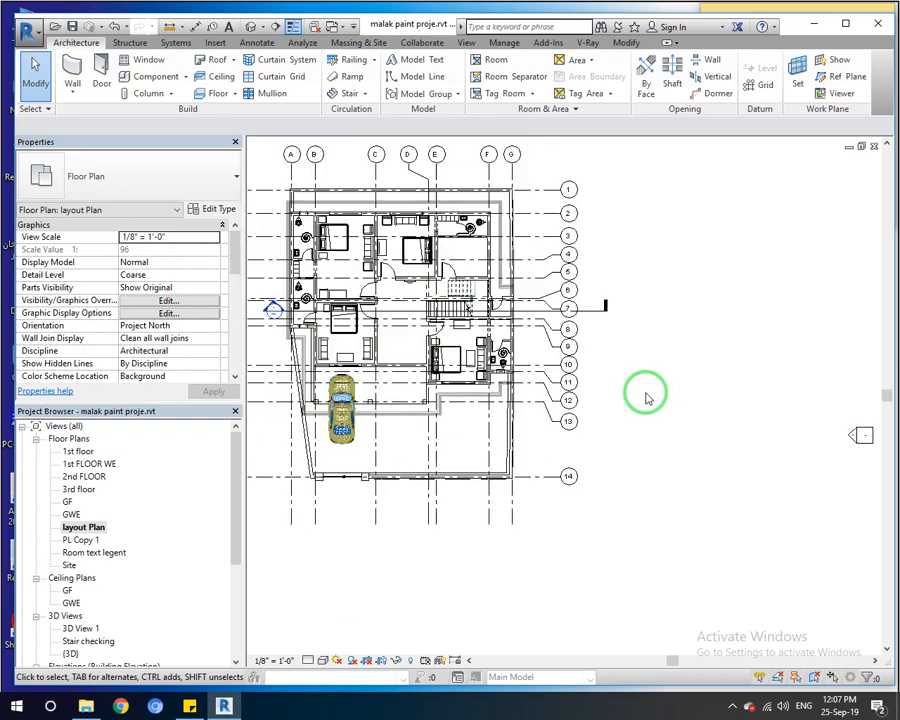
{"action": "scroll", "coordinate": [609, 384], "scroll_direction": "up", "scroll_amount": 1}
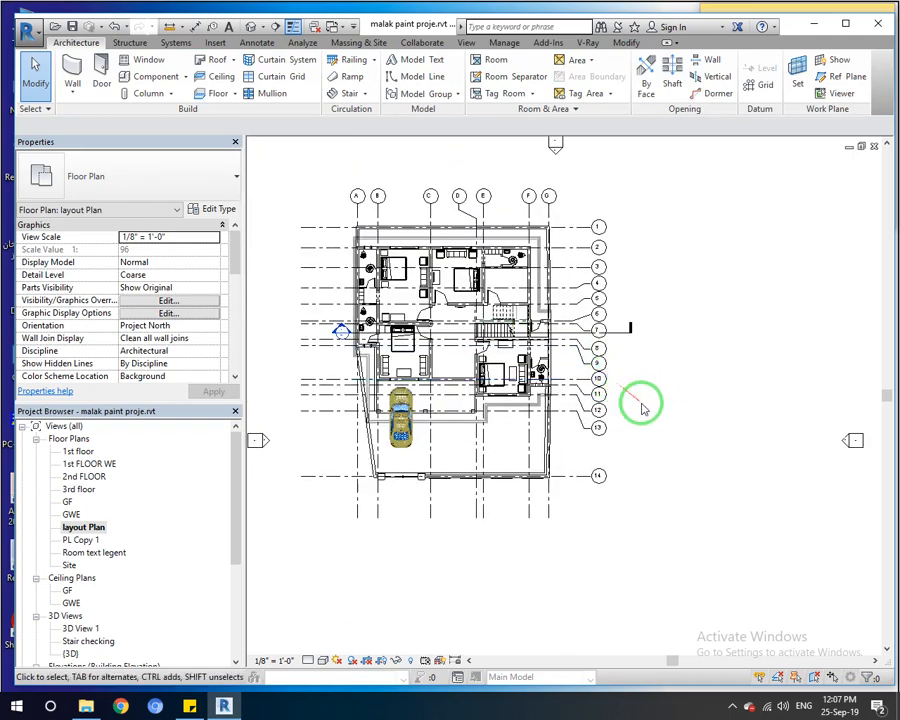
{"action": "middle_click_drag", "start_coordinate": [642, 435], "coordinate": [645, 444]}
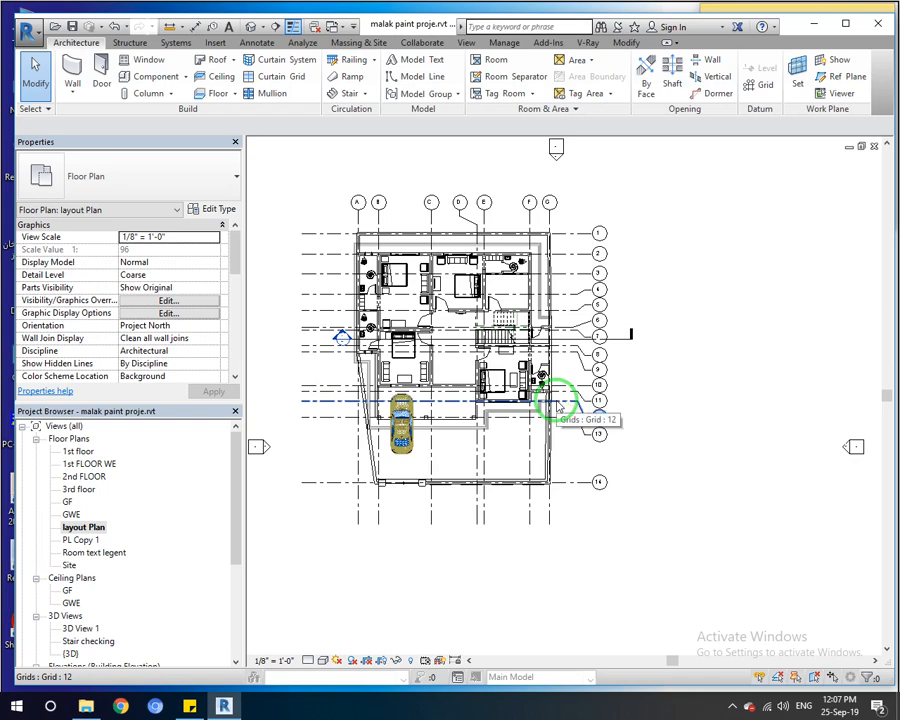
{"action": "left_click", "coordinate": [321, 236]}
{"action": "left_click", "coordinate": [215, 208]}
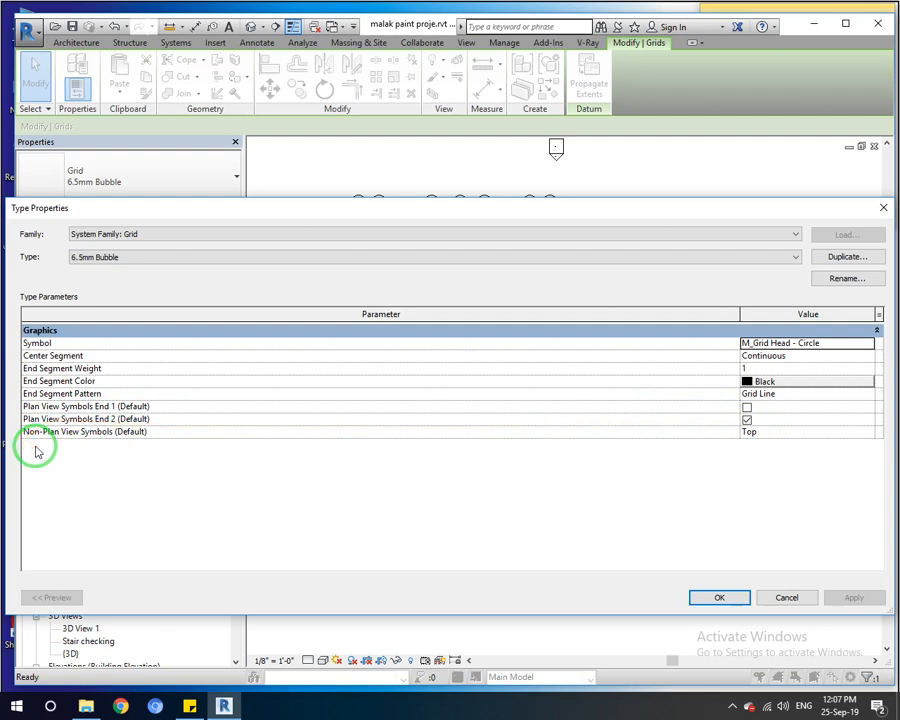
{"action": "left_click", "coordinate": [814, 431]}
{"action": "left_click", "coordinate": [869, 433]}
{"action": "left_click", "coordinate": [870, 434]}
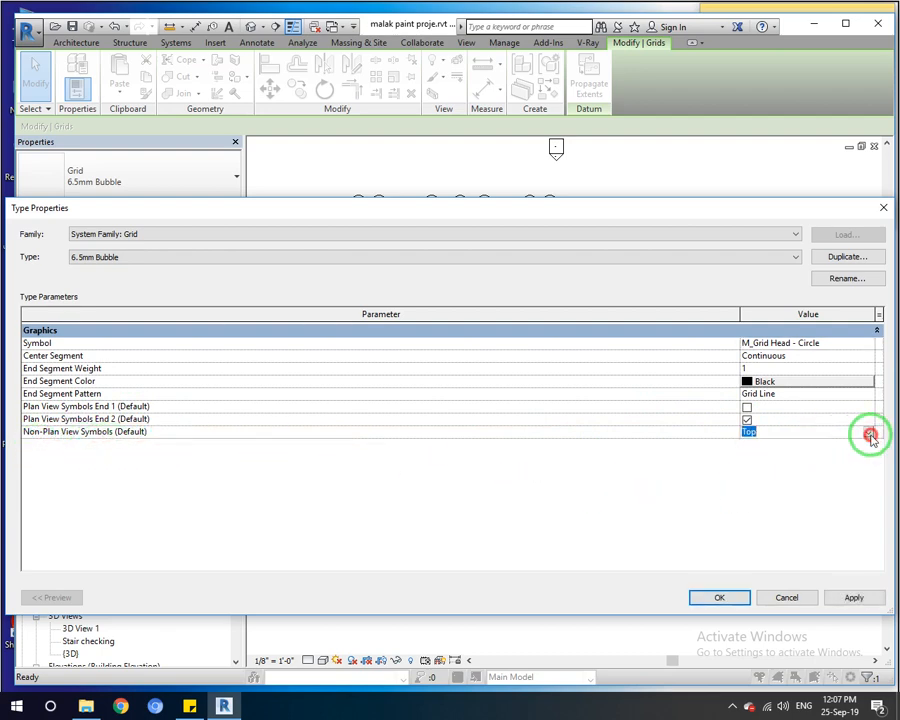
{"action": "left_click", "coordinate": [746, 407]}
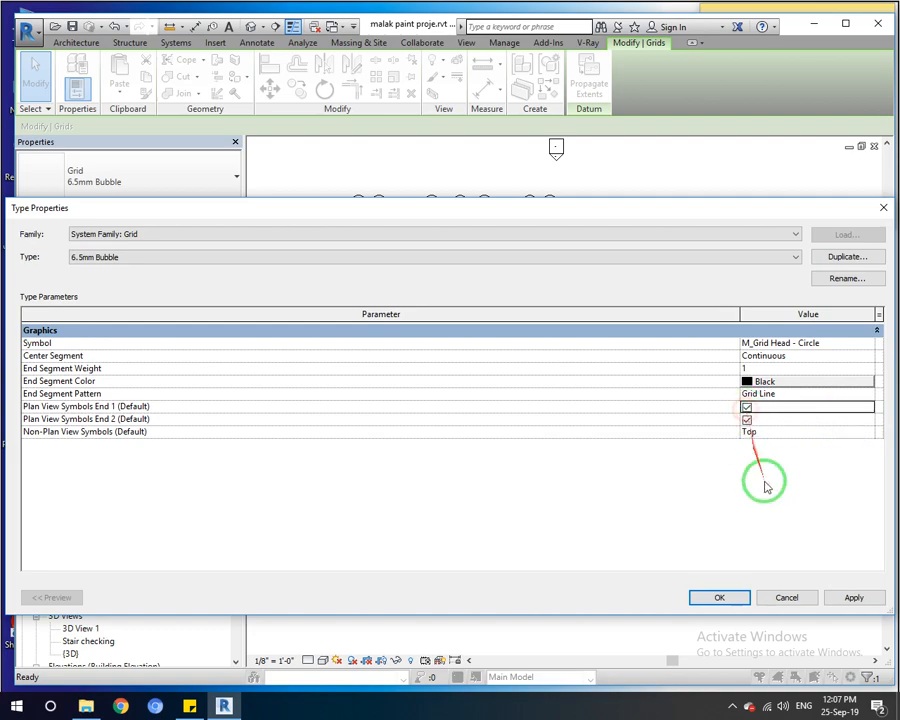
{"action": "left_click", "coordinate": [854, 597]}
{"action": "left_click", "coordinate": [720, 599]}
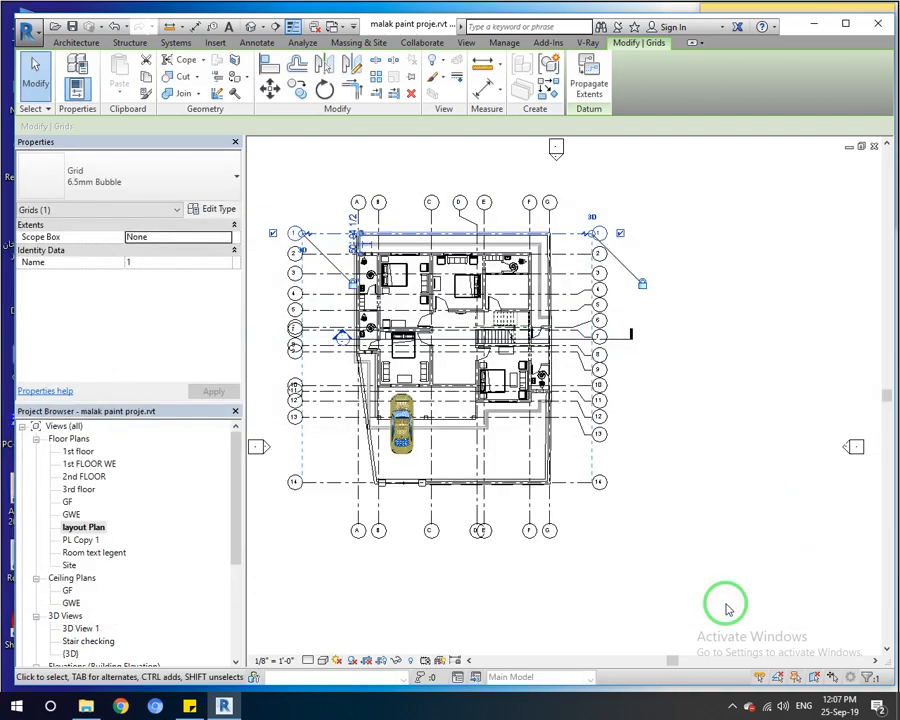
{"action": "left_click", "coordinate": [747, 541]}
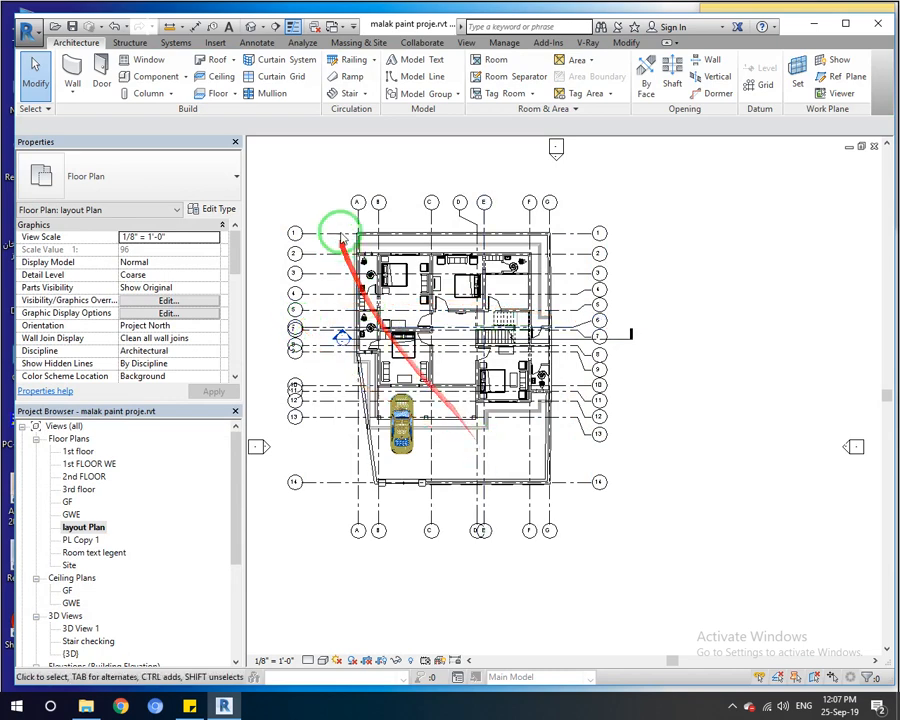
Place a chained aligned dimension across grid lines A to G, between their upper bubbles and the plan
{"action": "middle_click_drag", "start_coordinate": [402, 455], "coordinate": [444, 462]}
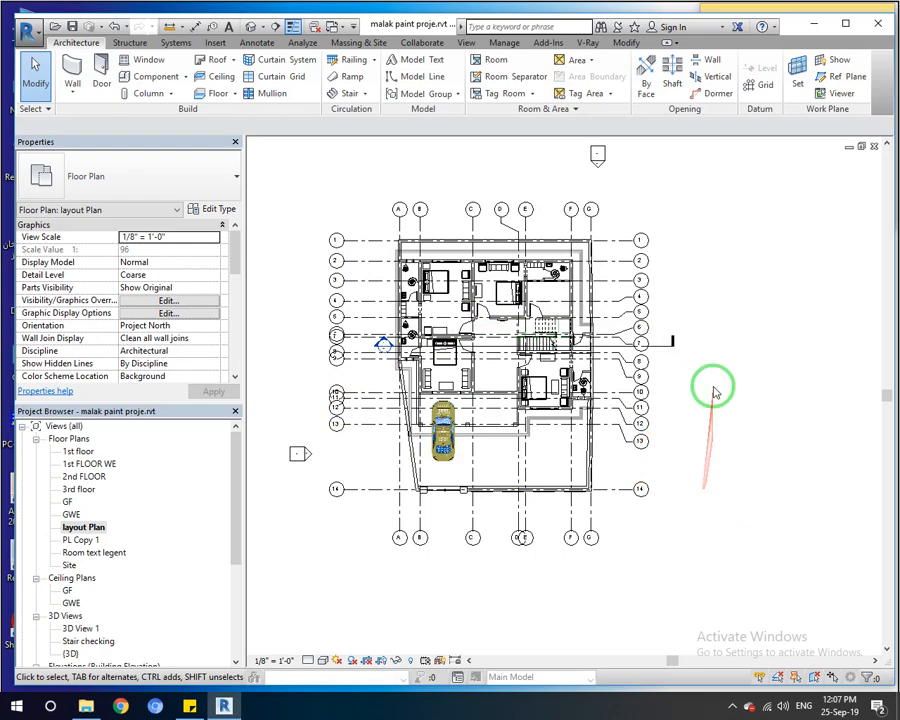
{"action": "scroll", "coordinate": [420, 195], "scroll_direction": "up", "scroll_amount": 3}
{"action": "scroll", "coordinate": [448, 250], "scroll_direction": "up", "scroll_amount": 2}
{"action": "scroll", "coordinate": [472, 236], "scroll_direction": "down", "scroll_amount": 3}
{"action": "scroll", "coordinate": [463, 192], "scroll_direction": "up", "scroll_amount": 2}
{"action": "scroll", "coordinate": [468, 197], "scroll_direction": "up", "scroll_amount": 1}
{"action": "middle_click_drag", "start_coordinate": [476, 203], "coordinate": [480, 270]}
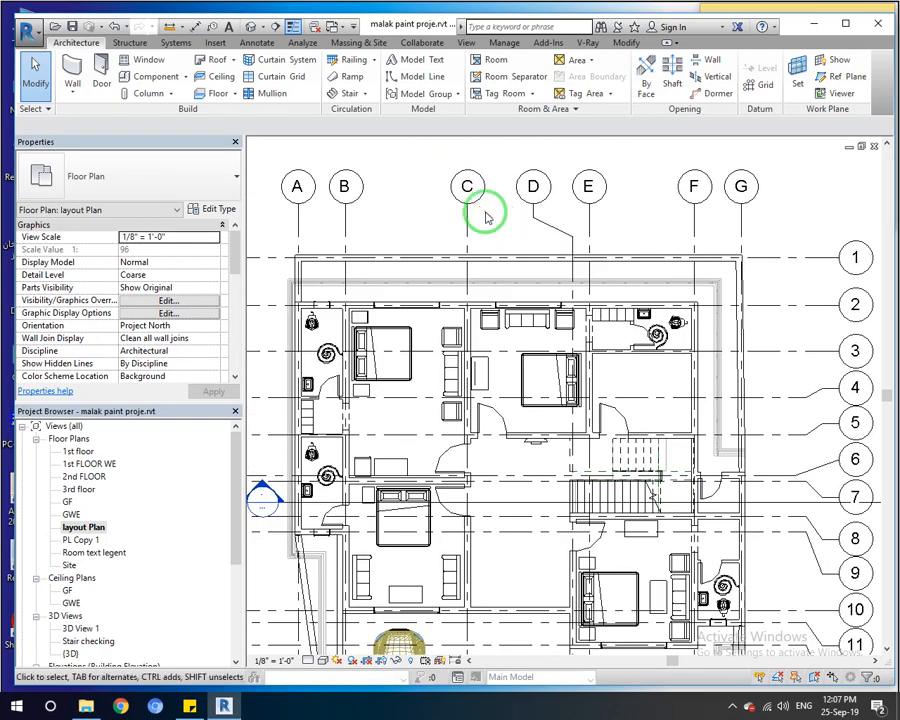
{"action": "left_click", "coordinate": [195, 27]}
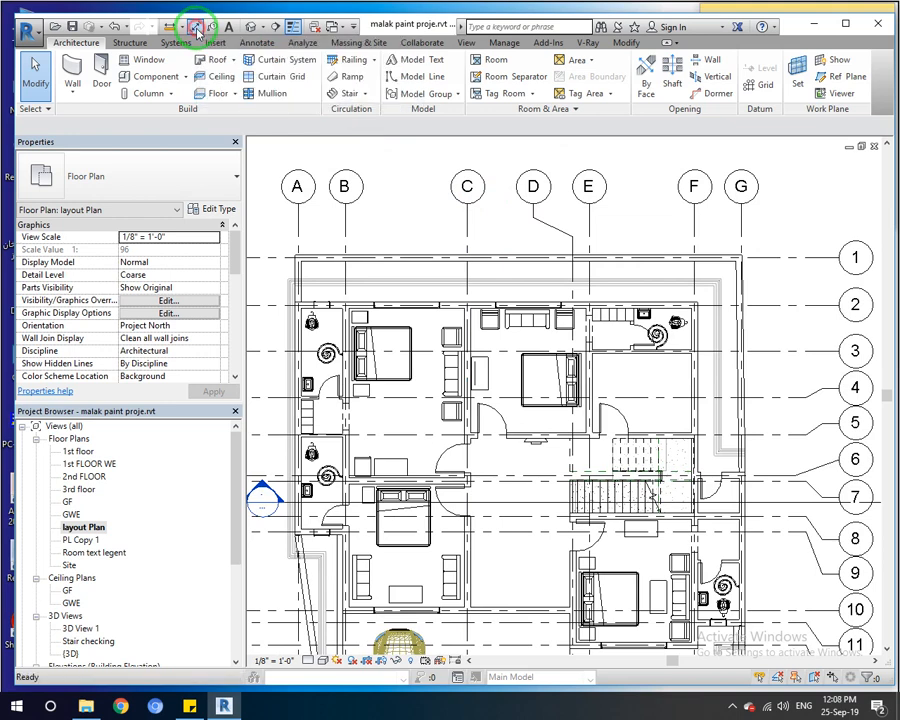
{"action": "left_click", "coordinate": [297, 228]}
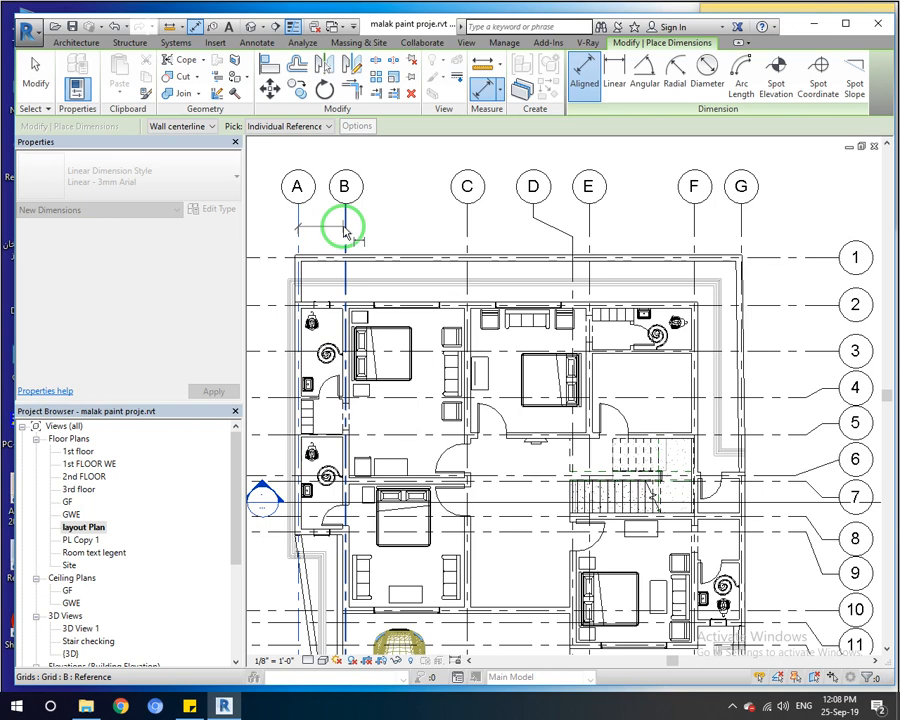
{"action": "left_click", "coordinate": [344, 230]}
{"action": "left_click", "coordinate": [466, 242]}
{"action": "left_click", "coordinate": [588, 245]}
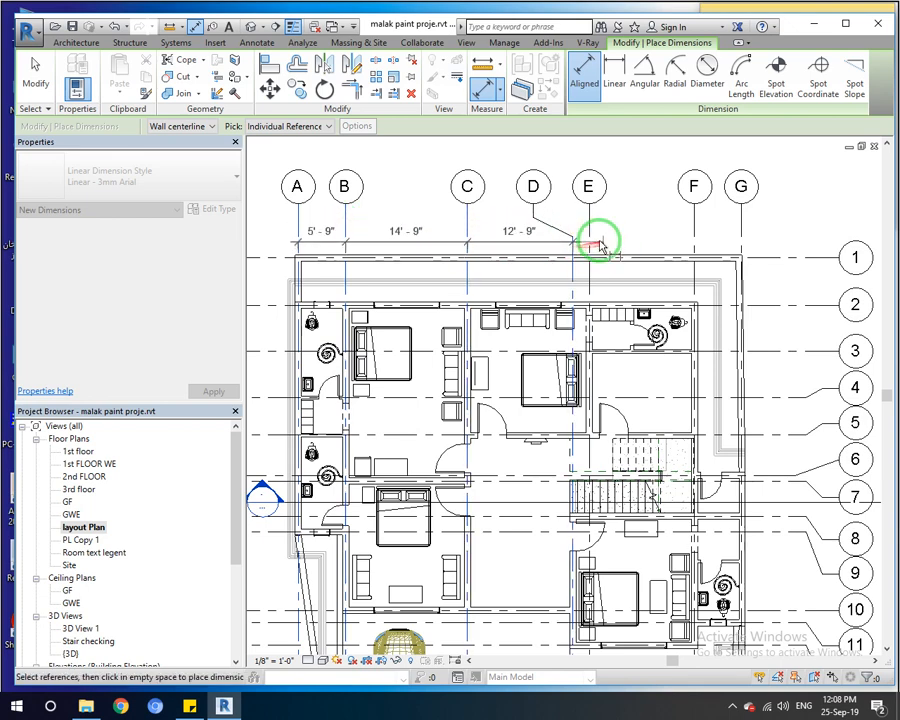
{"action": "left_click", "coordinate": [695, 246]}
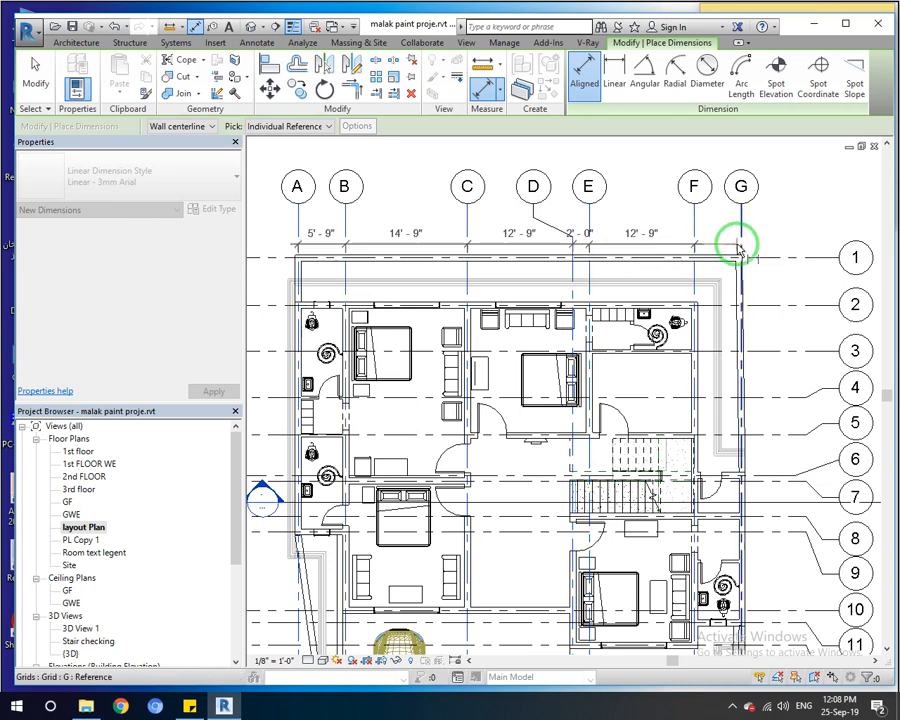
{"action": "left_click", "coordinate": [740, 246]}
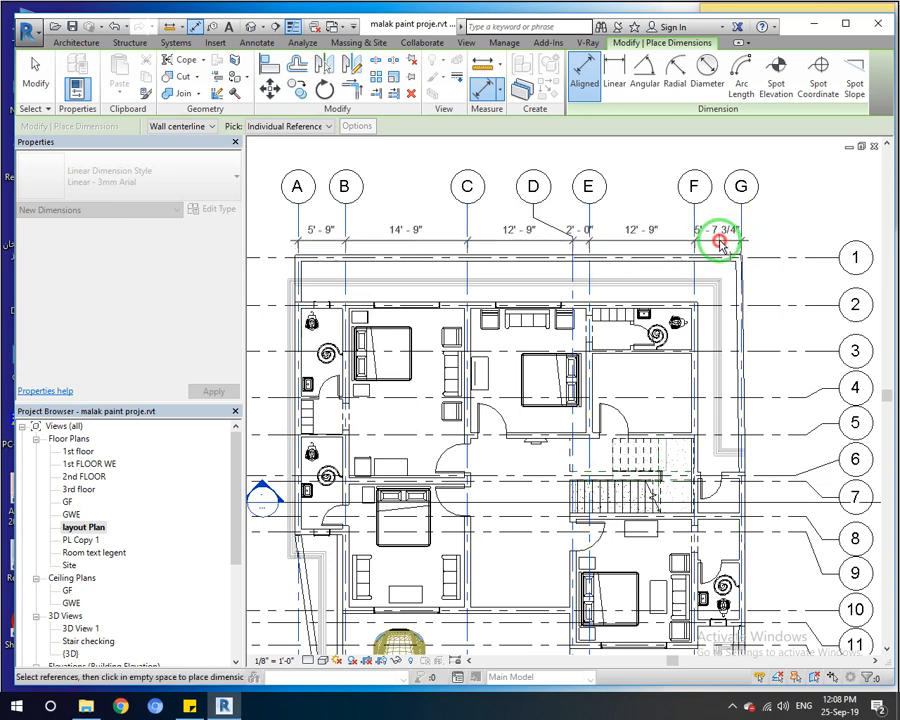
{"action": "middle_click_drag", "start_coordinate": [756, 296], "coordinate": [582, 217]}
{"action": "scroll", "coordinate": [586, 216], "scroll_direction": "down", "scroll_amount": 1}
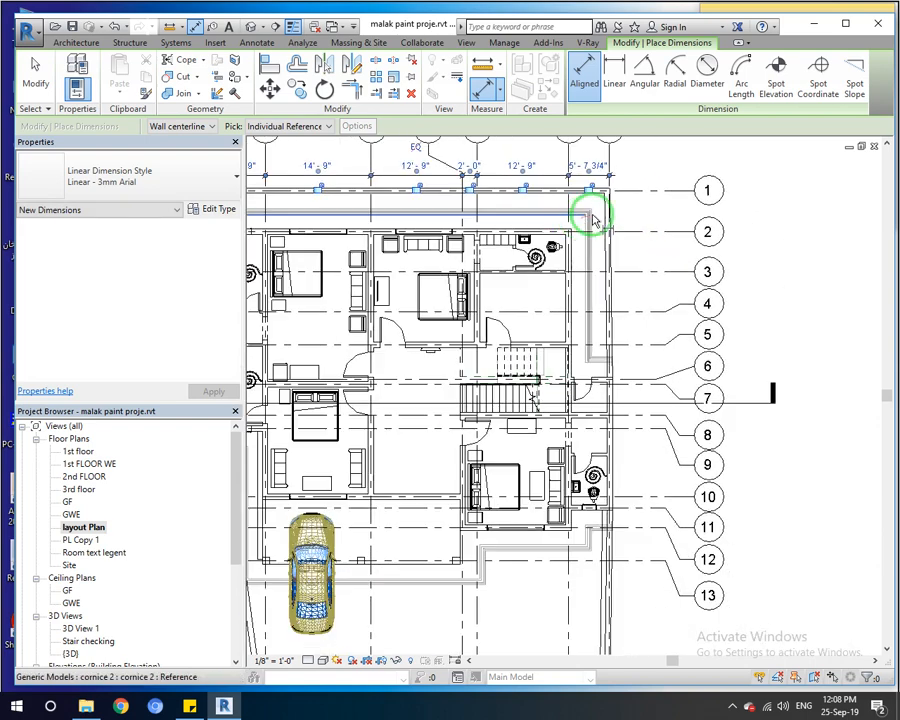
{"action": "left_click", "coordinate": [652, 191]}
{"action": "left_click", "coordinate": [666, 231]}
{"action": "left_click", "coordinate": [666, 272]}
{"action": "left_click", "coordinate": [658, 303]}
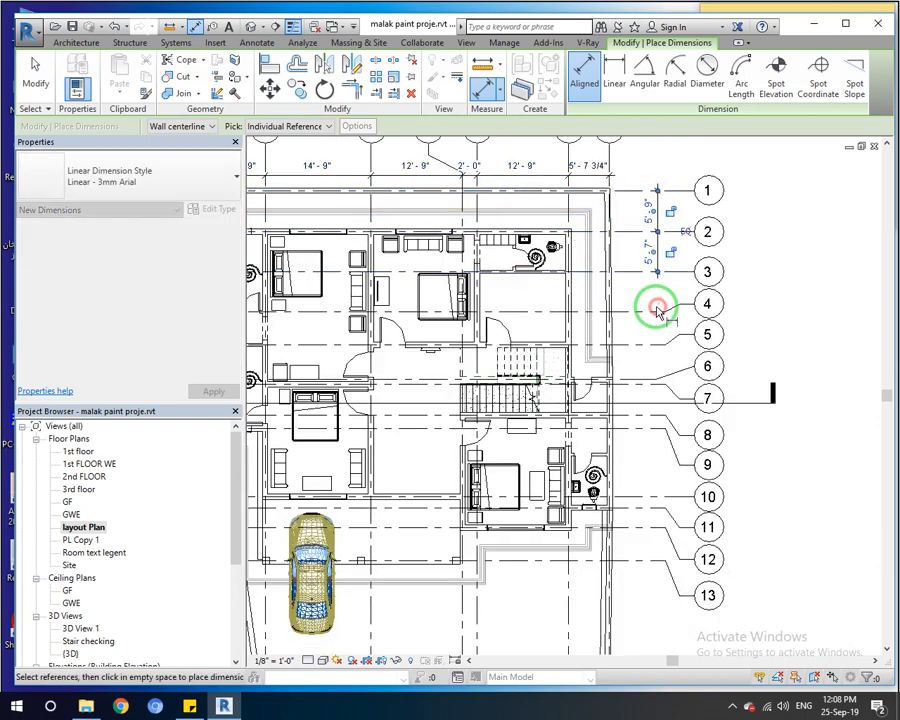
{"action": "key", "text": "Escape"}
{"action": "key", "text": "Escape"}
{"action": "left_click", "coordinate": [650, 220]}
{"action": "key", "text": "Delete"}
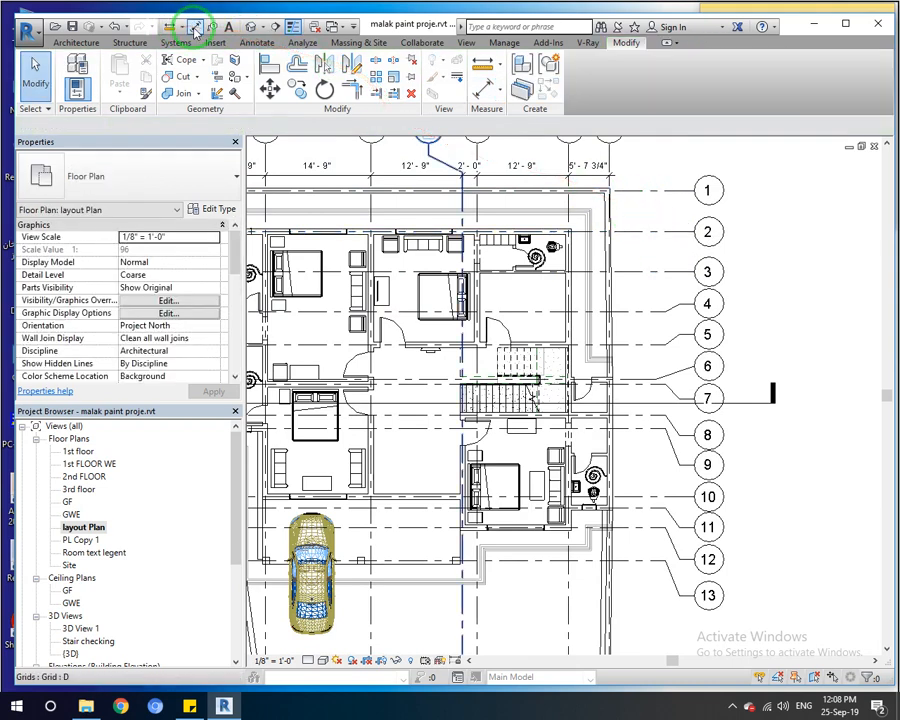
Place one chained aligned dimension through grid lines 1 to 14, between the right side of the plan and the numbered bubbles
{"action": "left_click", "coordinate": [194, 27]}
{"action": "left_click", "coordinate": [672, 190]}
{"action": "left_click", "coordinate": [665, 234]}
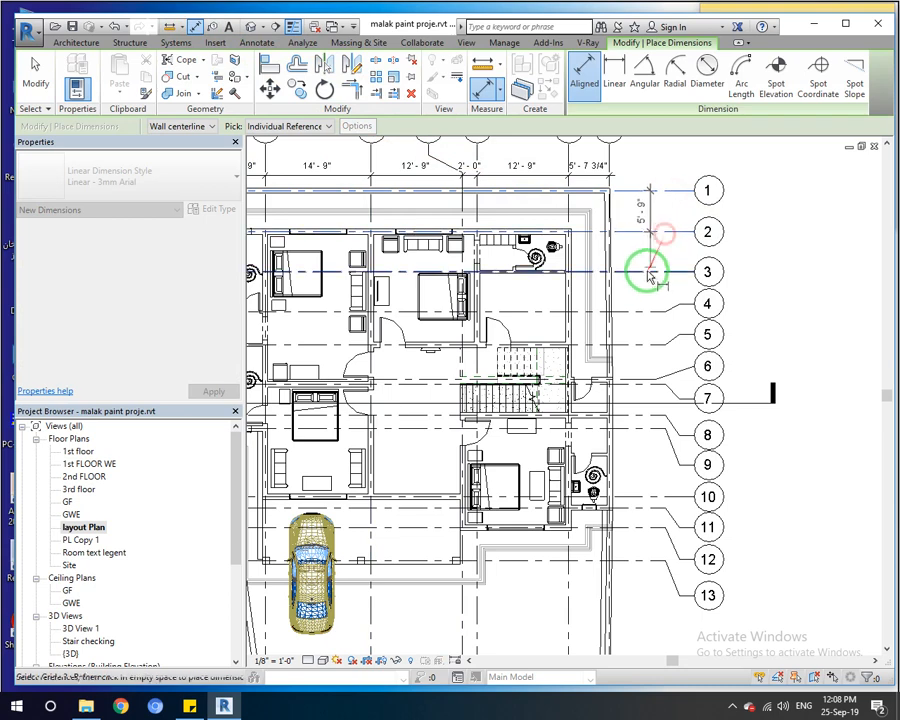
{"action": "left_click", "coordinate": [650, 272]}
{"action": "left_click", "coordinate": [650, 308]}
{"action": "left_click", "coordinate": [648, 340]}
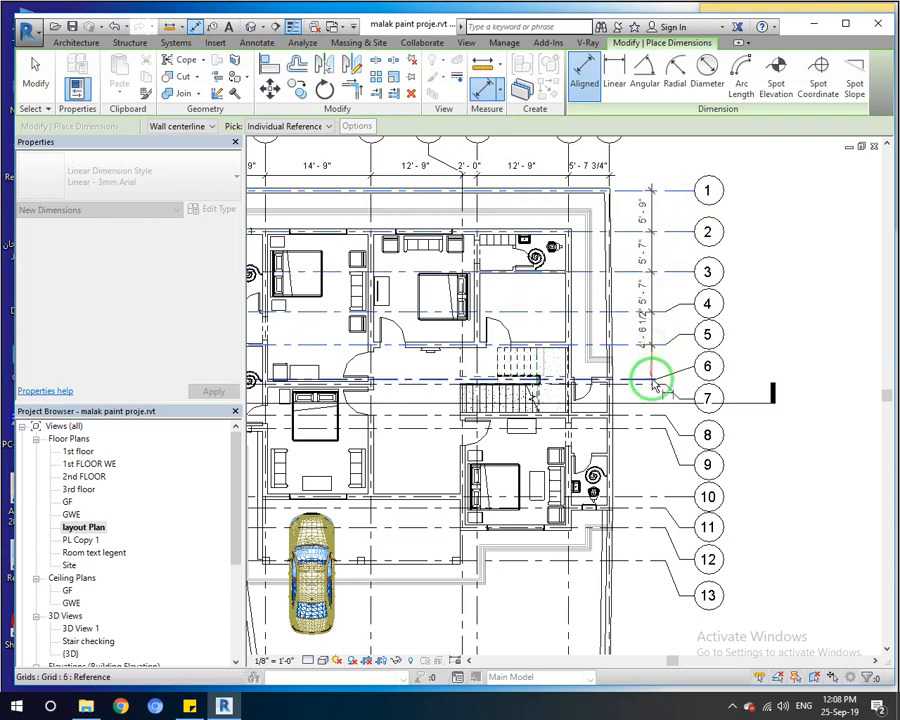
{"action": "left_click", "coordinate": [652, 380]}
{"action": "middle_click_drag", "start_coordinate": [641, 397], "coordinate": [662, 310]}
{"action": "left_click", "coordinate": [659, 325]}
{"action": "left_click", "coordinate": [663, 368]}
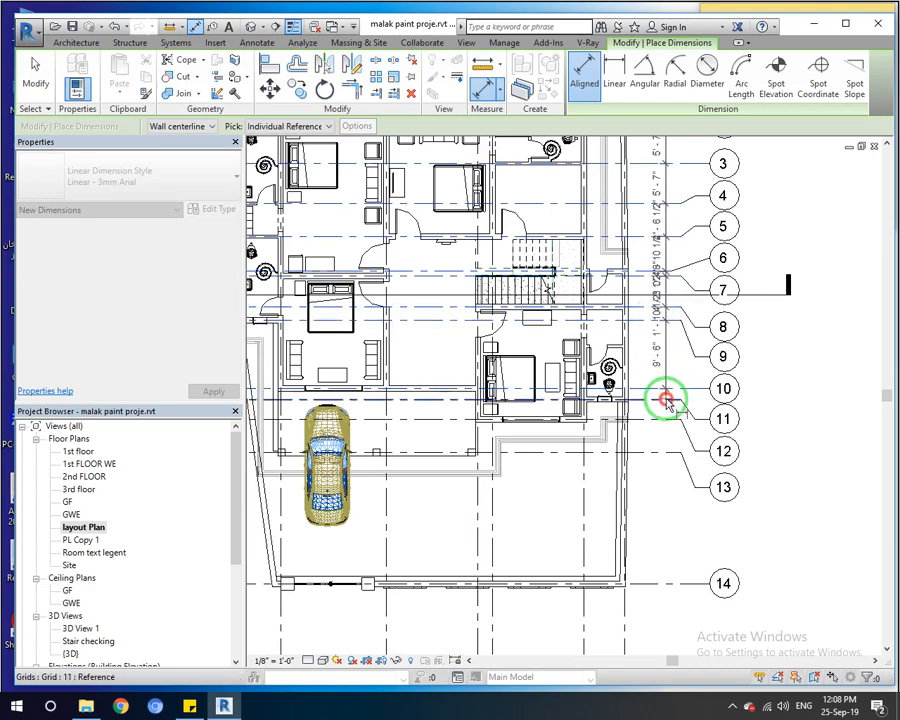
{"action": "left_click", "coordinate": [667, 402]}
{"action": "left_click", "coordinate": [650, 424]}
{"action": "left_click", "coordinate": [660, 455]}
{"action": "left_click", "coordinate": [668, 585]}
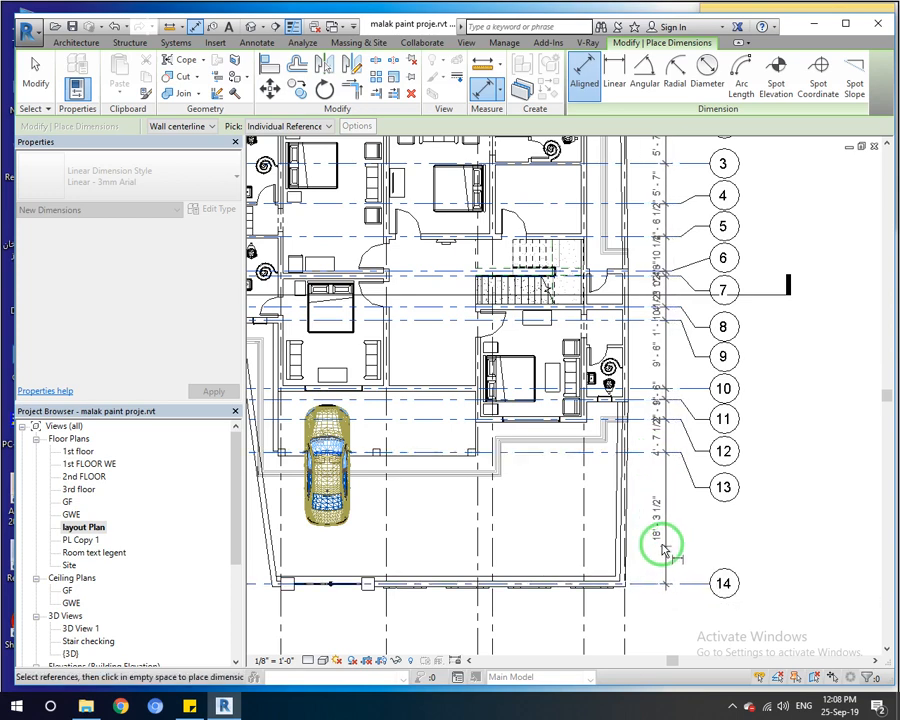
{"action": "left_click", "coordinate": [662, 540]}
{"action": "scroll", "coordinate": [668, 536], "scroll_direction": "up", "scroll_amount": 5}
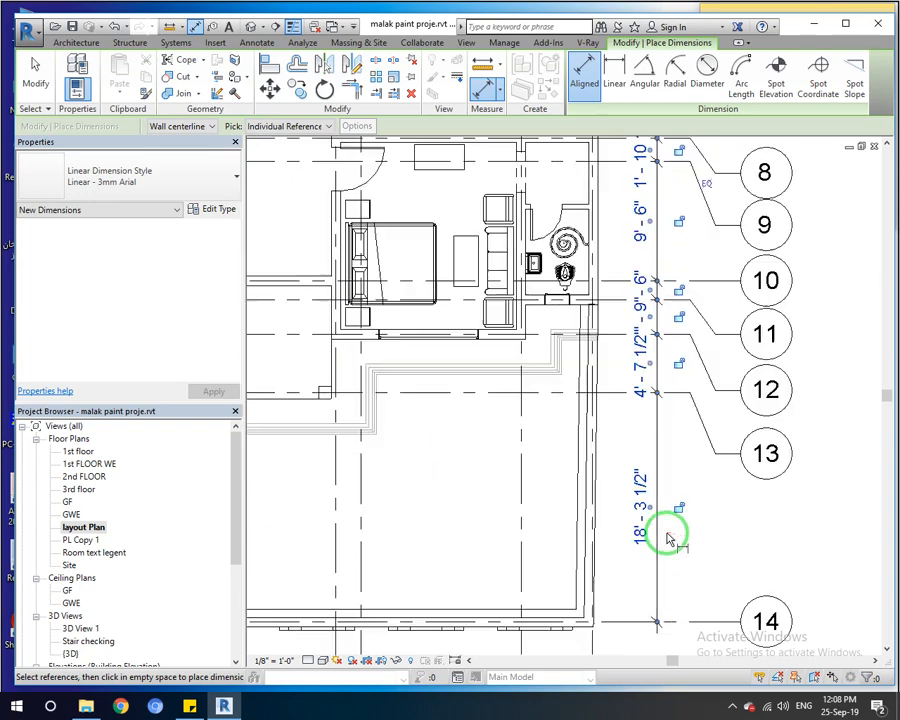
{"action": "key", "text": "Escape"}
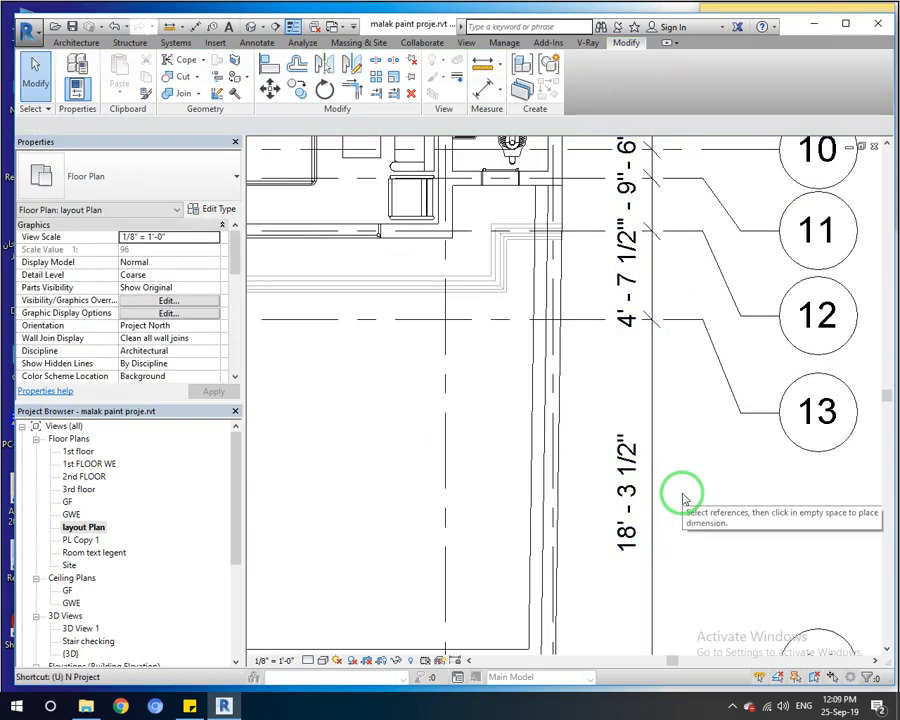
Set the project's length units to round to the nearest 1"
{"action": "left_click", "coordinate": [474, 311]}
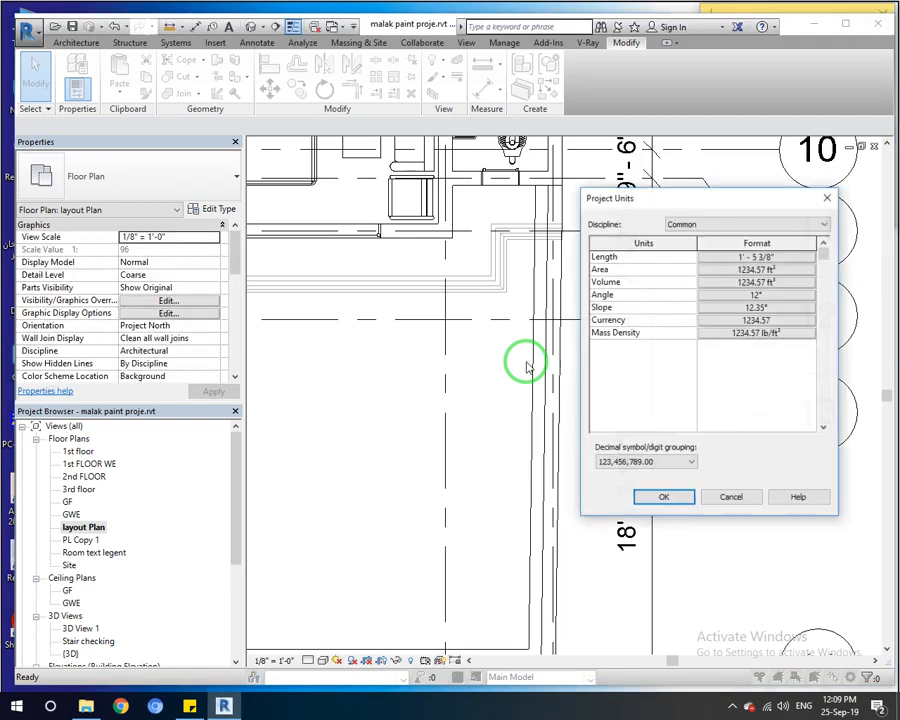
{"action": "left_click", "coordinate": [745, 257]}
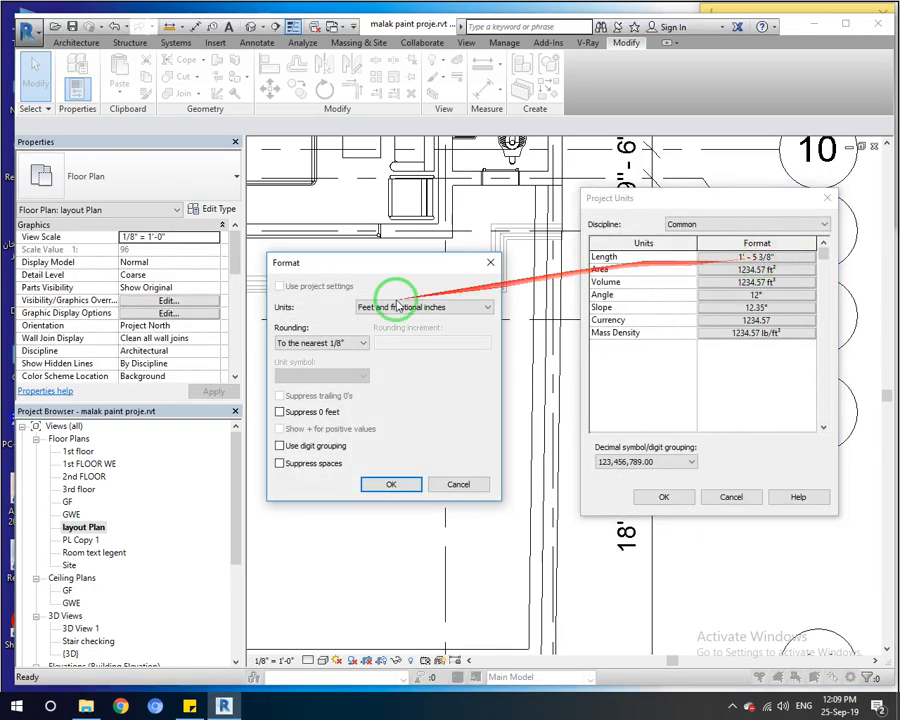
{"action": "left_click", "coordinate": [320, 343]}
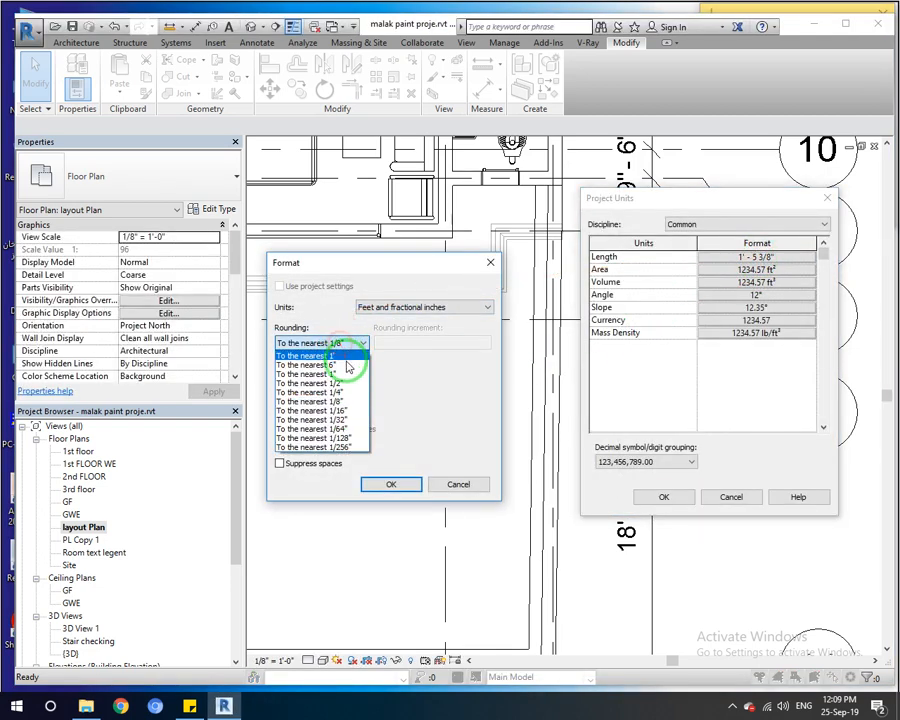
{"action": "left_click", "coordinate": [345, 375]}
{"action": "left_click", "coordinate": [402, 484]}
{"action": "left_click", "coordinate": [677, 503]}
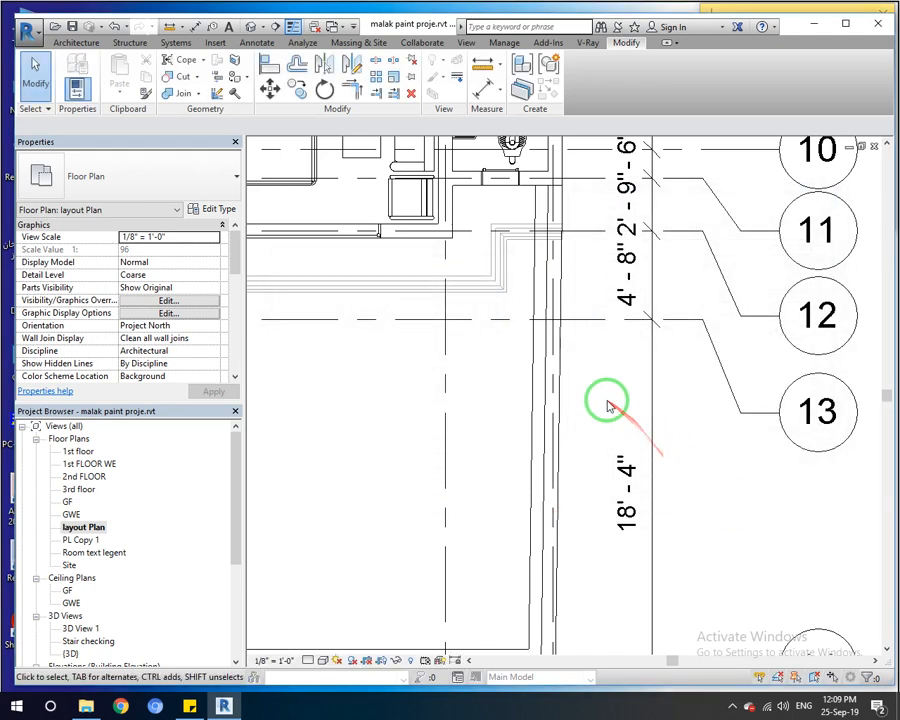
Set the text size of the Linear - 3mm Arial dimension style to 15/256" using the numbered-grid dimension chain
{"action": "scroll", "coordinate": [623, 320], "scroll_direction": "down", "scroll_amount": 3}
{"action": "middle_click_drag", "start_coordinate": [683, 306], "coordinate": [649, 471]}
{"action": "scroll", "coordinate": [593, 270], "scroll_direction": "down", "scroll_amount": 2}
{"action": "middle_click_drag", "start_coordinate": [590, 266], "coordinate": [589, 330]}
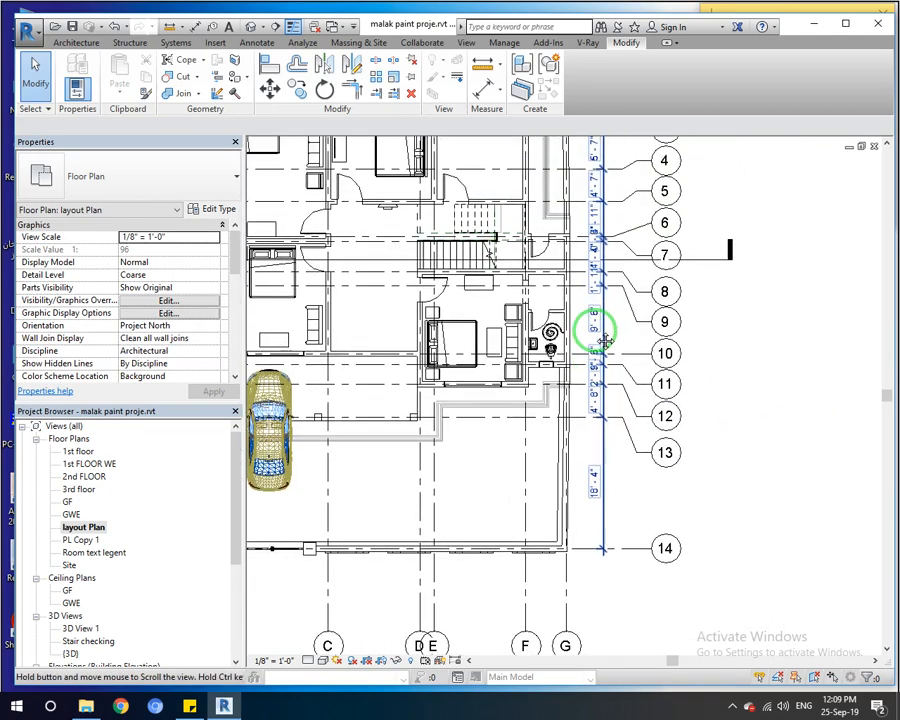
{"action": "left_click", "coordinate": [590, 326]}
{"action": "left_click", "coordinate": [210, 208]}
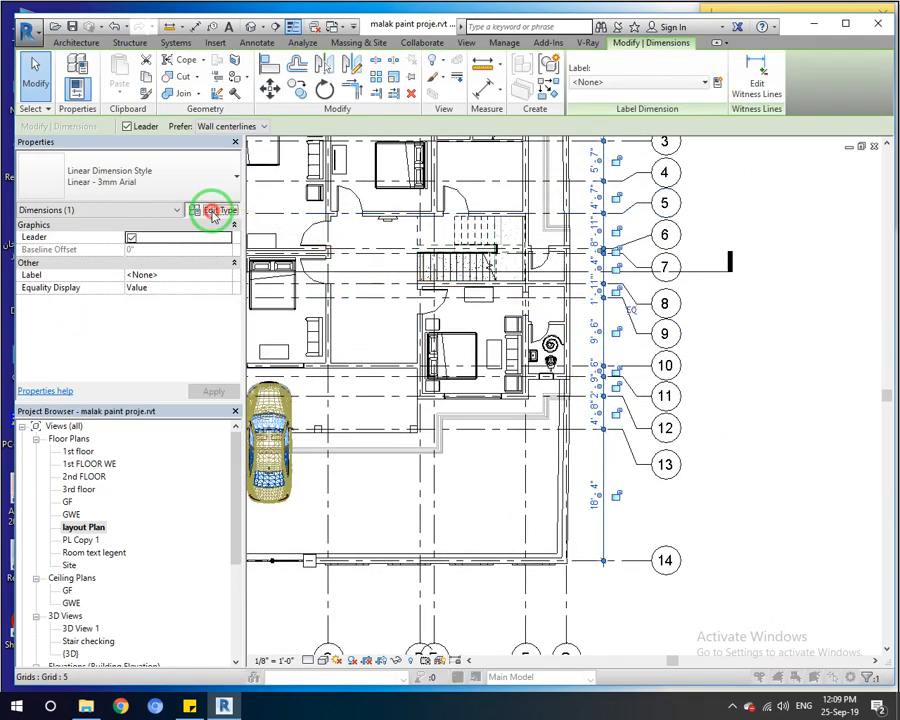
{"action": "scroll", "coordinate": [216, 410], "scroll_direction": "down", "scroll_amount": 1}
{"action": "scroll", "coordinate": [220, 413], "scroll_direction": "up", "scroll_amount": 1}
{"action": "scroll", "coordinate": [220, 413], "scroll_direction": "down", "scroll_amount": 2}
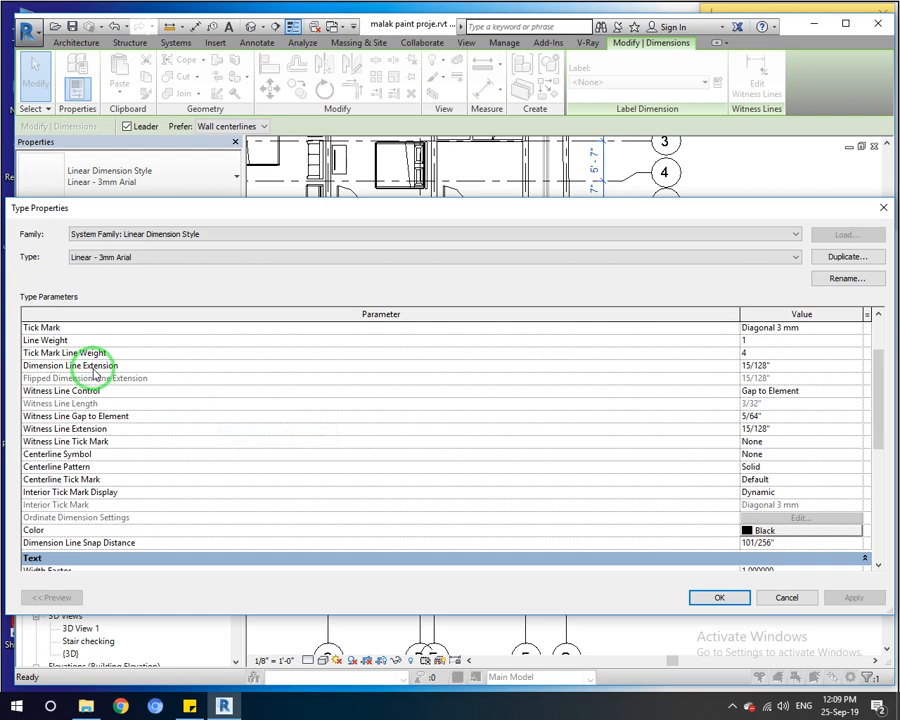
{"action": "scroll", "coordinate": [400, 424], "scroll_direction": "down", "scroll_amount": 2}
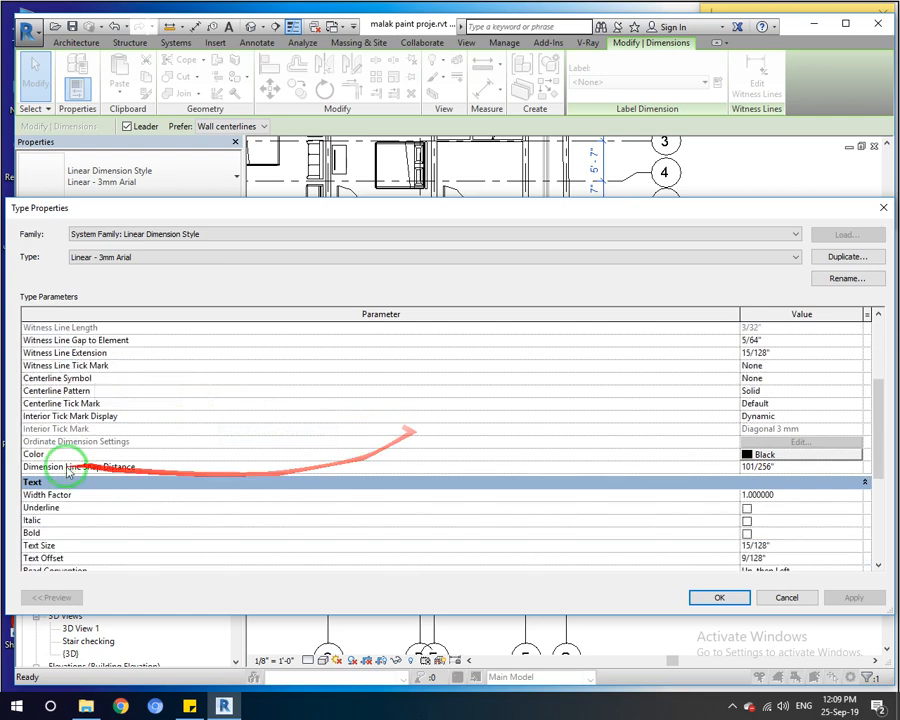
{"action": "scroll", "coordinate": [100, 470], "scroll_direction": "down", "scroll_amount": 2}
{"action": "scroll", "coordinate": [58, 463], "scroll_direction": "down", "scroll_amount": 1}
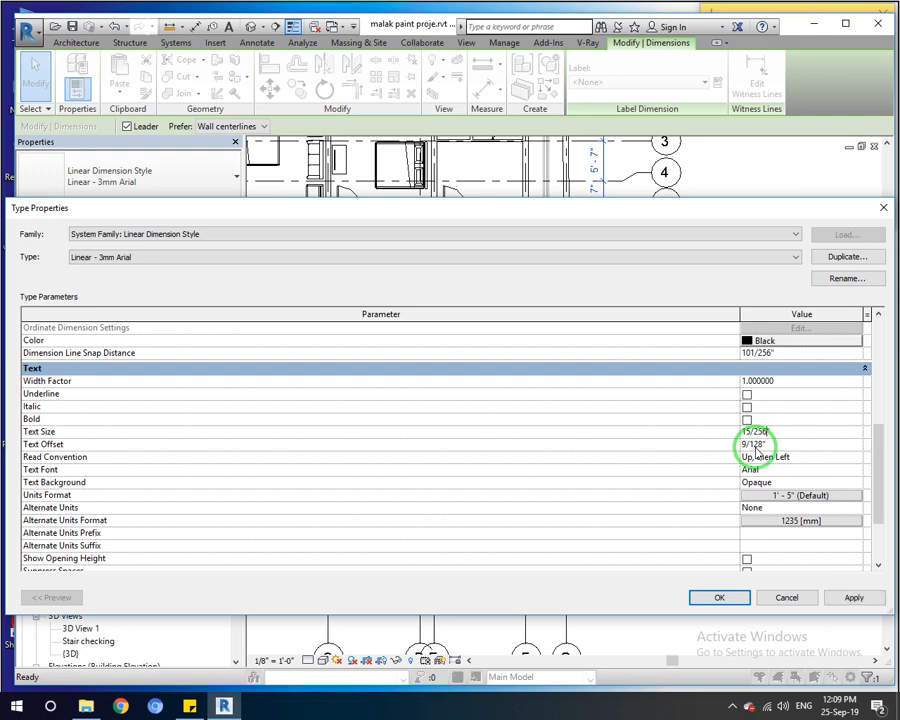
{"action": "left_click", "coordinate": [851, 598]}
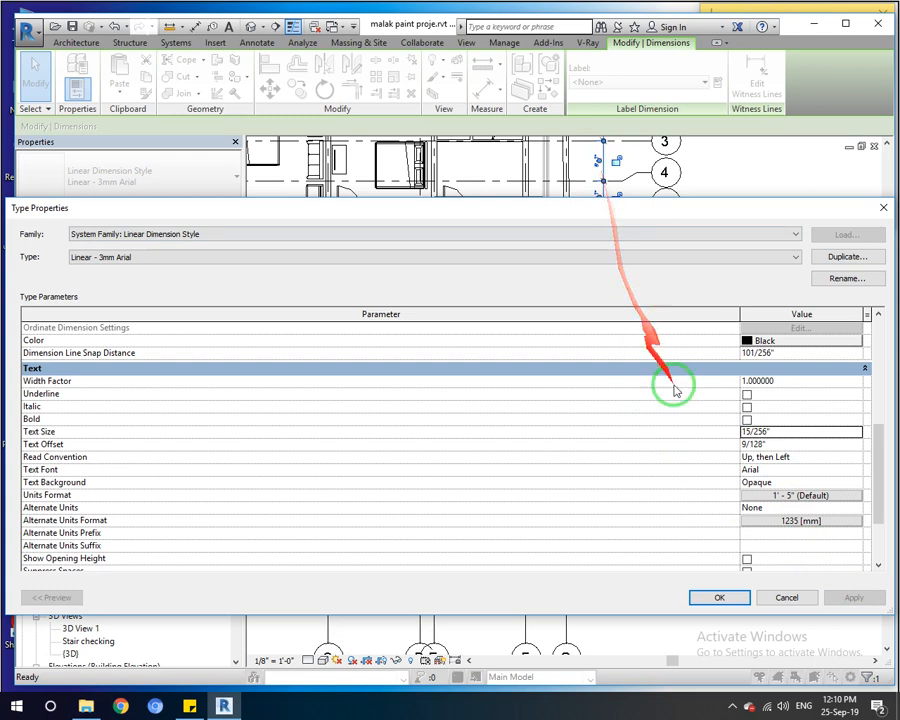
Try text sizes of 1" and 1/8" for the Linear - 3mm Arial dimension style
{"action": "left_click", "coordinate": [776, 433]}
{"action": "left_click_drag", "start_coordinate": [777, 432], "coordinate": [730, 434]}
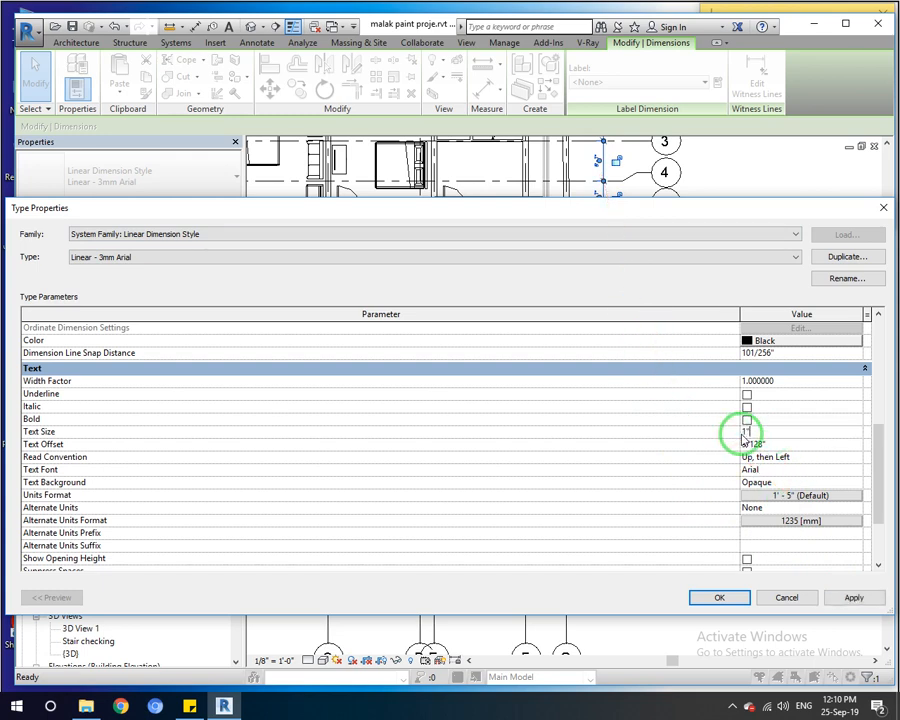
{"action": "left_click", "coordinate": [855, 599]}
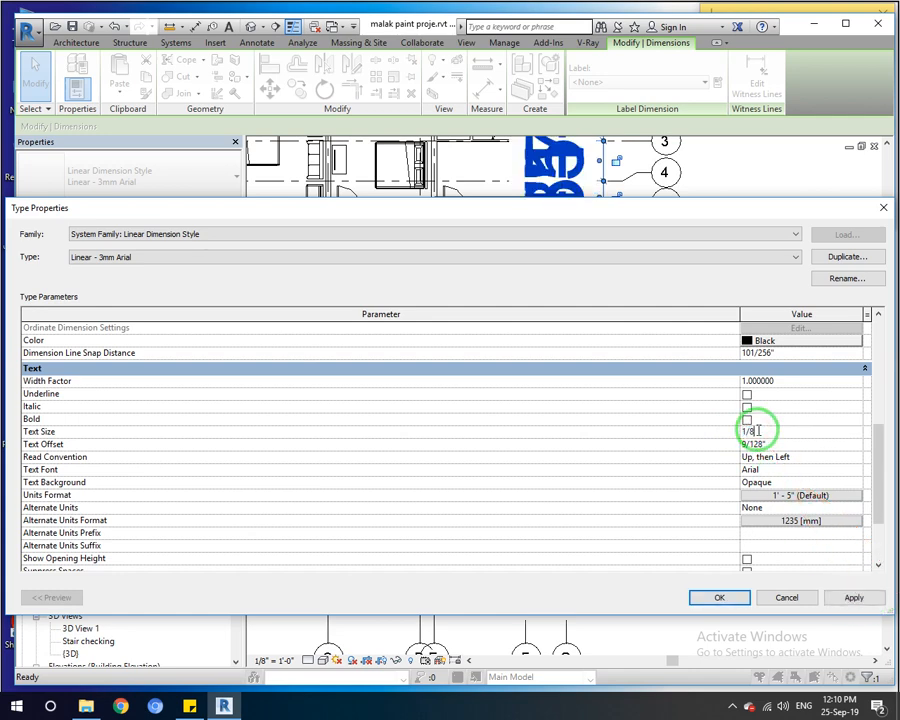
{"action": "left_click", "coordinate": [857, 597]}
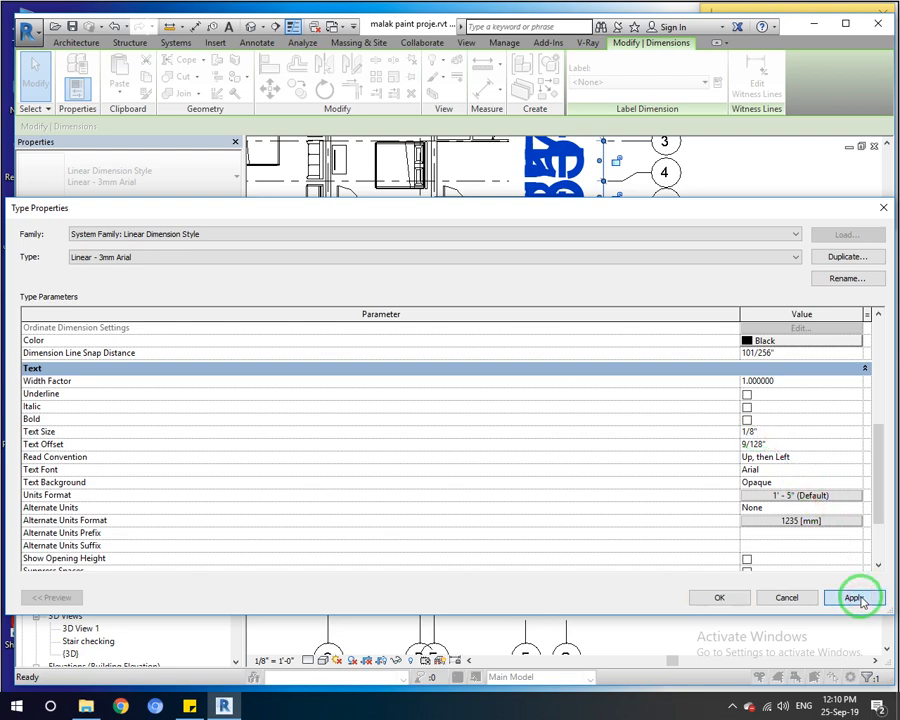
Set the text size of the Linear - 3mm Arial dimension style to 1/9" and close its type properties
{"action": "left_click_drag", "start_coordinate": [590, 208], "coordinate": [495, 210]}
{"action": "left_click", "coordinate": [667, 429]}
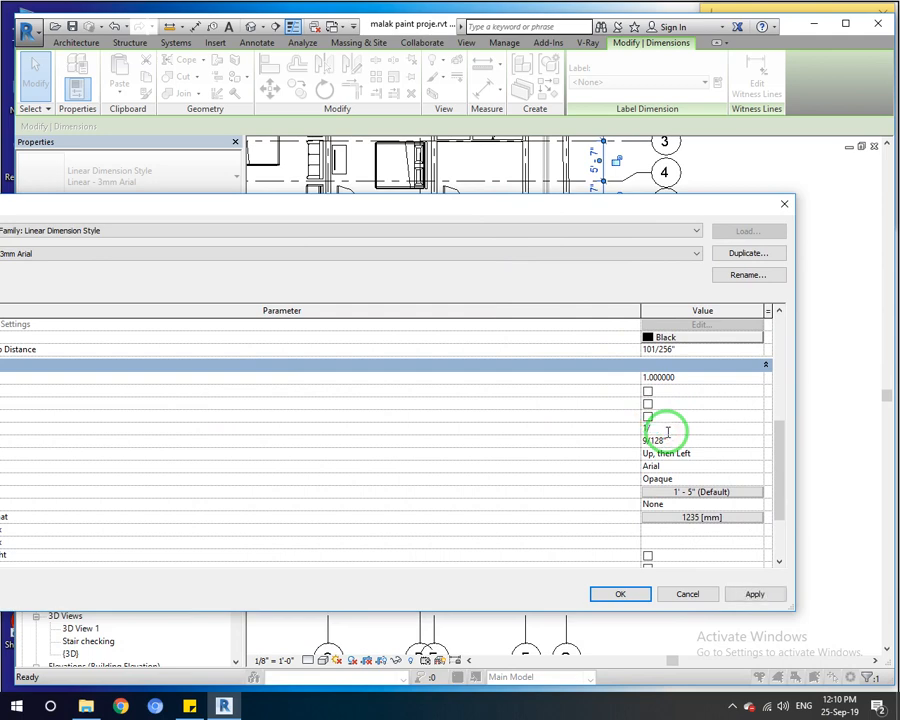
{"action": "left_click", "coordinate": [754, 594]}
{"action": "left_click", "coordinate": [683, 428]}
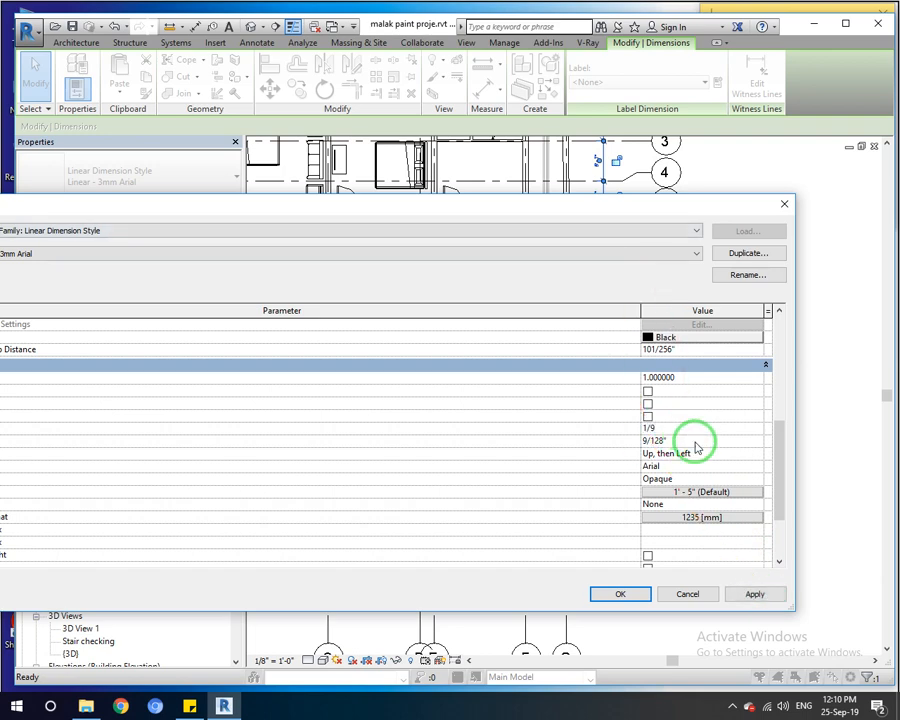
{"action": "left_click", "coordinate": [754, 594]}
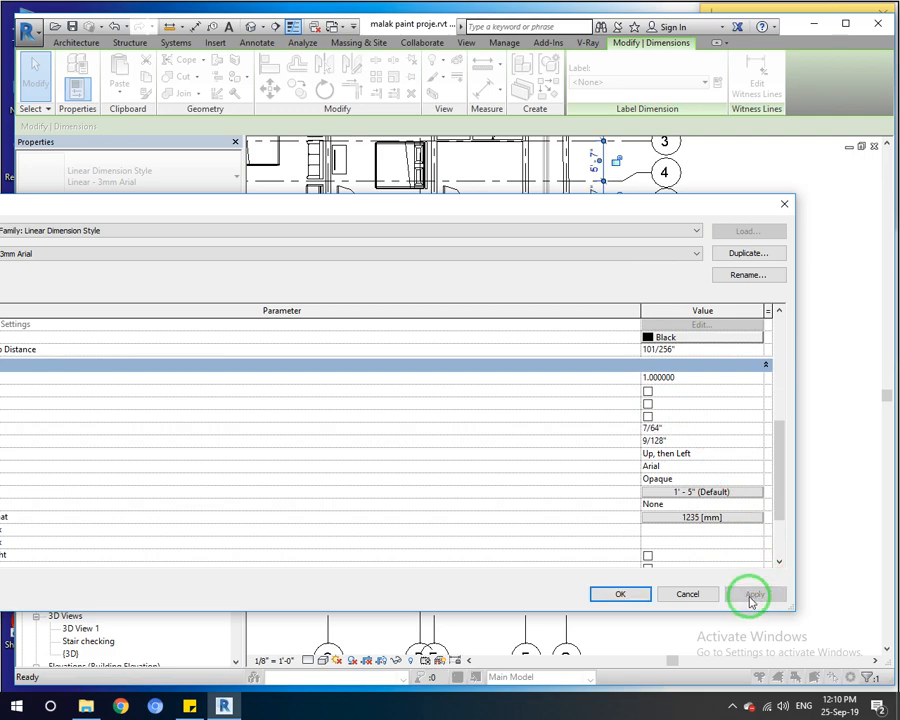
{"action": "left_click", "coordinate": [620, 594]}
{"action": "left_click", "coordinate": [797, 418]}
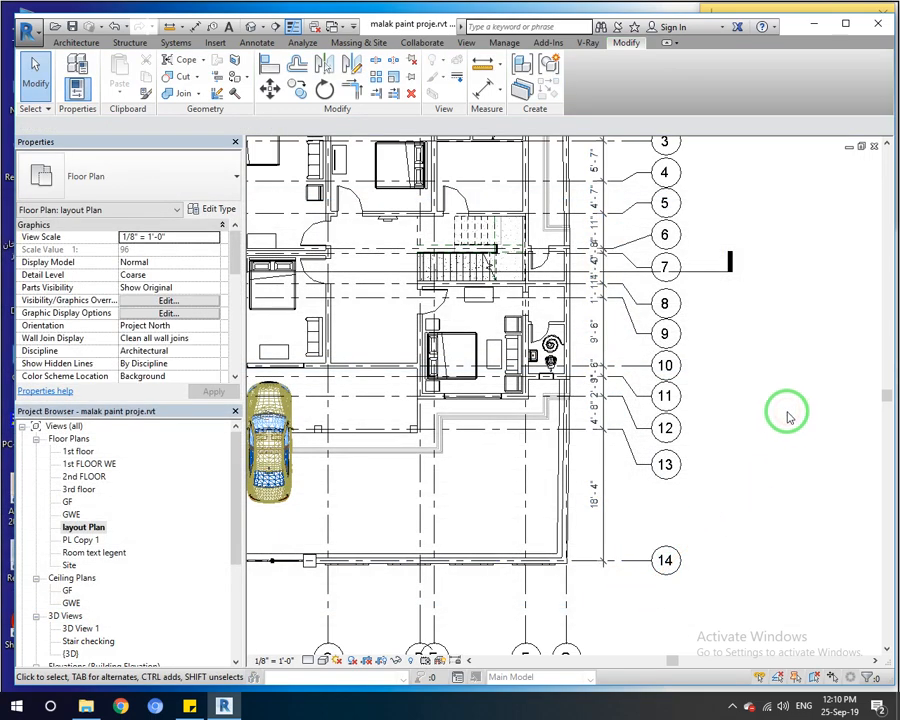
Move the dimension text between grids 8 and 9 away from the chain, toward the plan
{"action": "scroll", "coordinate": [626, 272], "scroll_direction": "up", "scroll_amount": 6}
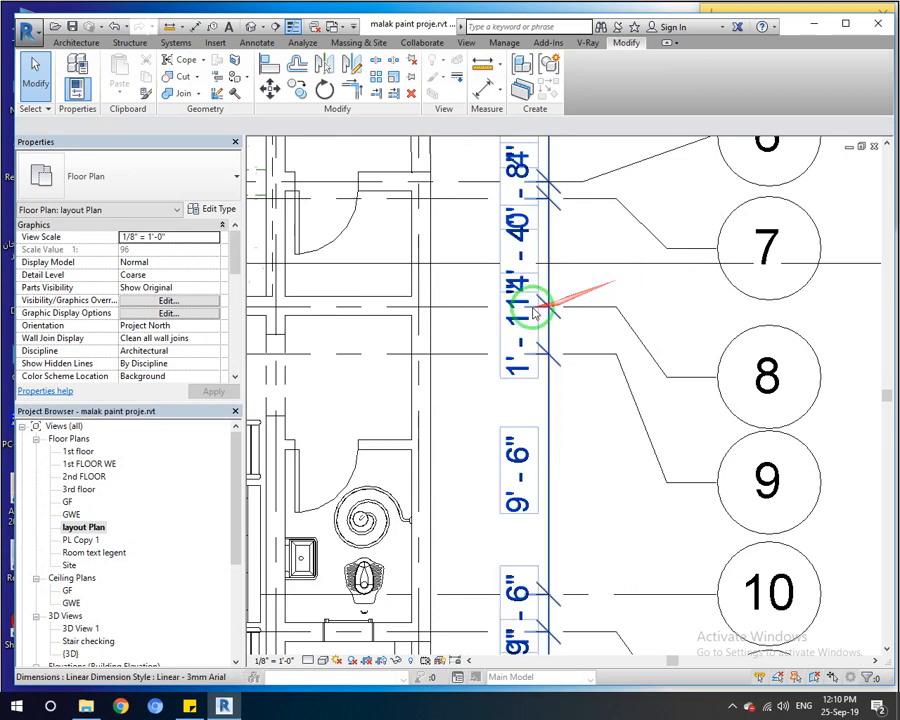
{"action": "left_click", "coordinate": [532, 312]}
{"action": "left_click_drag", "start_coordinate": [534, 331], "coordinate": [488, 386]}
{"action": "left_click", "coordinate": [490, 420]}
Move the dimension text between grids 7 and 8 to the bubble side of the dimension line
{"action": "middle_click_drag", "start_coordinate": [576, 250], "coordinate": [580, 366]}
{"action": "left_click", "coordinate": [533, 420]}
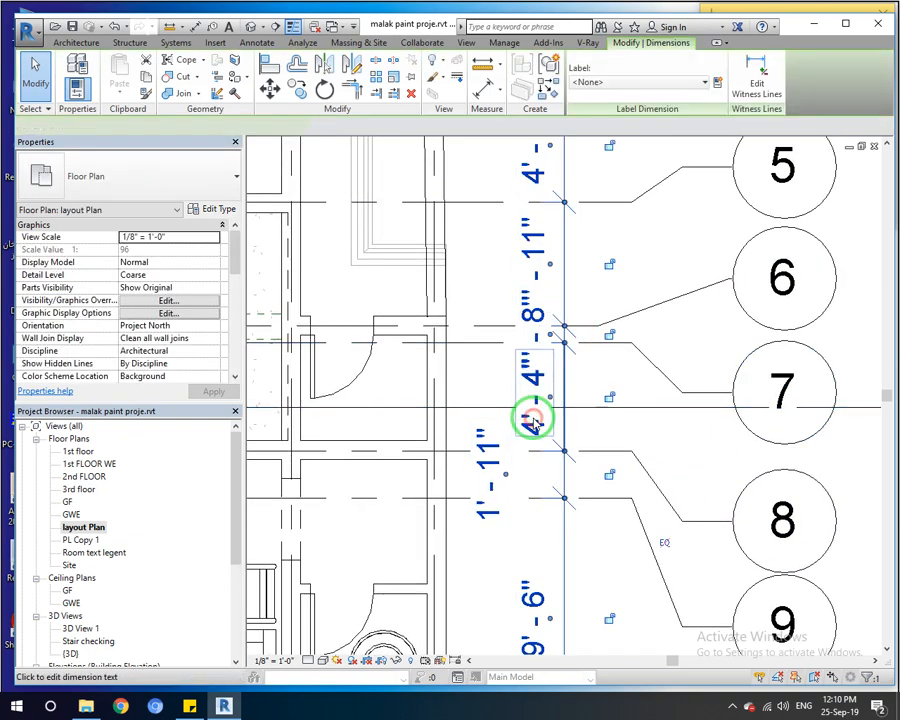
{"action": "left_click_drag", "start_coordinate": [549, 397], "coordinate": [612, 283]}
{"action": "left_click", "coordinate": [633, 305]}
{"action": "scroll", "coordinate": [532, 301], "scroll_direction": "down", "scroll_amount": 4}
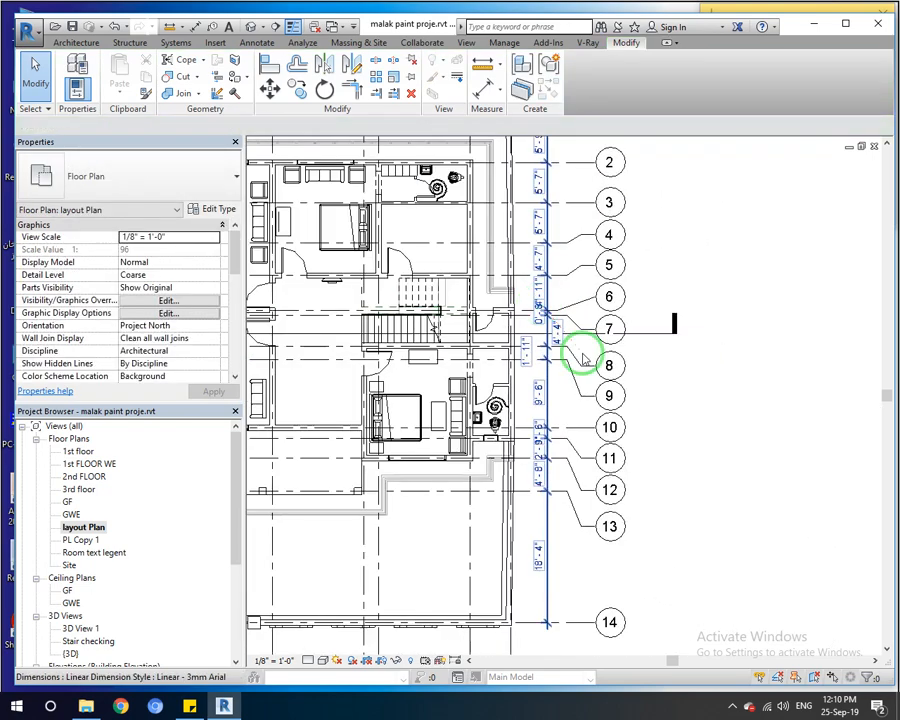
Examine the lettered and numbered grid bubbles and both dimension chains around the layout plan
{"action": "scroll", "coordinate": [598, 550], "scroll_direction": "up", "scroll_amount": 2}
{"action": "middle_click_drag", "start_coordinate": [601, 554], "coordinate": [639, 646]}
{"action": "scroll", "coordinate": [610, 484], "scroll_direction": "down", "scroll_amount": 2}
{"action": "middle_click_drag", "start_coordinate": [488, 346], "coordinate": [651, 382]}
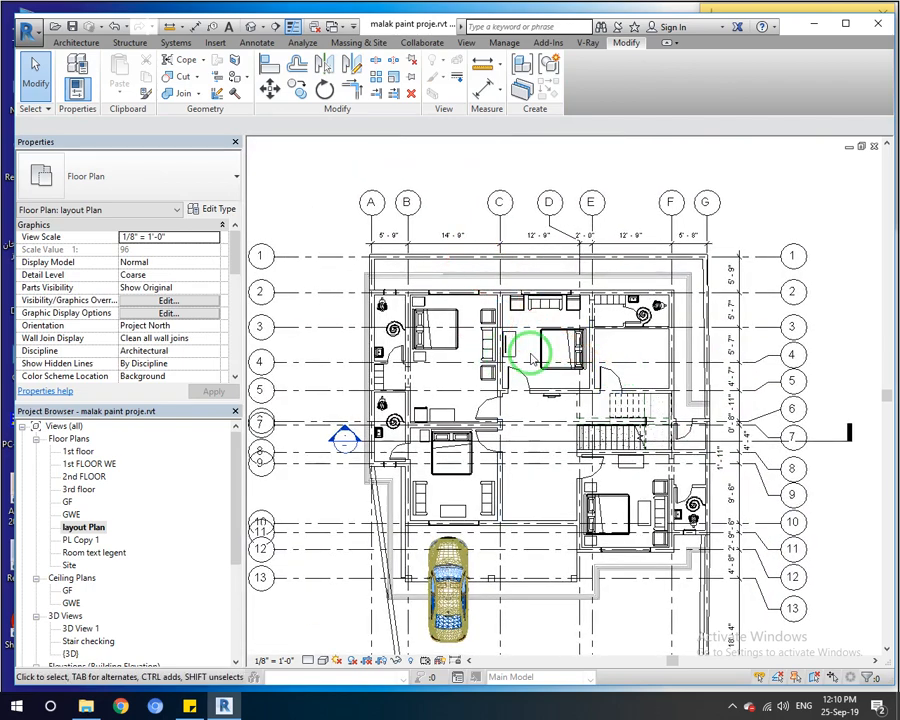
{"action": "middle_click_drag", "start_coordinate": [295, 325], "coordinate": [323, 307]}
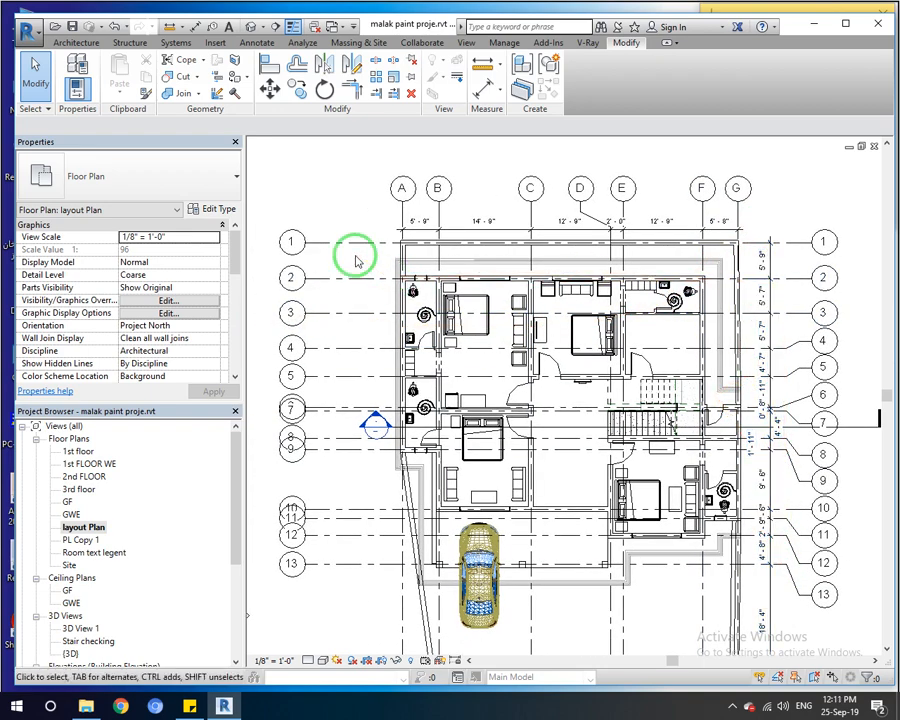
{"action": "middle_click_drag", "start_coordinate": [470, 379], "coordinate": [449, 316]}
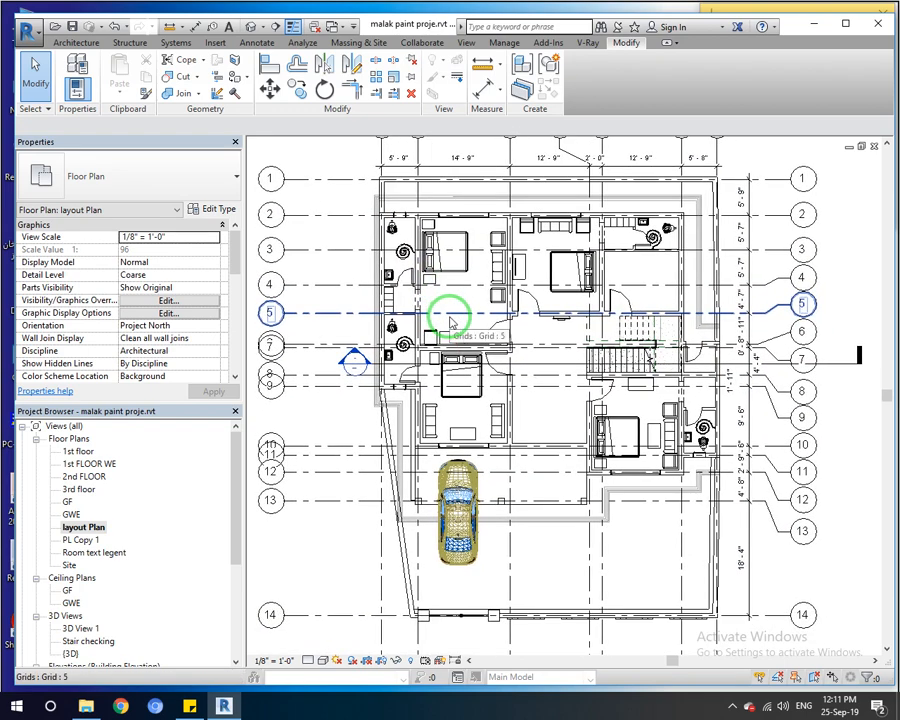
{"action": "middle_click_drag", "start_coordinate": [436, 272], "coordinate": [454, 283]}
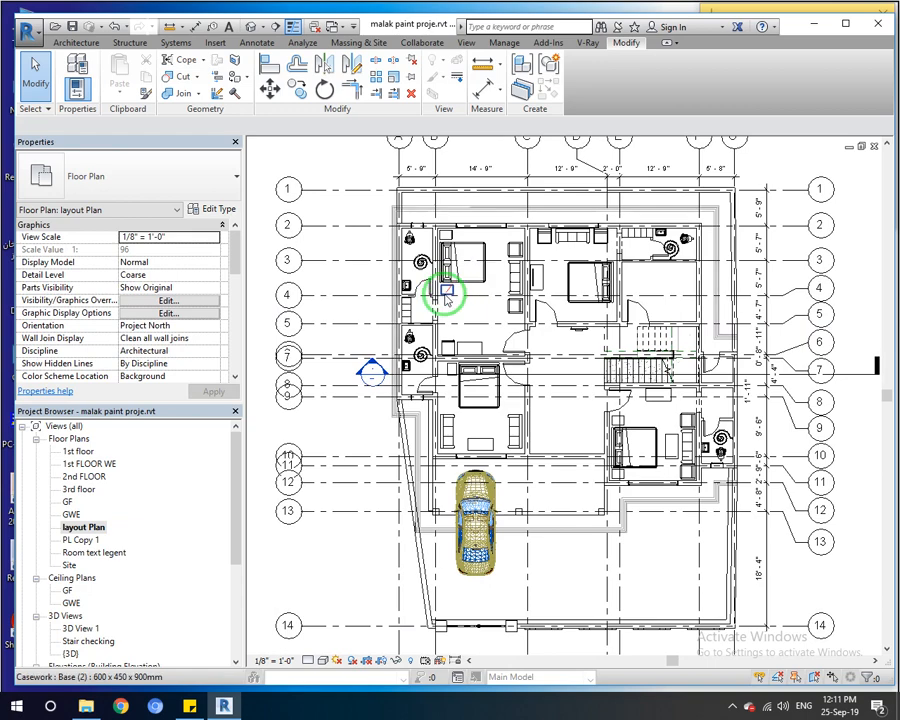
{"action": "scroll", "coordinate": [346, 213], "scroll_direction": "up", "scroll_amount": 1}
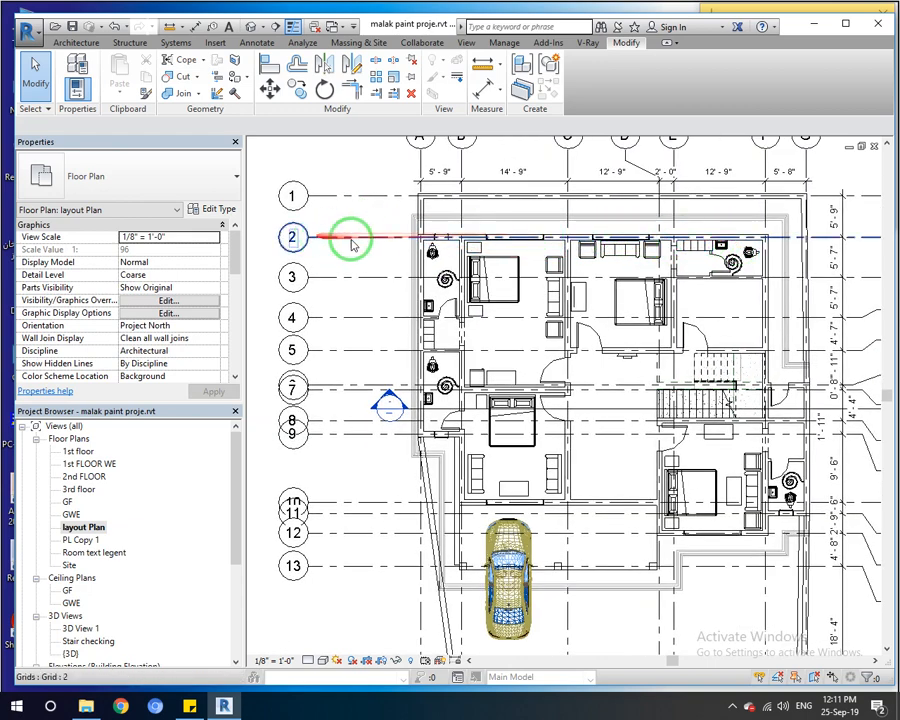
{"action": "left_click_drag", "start_coordinate": [303, 243], "coordinate": [720, 333]}
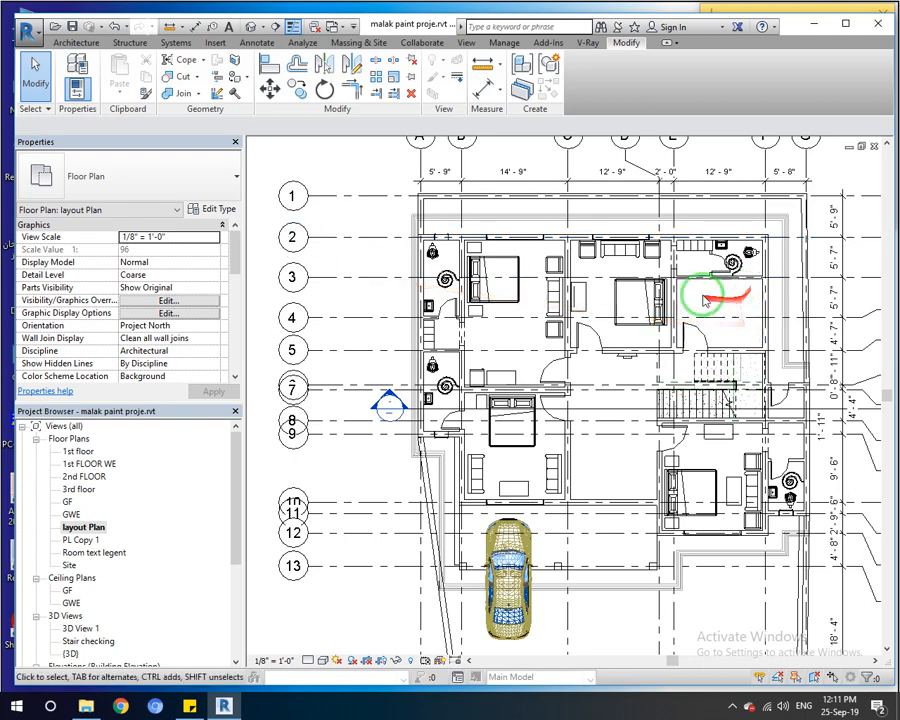
{"action": "scroll", "coordinate": [420, 370], "scroll_direction": "down", "scroll_amount": 3}
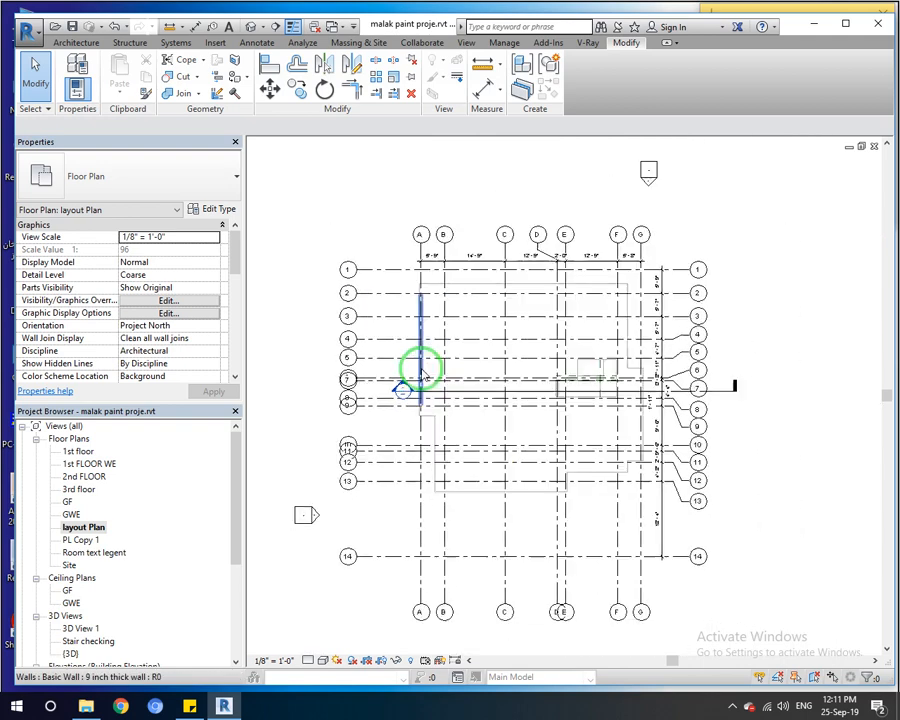
{"action": "scroll", "coordinate": [400, 365], "scroll_direction": "up", "scroll_amount": 3}
{"action": "middle_click_drag", "start_coordinate": [704, 386], "coordinate": [490, 425]}
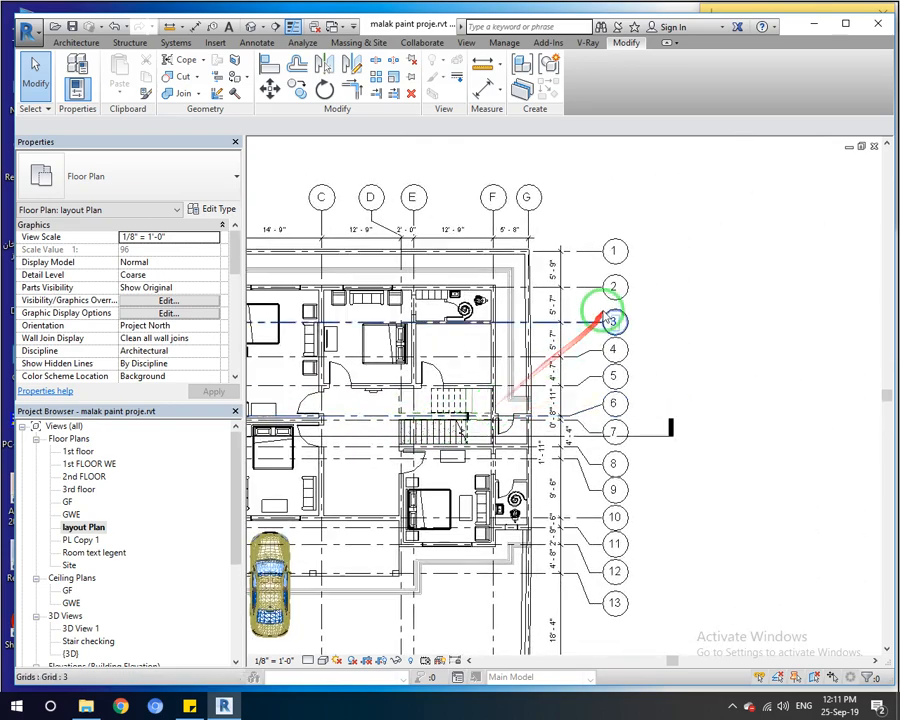
{"action": "scroll", "coordinate": [604, 318], "scroll_direction": "up", "scroll_amount": 2}
{"action": "middle_click_drag", "start_coordinate": [466, 326], "coordinate": [816, 316]}
{"action": "middle_click_drag", "start_coordinate": [456, 371], "coordinate": [729, 425]}
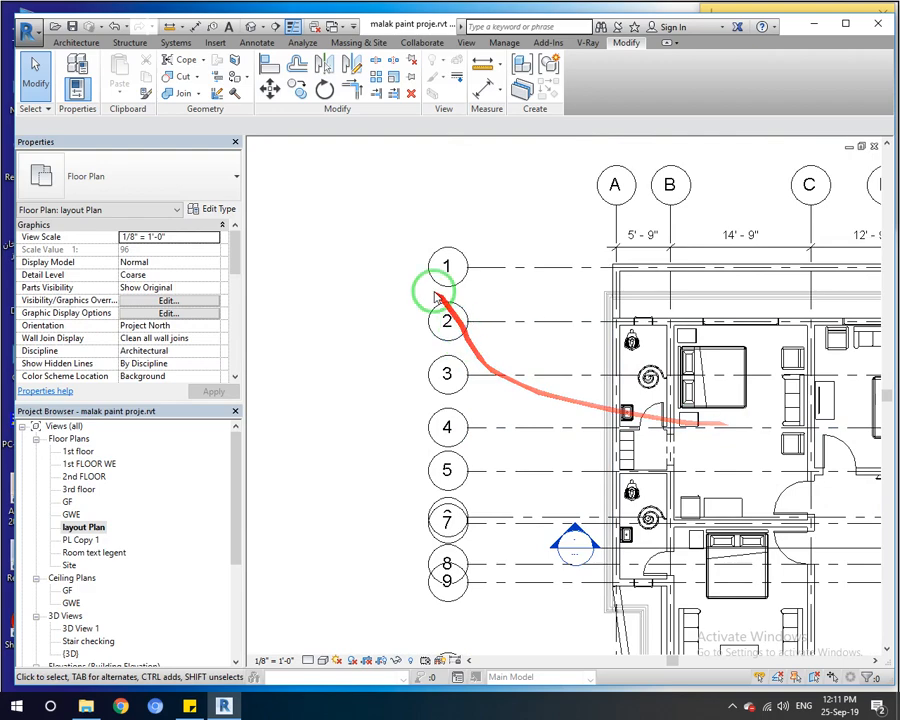
{"action": "left_click", "coordinate": [449, 428]}
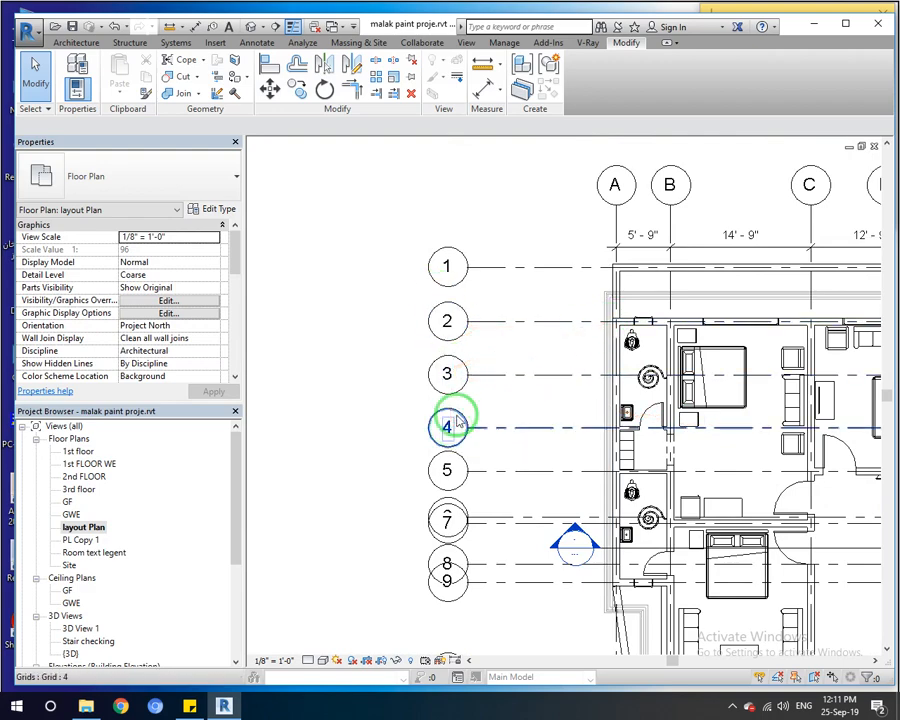
{"action": "mouse_move", "coordinate": [787, 416]}
{"action": "middle_mouse_down"}
{"action": "mouse_move", "coordinate": [423, 396]}
{"action": "mouse_move", "coordinate": [572, 413]}
{"action": "middle_mouse_up"}
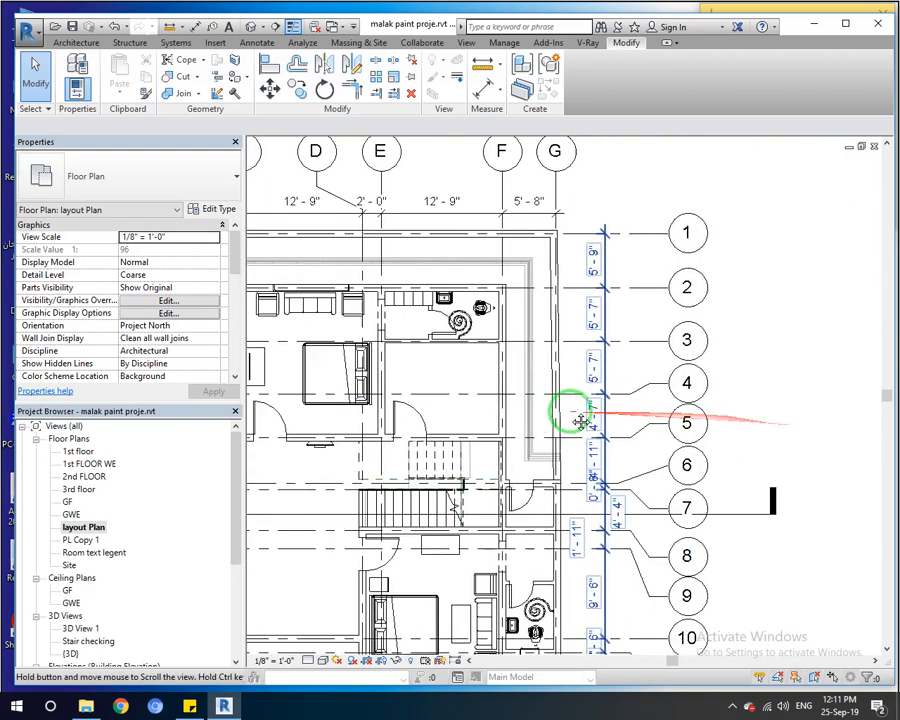
{"action": "middle_click_drag", "start_coordinate": [301, 368], "coordinate": [647, 418]}
{"action": "middle_click_drag", "start_coordinate": [487, 420], "coordinate": [575, 425]}
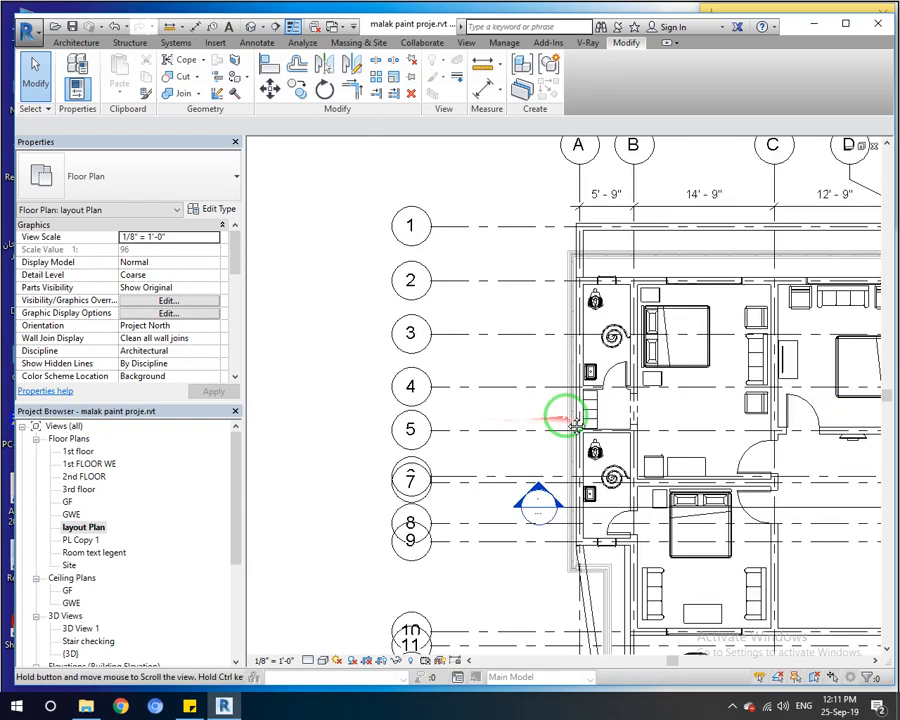
{"action": "middle_click_drag", "start_coordinate": [675, 476], "coordinate": [529, 442]}
{"action": "scroll", "coordinate": [561, 343], "scroll_direction": "down", "scroll_amount": 2}
{"action": "middle_click_drag", "start_coordinate": [561, 346], "coordinate": [636, 346]}
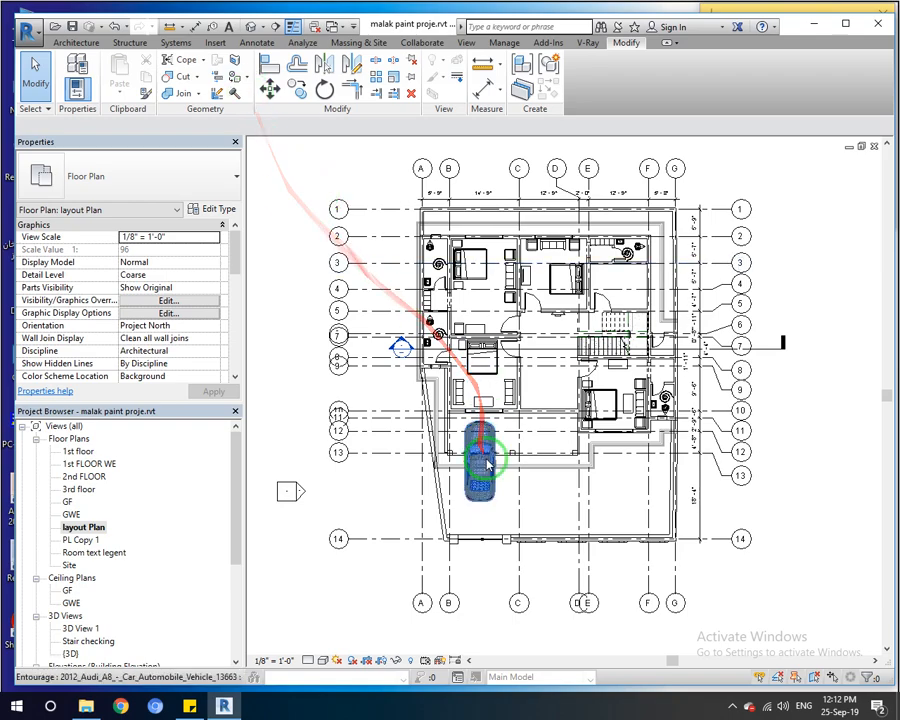
Inspect the outer walls along grid A, from the slanted boundary wall up to the corner at grid 1
{"action": "scroll", "coordinate": [436, 371], "scroll_direction": "up", "scroll_amount": 4}
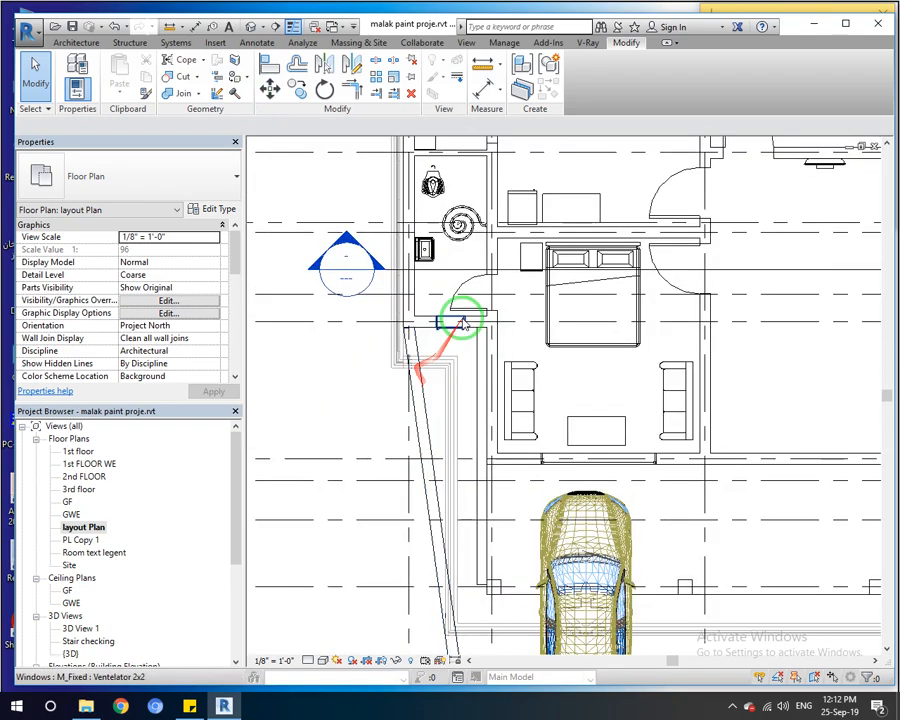
{"action": "scroll", "coordinate": [418, 372], "scroll_direction": "down", "scroll_amount": 4}
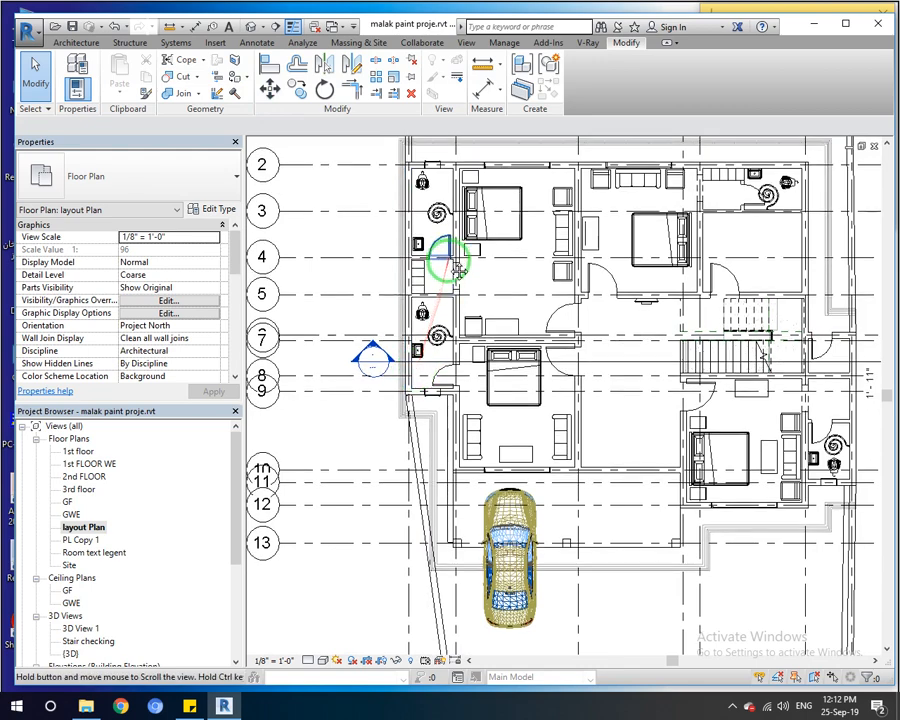
{"action": "scroll", "coordinate": [426, 330], "scroll_direction": "up", "scroll_amount": 2}
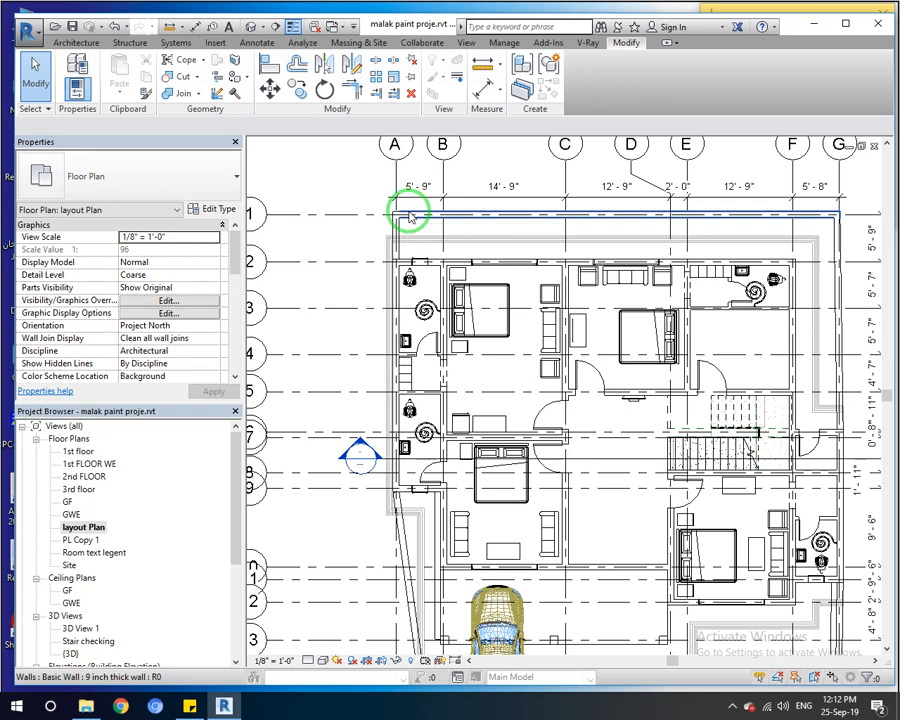
{"action": "scroll", "coordinate": [409, 218], "scroll_direction": "down", "scroll_amount": 3}
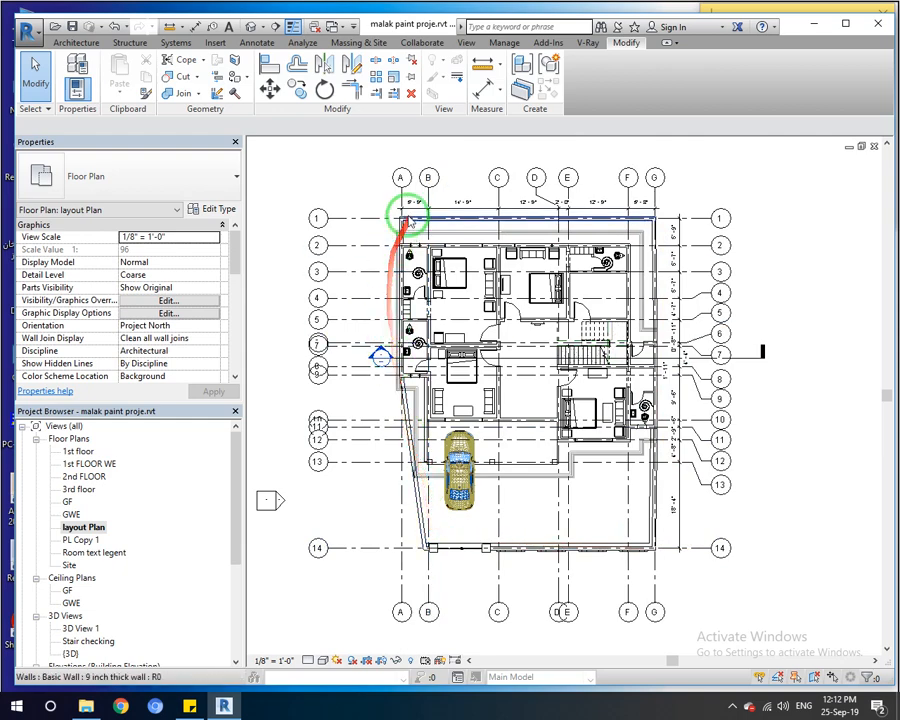
{"action": "scroll", "coordinate": [405, 214], "scroll_direction": "up", "scroll_amount": 3}
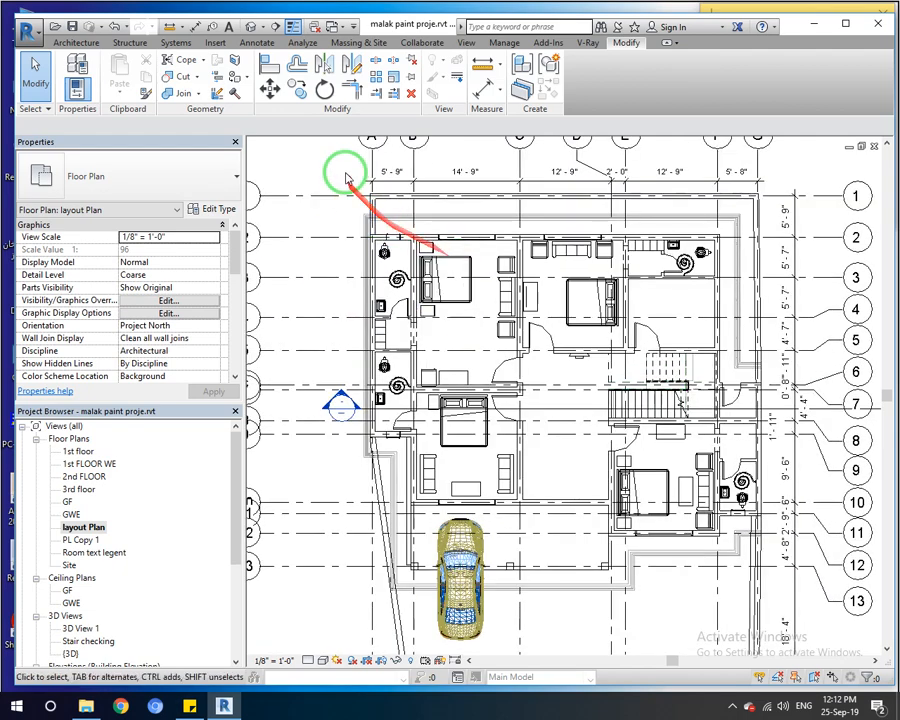
{"action": "scroll", "coordinate": [452, 270], "scroll_direction": "down", "scroll_amount": 3}
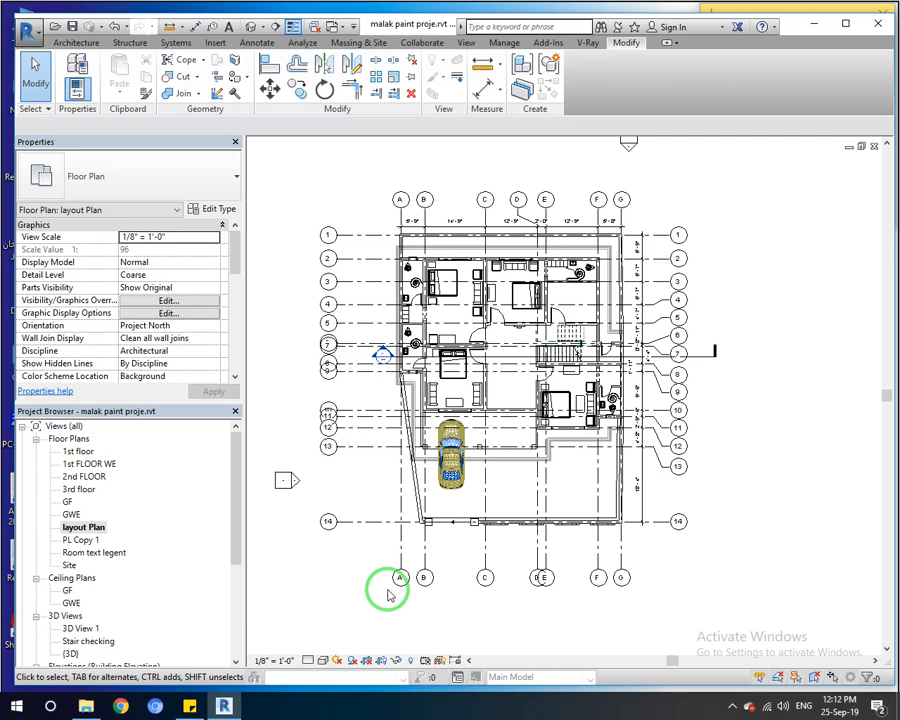
Place an aligned dimension using wall faces from the outer wall face at grid A to grid B, above the existing lettered chain
{"action": "scroll", "coordinate": [414, 214], "scroll_direction": "up", "scroll_amount": 5}
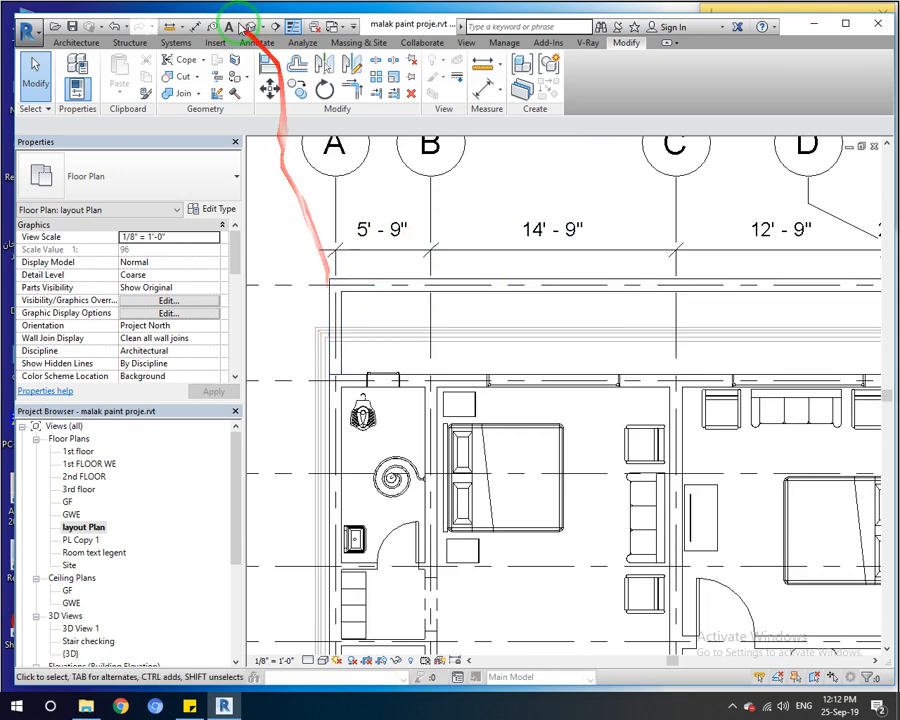
{"action": "left_click", "coordinate": [194, 26]}
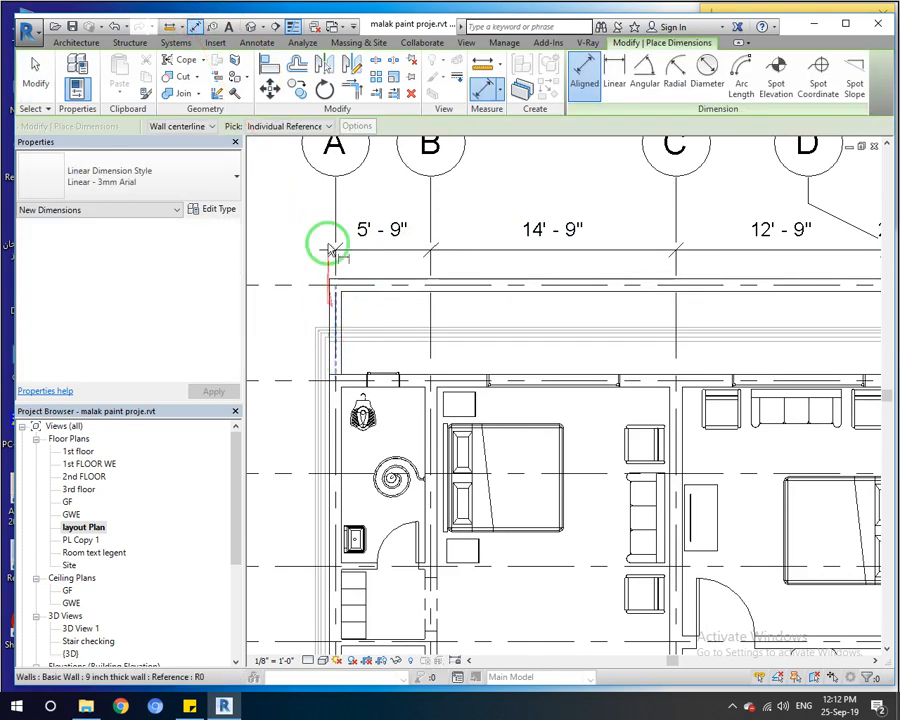
{"action": "left_click", "coordinate": [209, 126]}
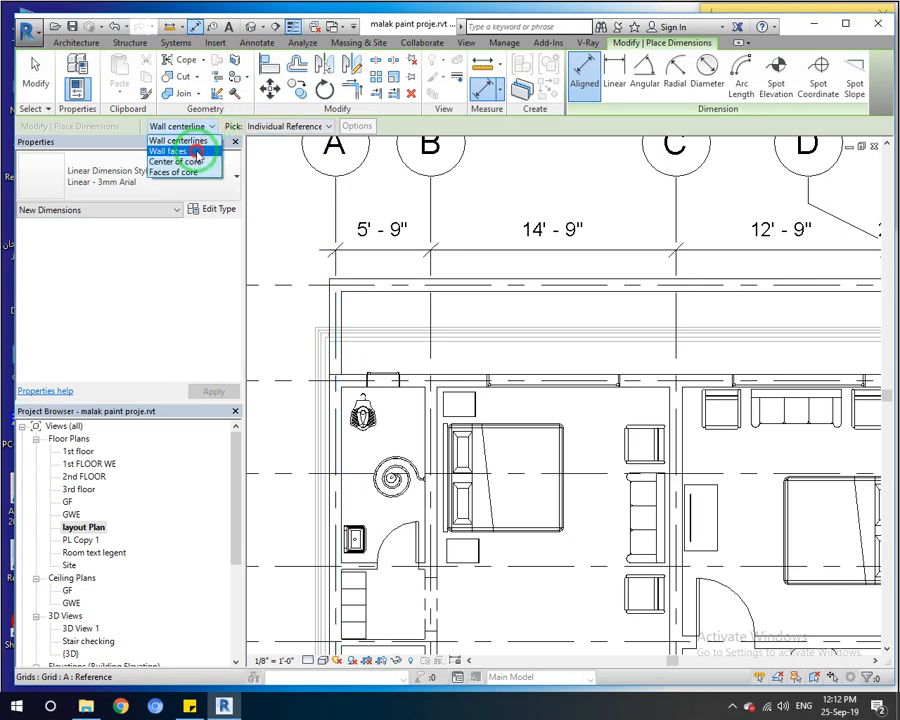
{"action": "left_click", "coordinate": [170, 150]}
{"action": "left_click", "coordinate": [329, 362]}
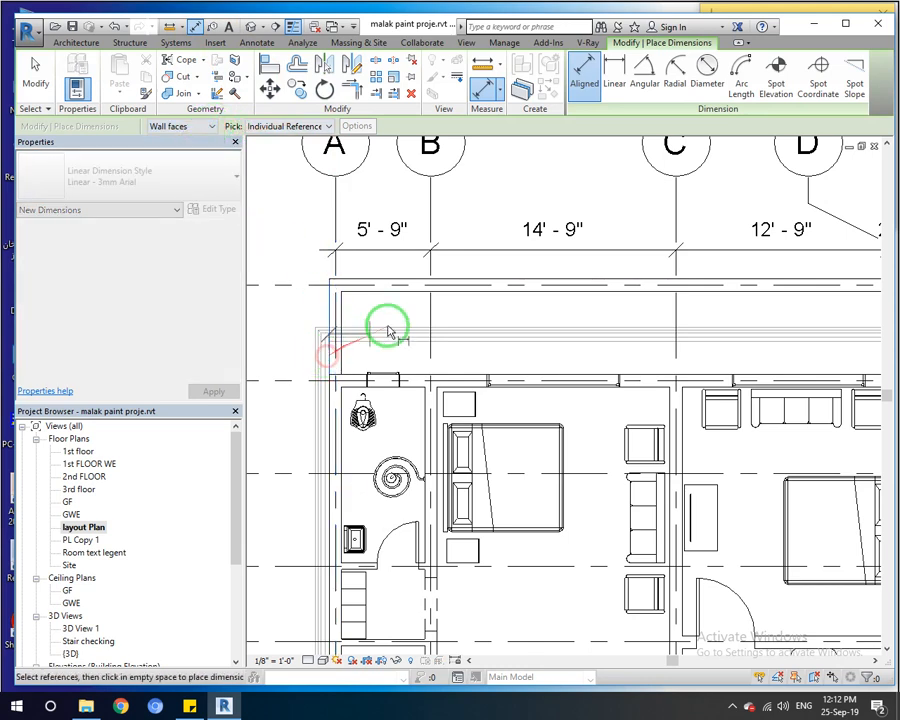
{"action": "left_click", "coordinate": [426, 318]}
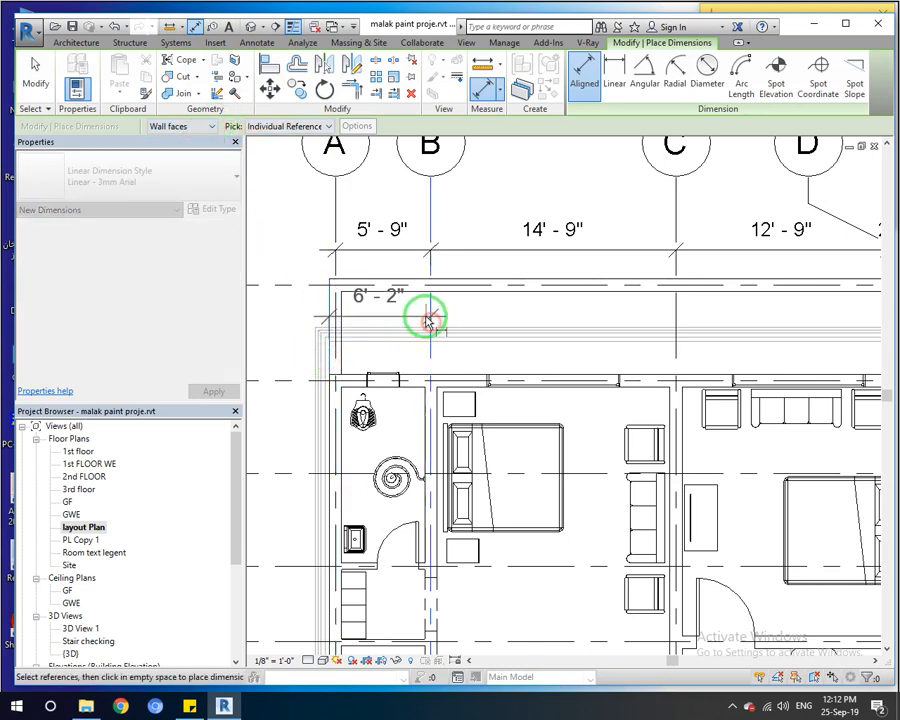
{"action": "left_click", "coordinate": [438, 210]}
{"action": "key", "text": "Escape"}
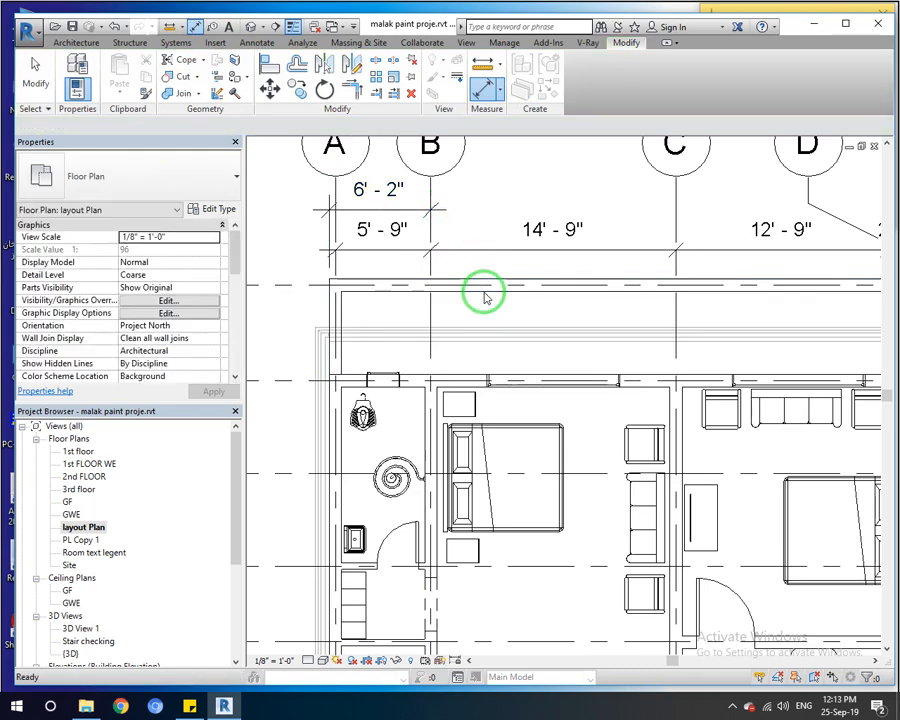
Review the dimension above grids A and B together with the rest of the dimensioned layout plan
{"action": "scroll", "coordinate": [484, 296], "scroll_direction": "down", "scroll_amount": 3}
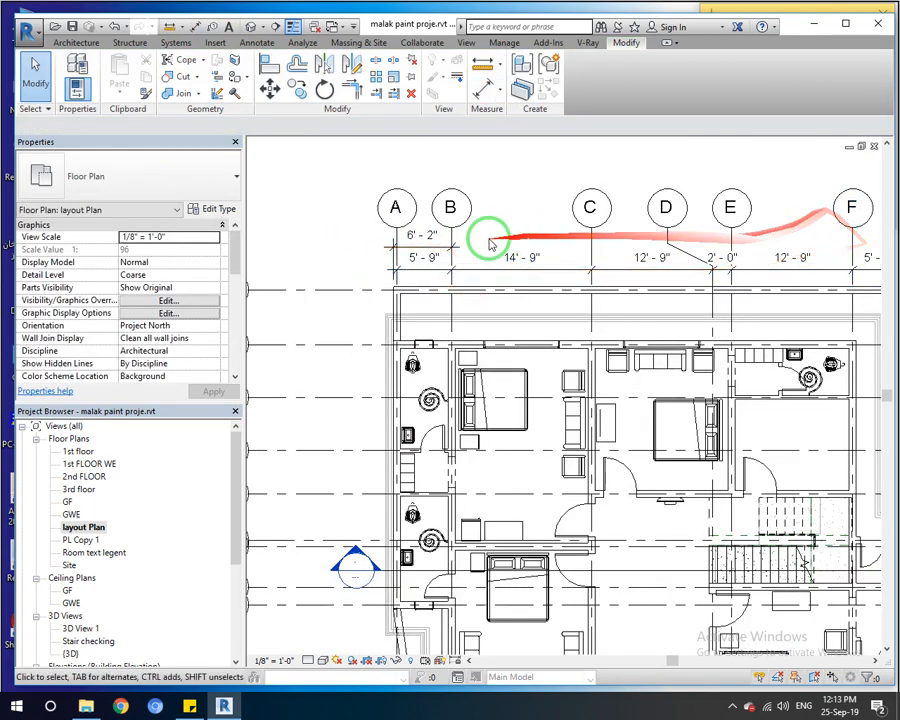
{"action": "middle_click_drag", "start_coordinate": [409, 285], "coordinate": [397, 240]}
{"action": "scroll", "coordinate": [405, 200], "scroll_direction": "down", "scroll_amount": 2}
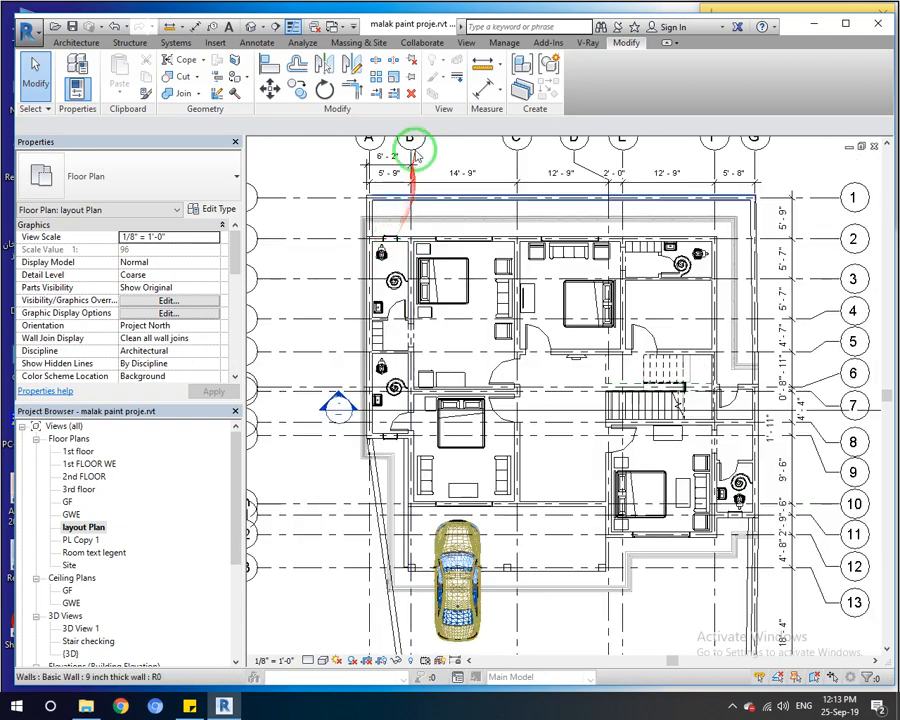
{"action": "middle_click_drag", "start_coordinate": [410, 566], "coordinate": [383, 404]}
{"action": "middle_click_drag", "start_coordinate": [463, 547], "coordinate": [427, 571]}
{"action": "scroll", "coordinate": [426, 562], "scroll_direction": "down", "scroll_amount": 2}
{"action": "middle_click_drag", "start_coordinate": [414, 497], "coordinate": [505, 538]}
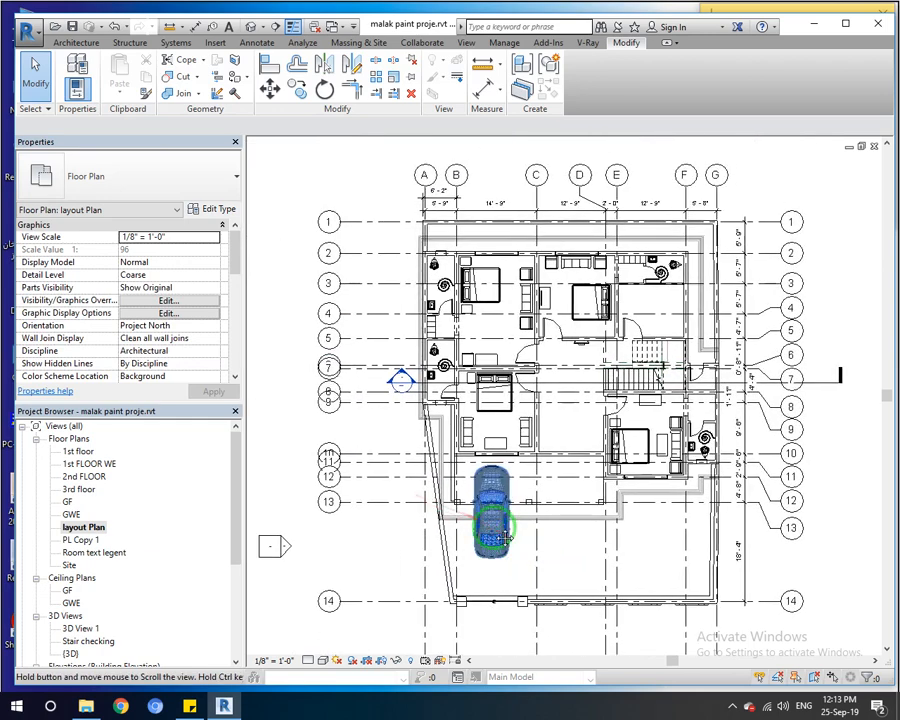
{"action": "scroll", "coordinate": [505, 538], "scroll_direction": "up", "scroll_amount": 1}
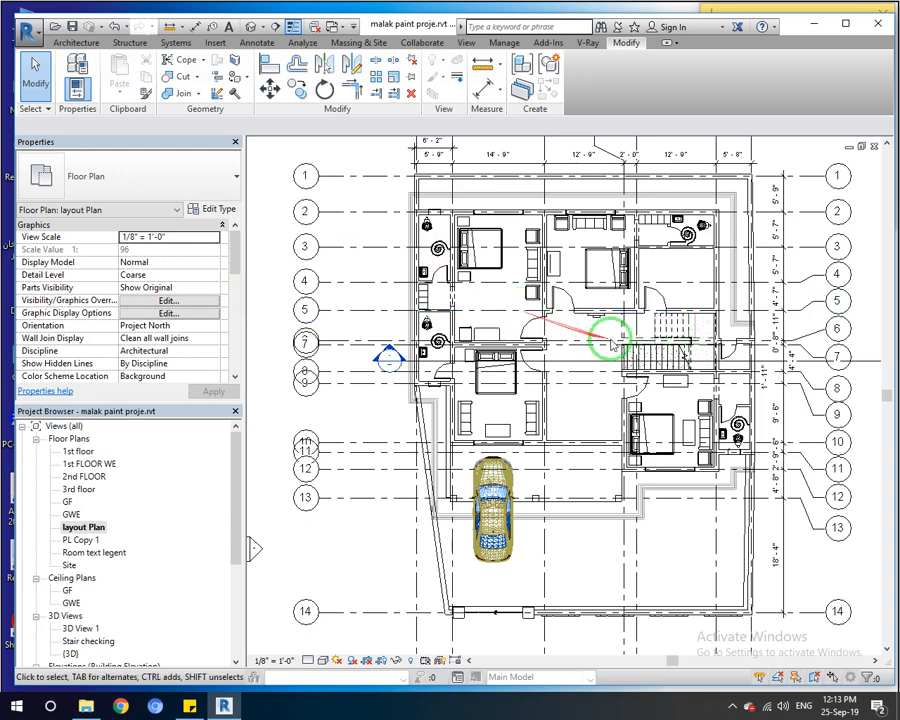
{"action": "middle_click_drag", "start_coordinate": [617, 343], "coordinate": [628, 352]}
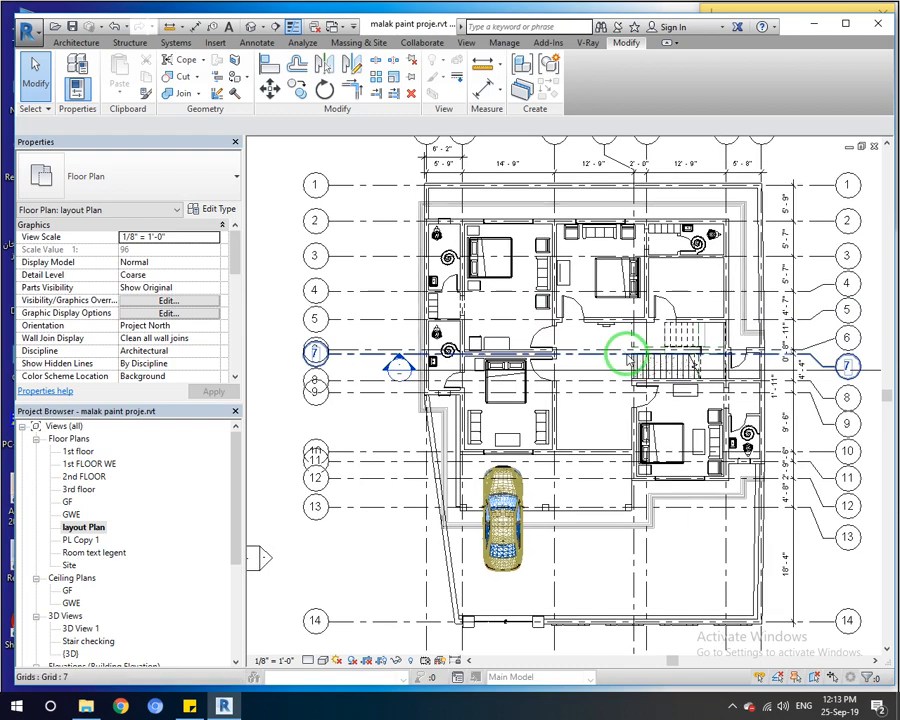